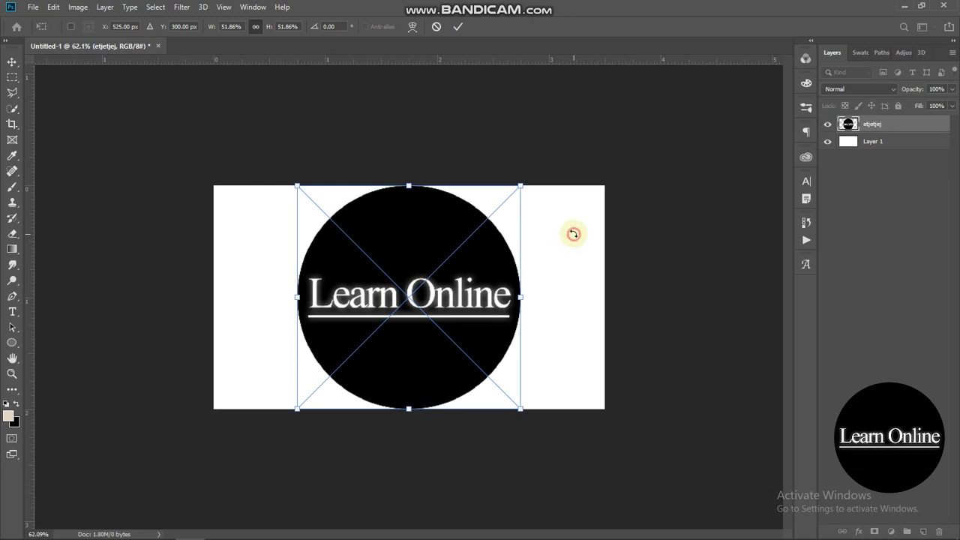
# - Scale the placed Learn Online logo down to about 45% near the card's centre and commit
pyautogui.moveTo(521, 186); pyautogui.dragTo(382, 299)
pyautogui.press('Return')
pyautogui.scroll(1, 529, 129)
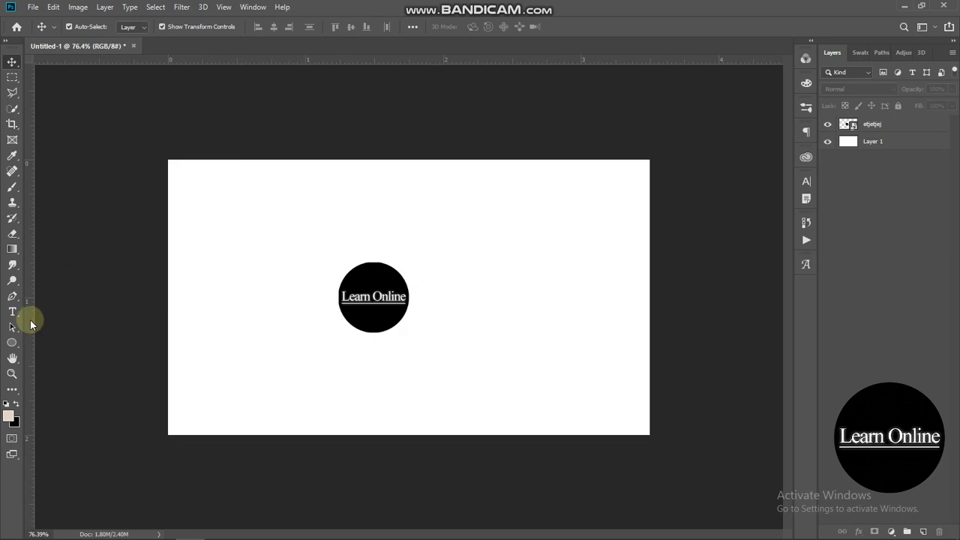
# - Type 'Learn Online' as a new text layer beside the logo
pyautogui.click(13, 312)
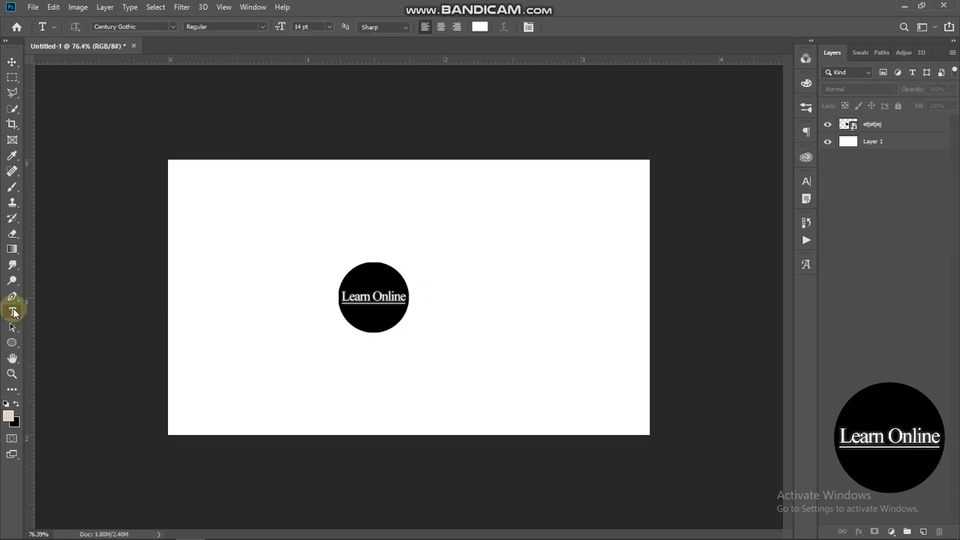
pyautogui.click(216, 295)
pyautogui.write('Lea')
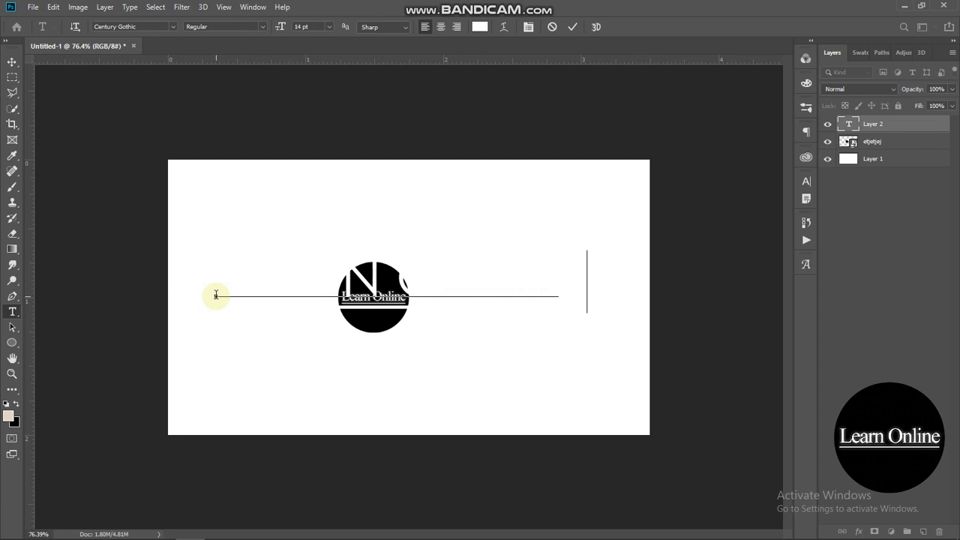
pyautogui.click(12, 64)
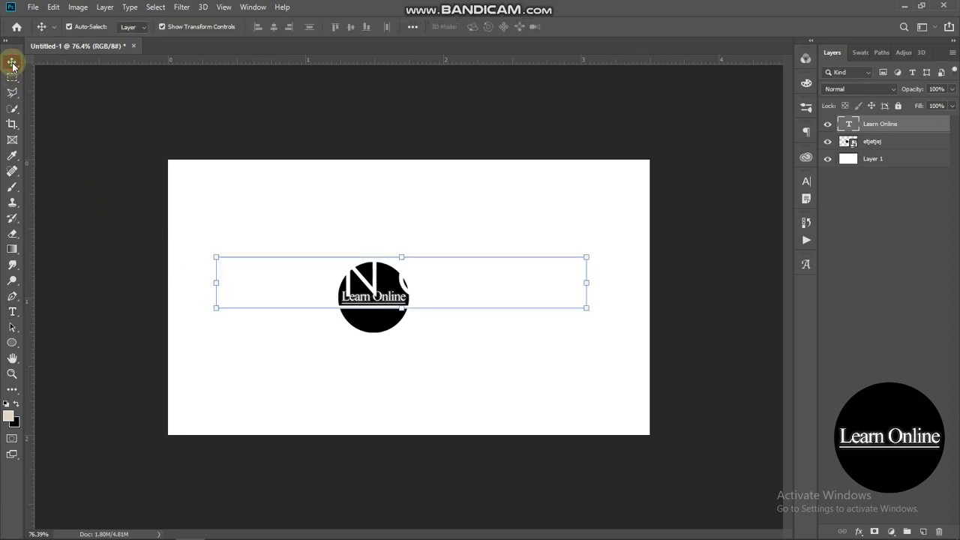
# - Make the Learn Online text black and turn off All Caps in the Character panel
pyautogui.click(806, 180)
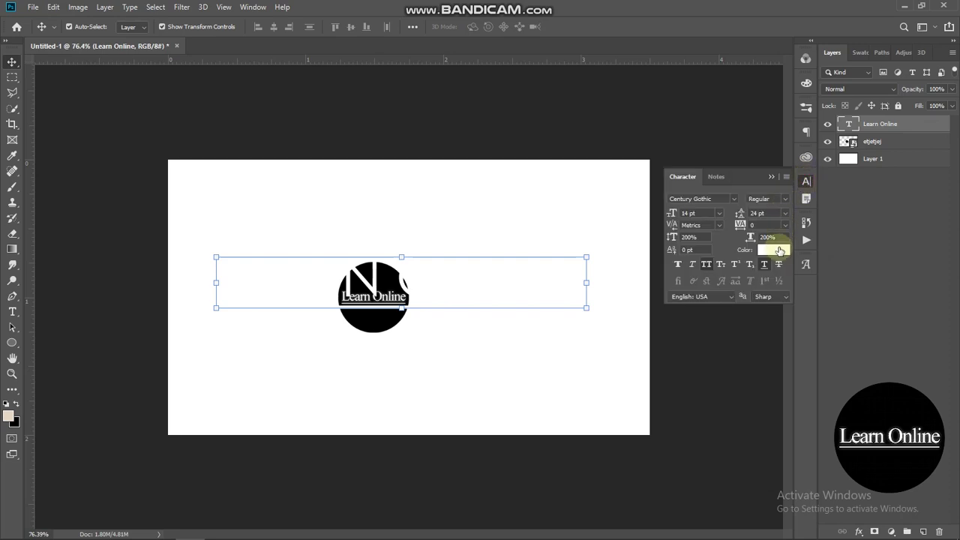
pyautogui.click(779, 250)
pyautogui.moveTo(780, 255); pyautogui.dragTo(793, 266)
pyautogui.click(889, 112)
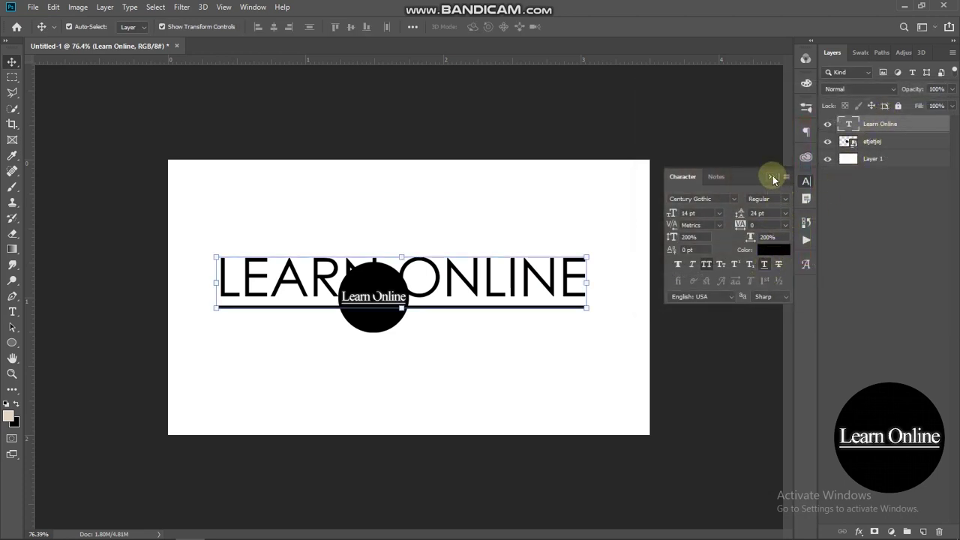
pyautogui.click(707, 265)
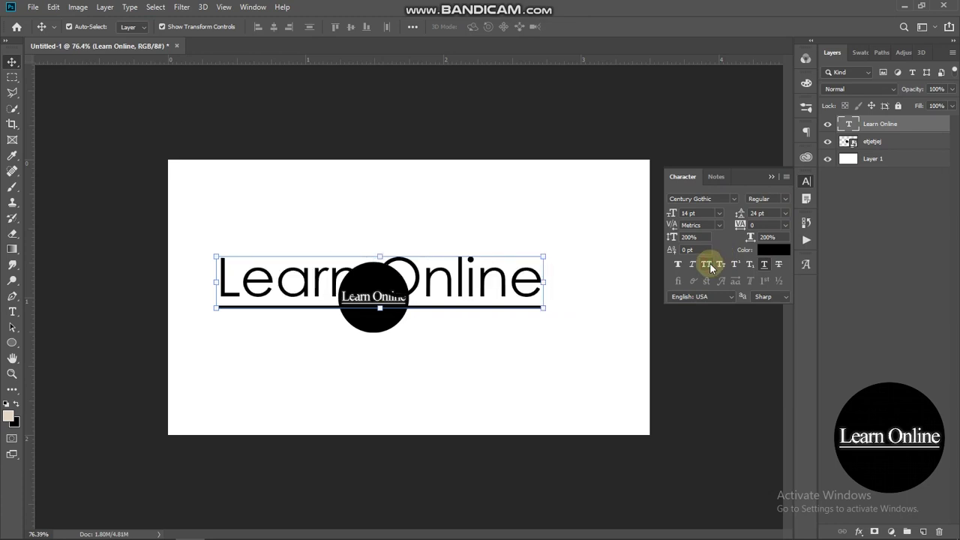
pyautogui.click(771, 177)
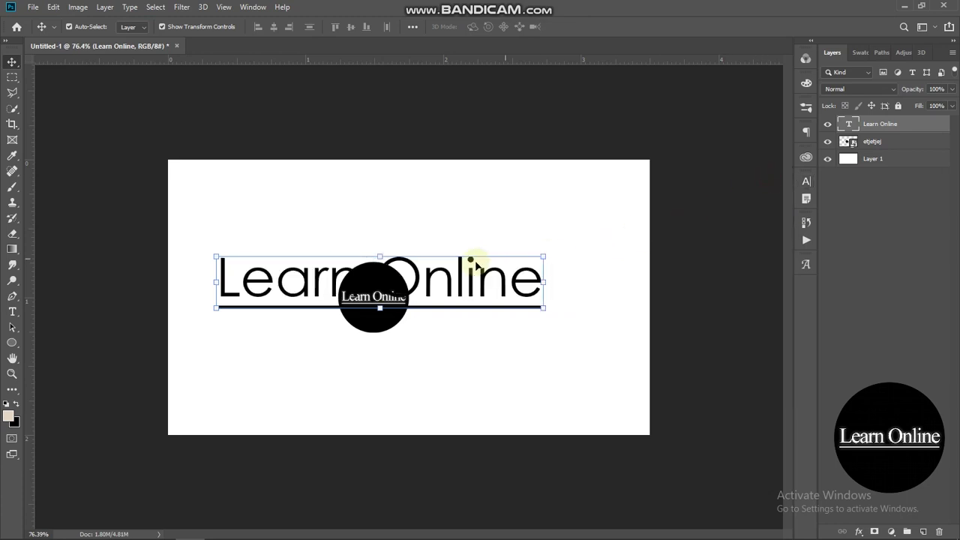
# - Move the Learn Online text right of the logo and scale it to about 40%
pyautogui.moveTo(441, 280); pyautogui.dragTo(483, 281)
pyautogui.moveTo(584, 279); pyautogui.dragTo(488, 297)
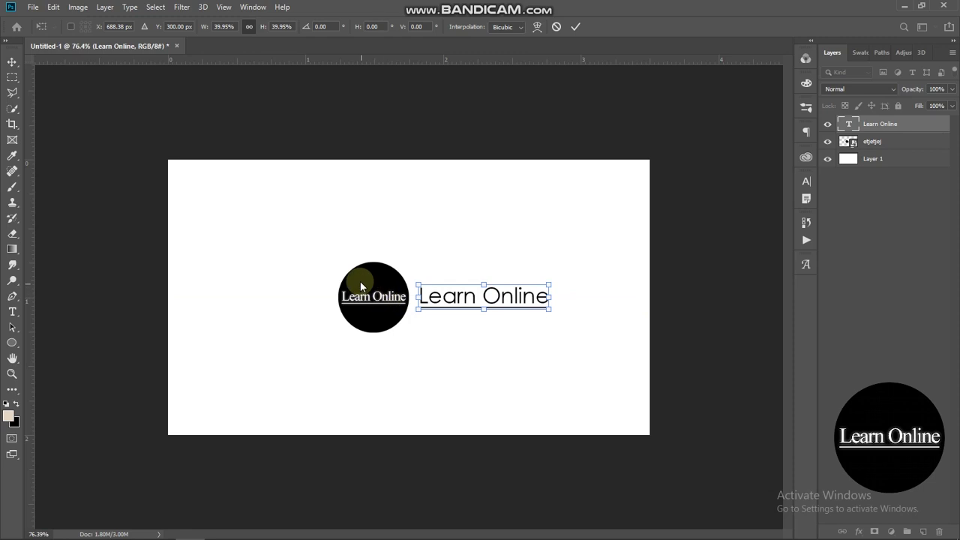
pyautogui.click(539, 136)
pyautogui.scroll(-1, 539, 136)
pyautogui.scroll(-1, 536, 129)
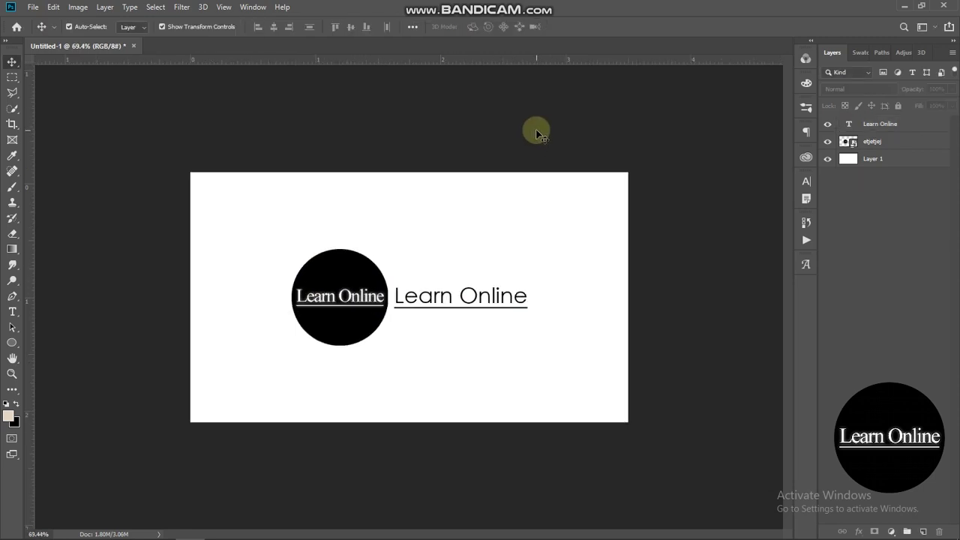
# - On a new layer, draw a triangular Pen path over the card's top-left corner
pyautogui.scroll(1, 536, 129)
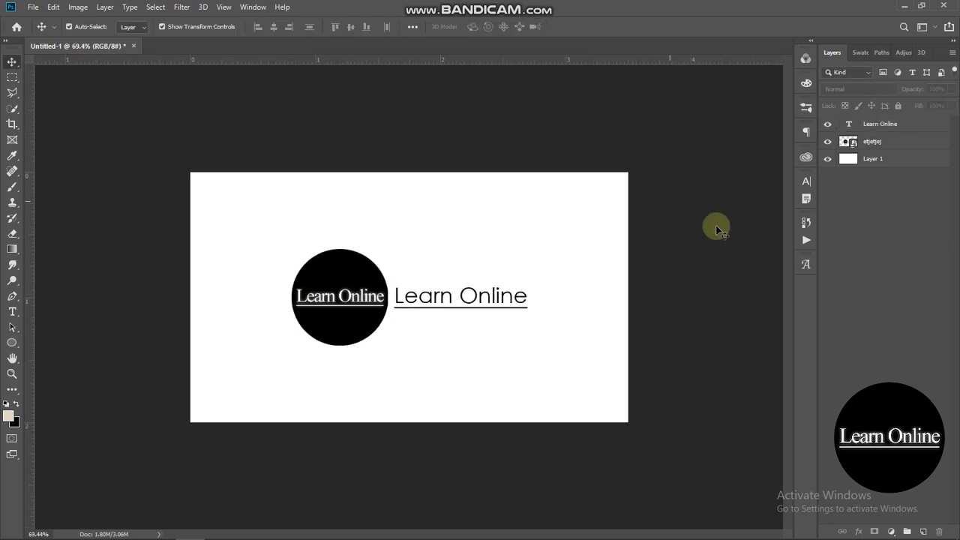
pyautogui.click(924, 531)
pyautogui.press('m')
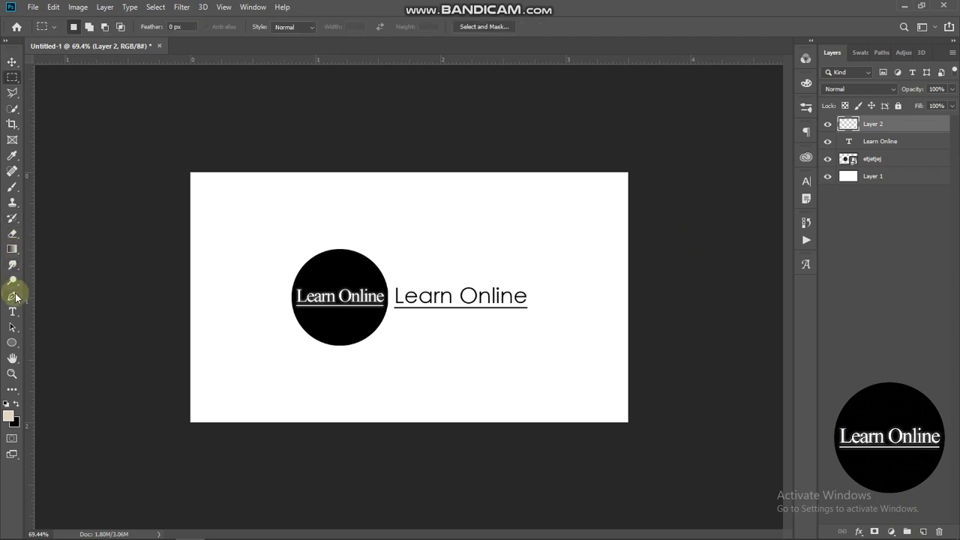
pyautogui.click(13, 296)
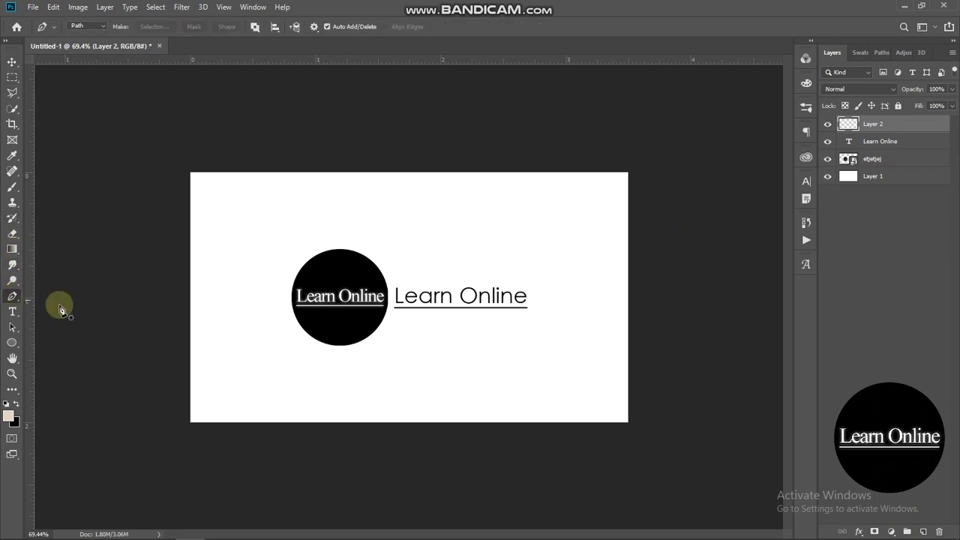
pyautogui.click(181, 297)
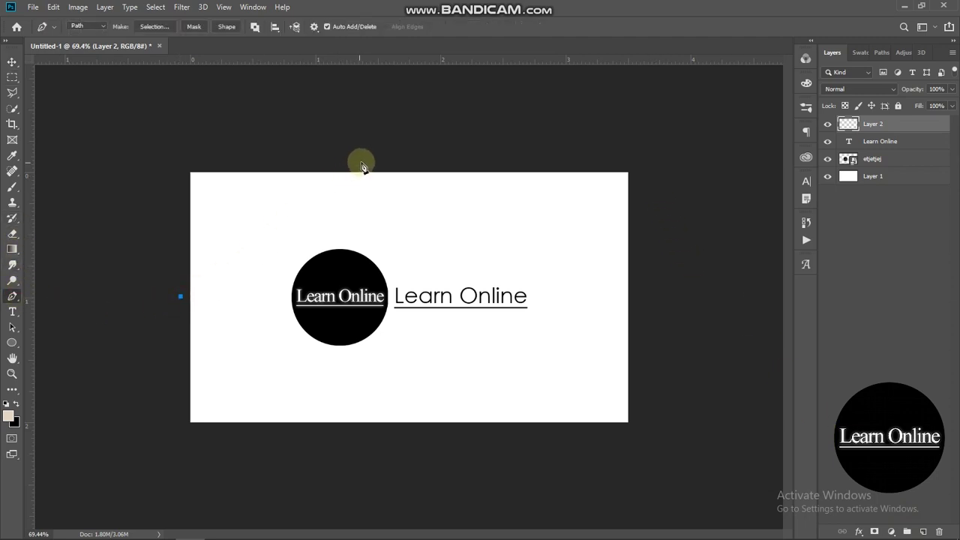
pyautogui.click(135, 146)
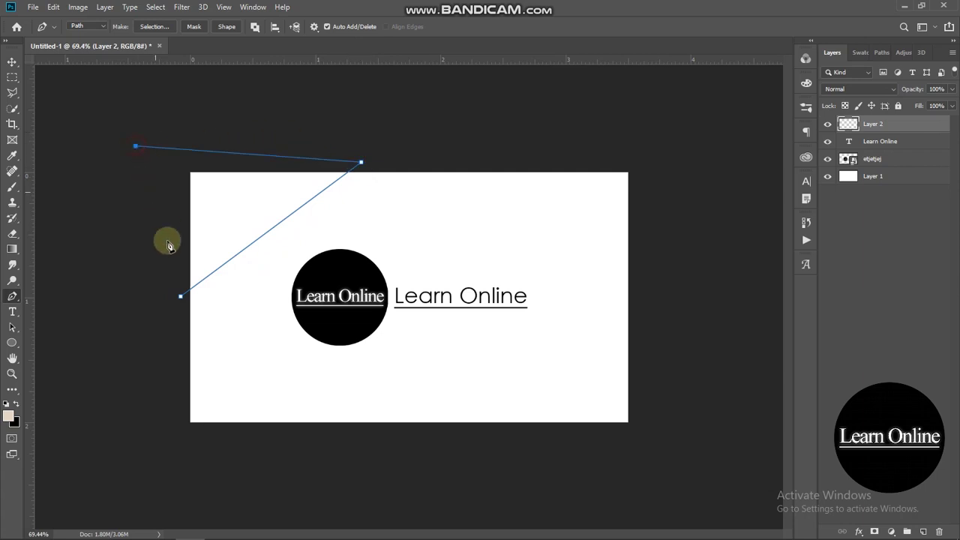
pyautogui.click(180, 296)
pyautogui.press('Return')
# - Turn the triangle path into a selection, fill it with black, and deselect
pyautogui.hotkey('ctrl', 'Return')
pyautogui.click(12, 77)
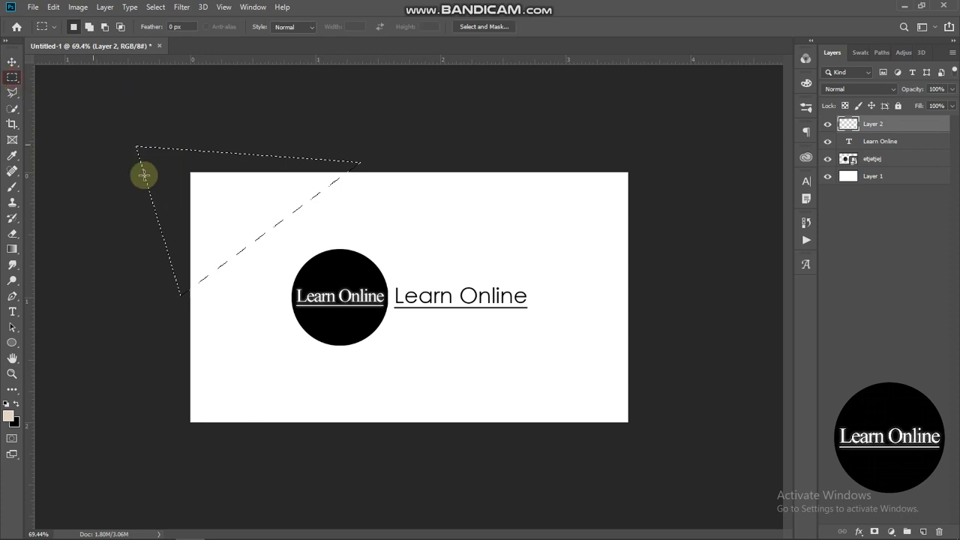
pyautogui.rightClick(215, 213)
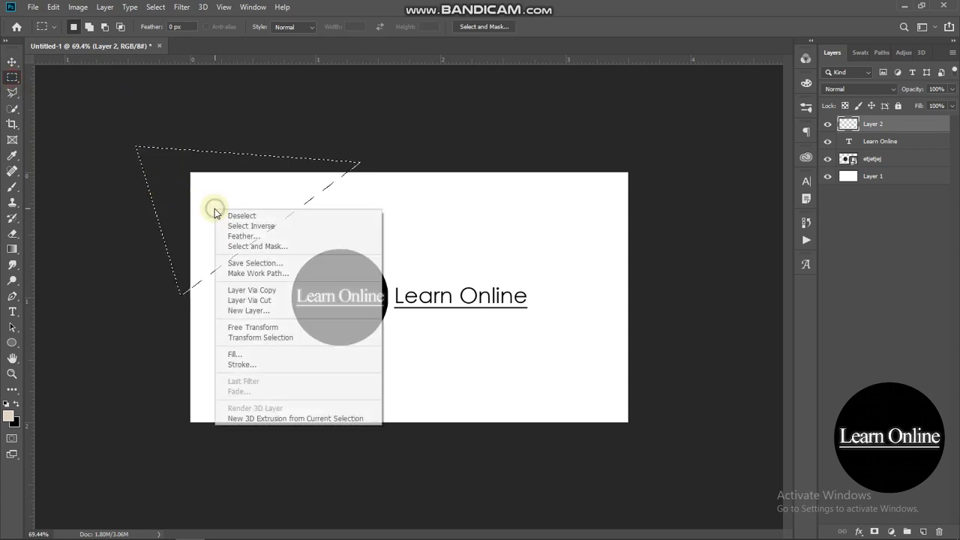
pyautogui.click(248, 355)
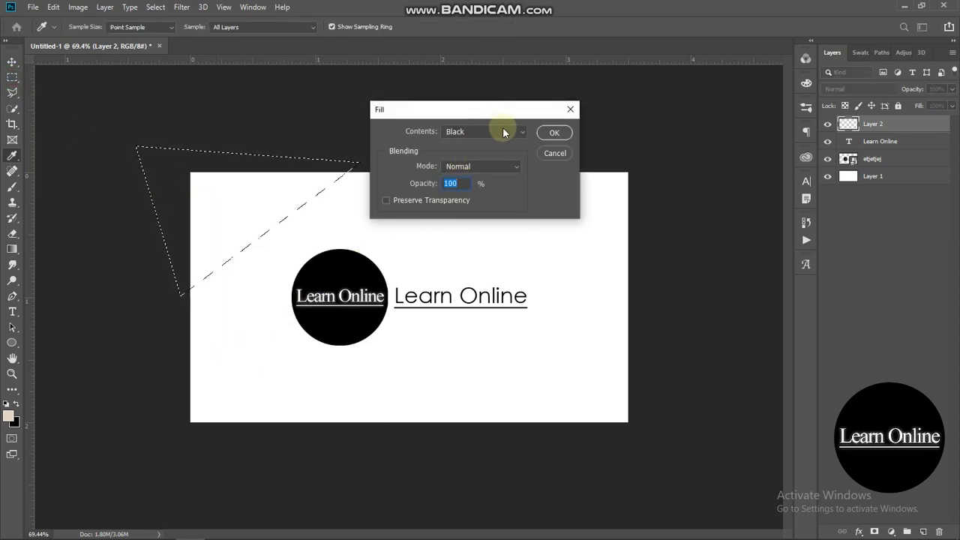
pyautogui.click(550, 133)
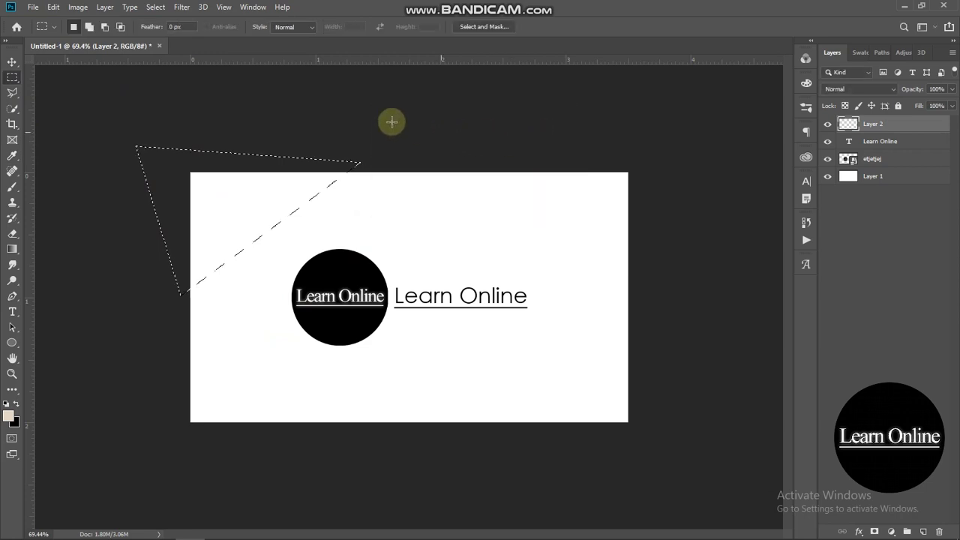
pyautogui.hotkey('ctrl', 'd')
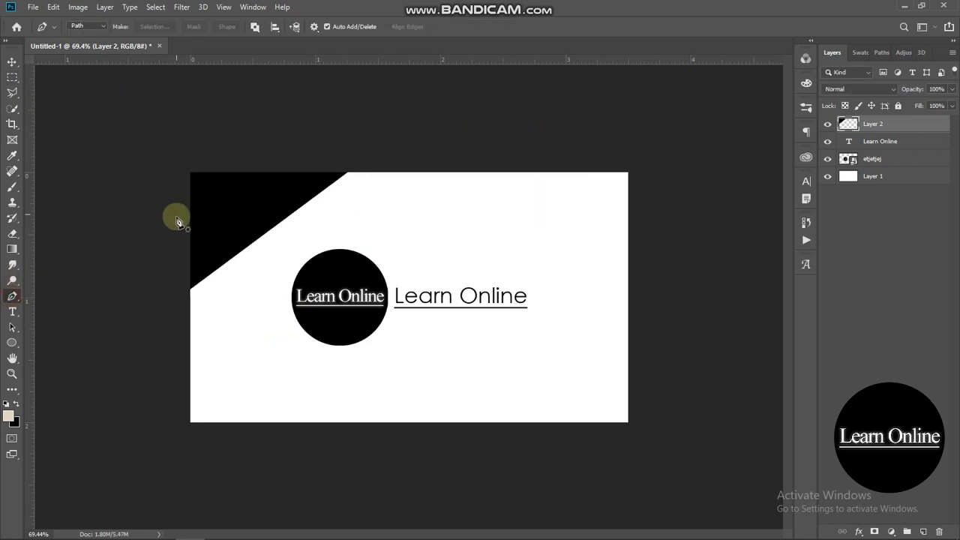
pyautogui.click(256, 146)
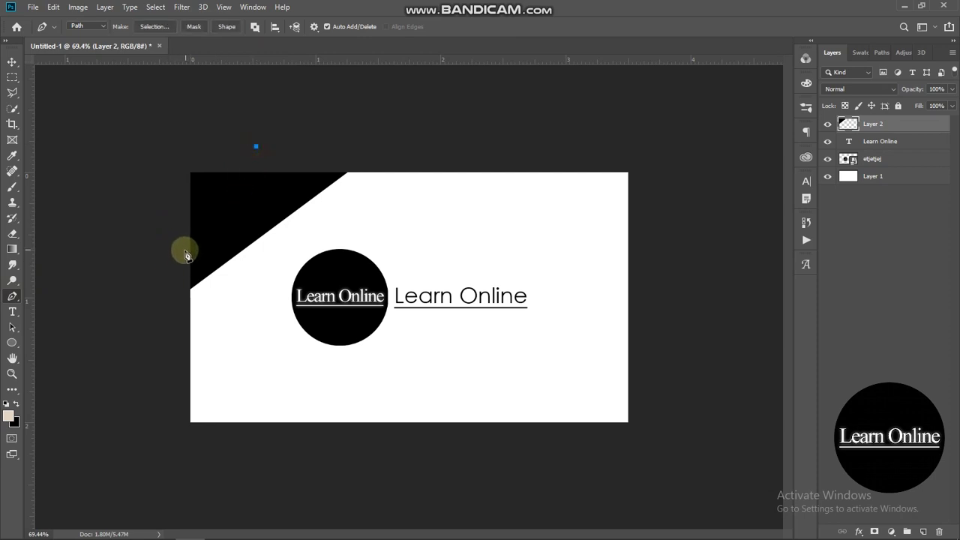
# - Fill a second, smaller triangle selection with red fa0000 over the black panel, then deselect
pyautogui.click(98, 181)
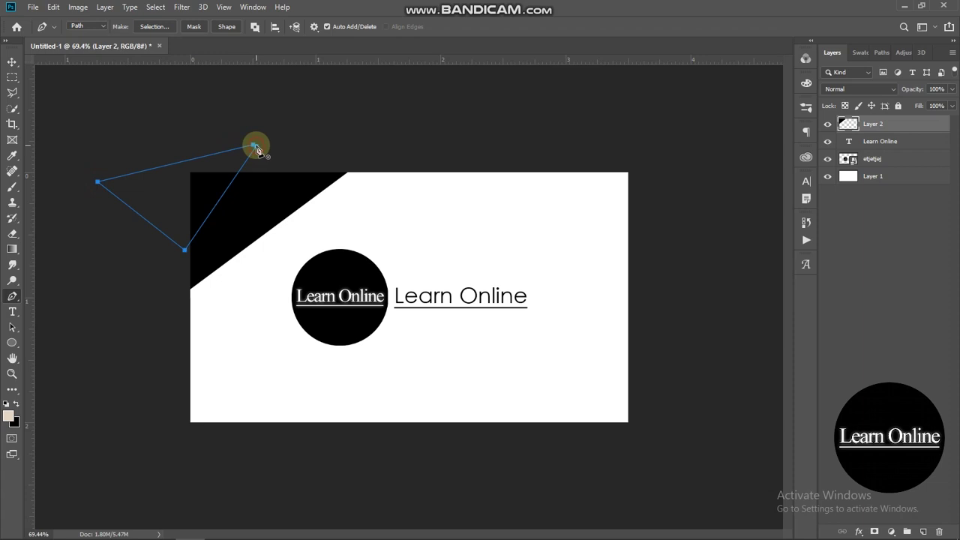
pyautogui.hotkey('ctrl', 'Return')
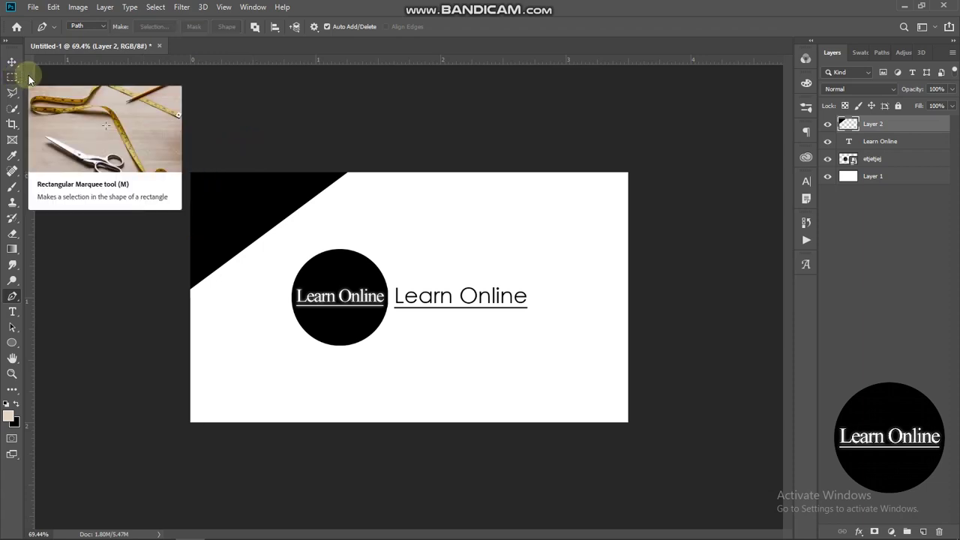
pyautogui.click(17, 77)
pyautogui.rightClick(196, 193)
pyautogui.click(232, 335)
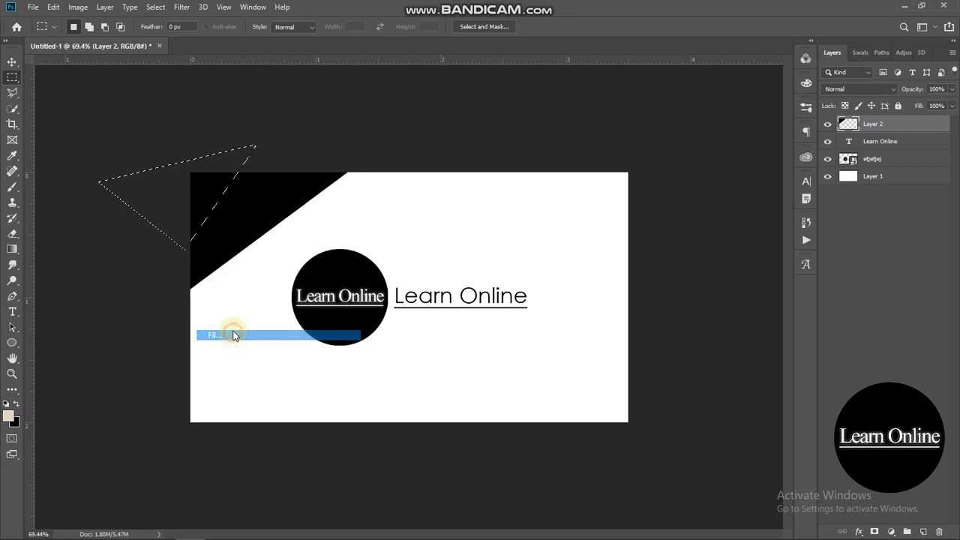
pyautogui.click(498, 162)
pyautogui.moveTo(704, 158); pyautogui.dragTo(859, 114)
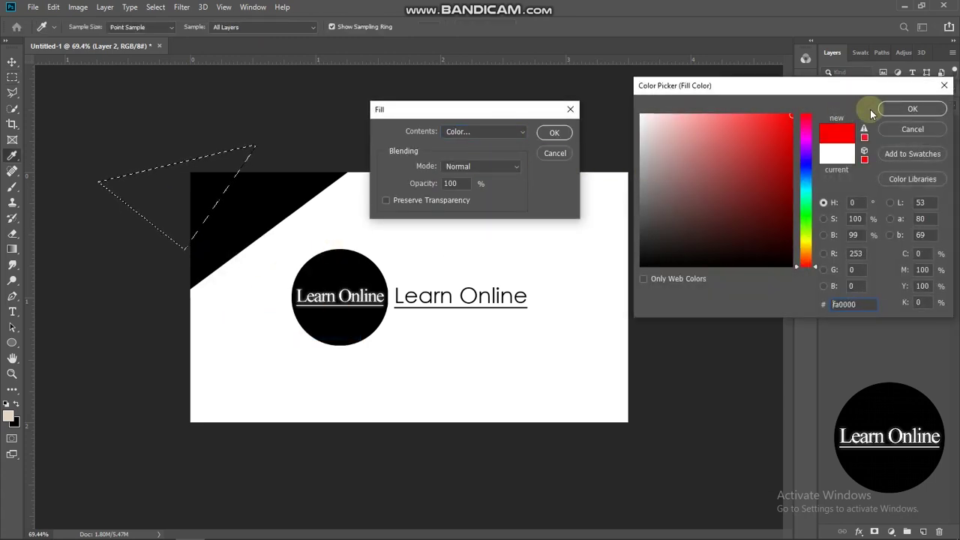
pyautogui.click(925, 109)
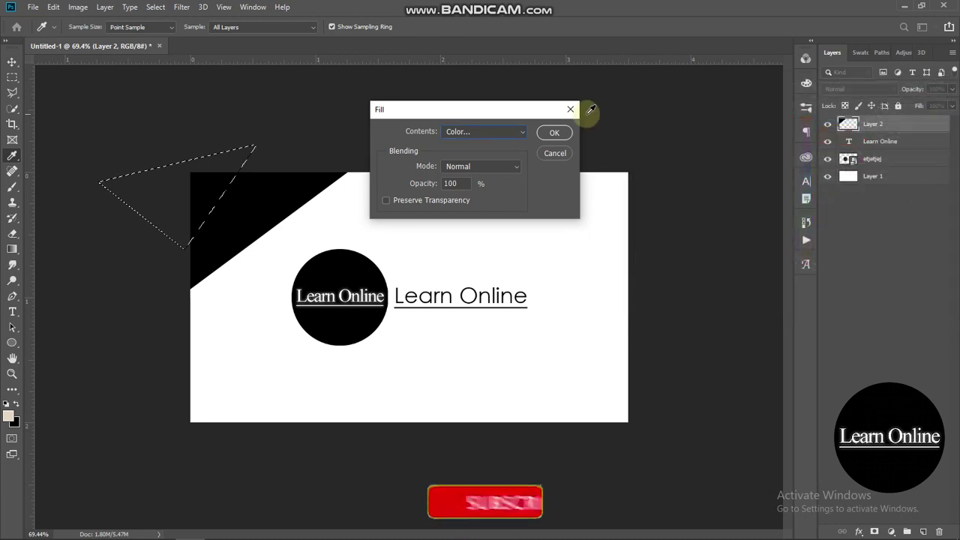
pyautogui.click(555, 133)
pyautogui.click(437, 114)
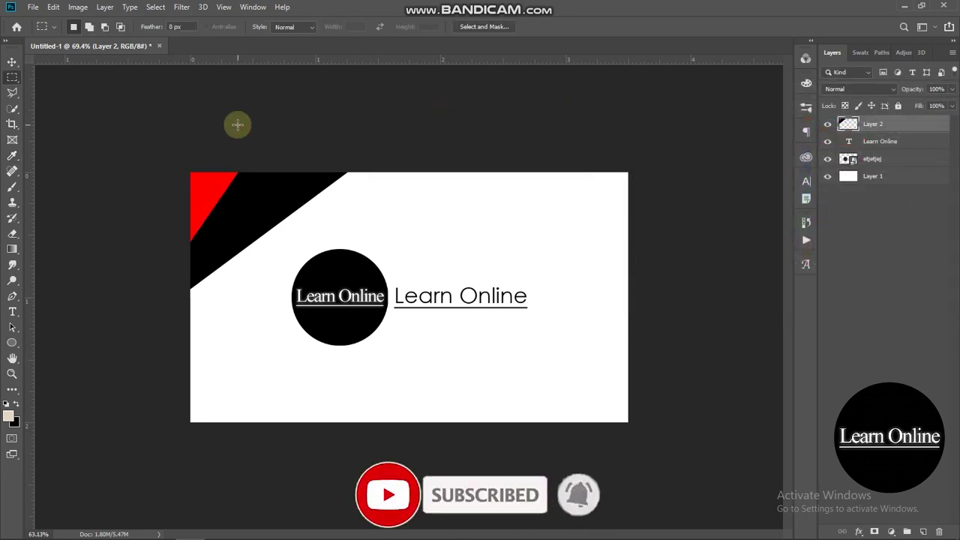
pyautogui.scroll(-1, 237, 125)
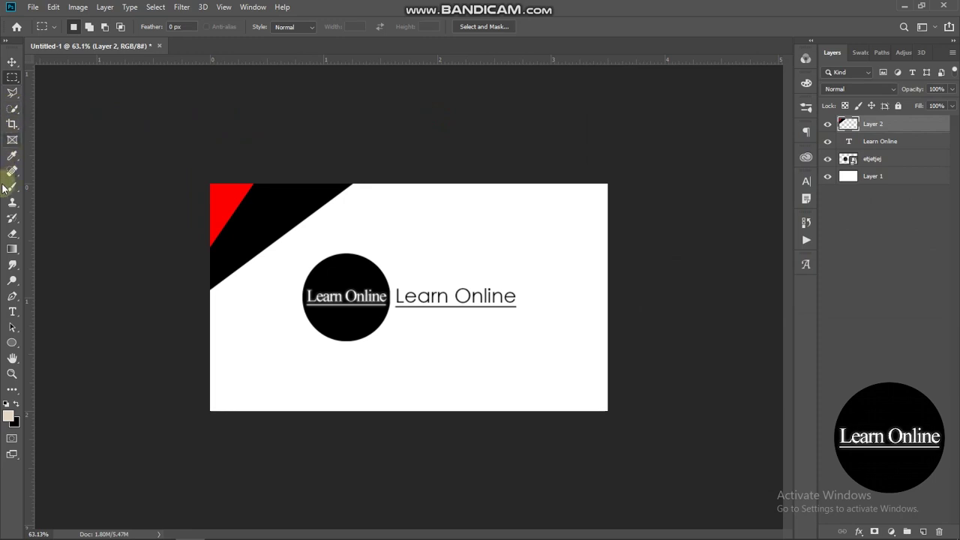
pyautogui.click(12, 63)
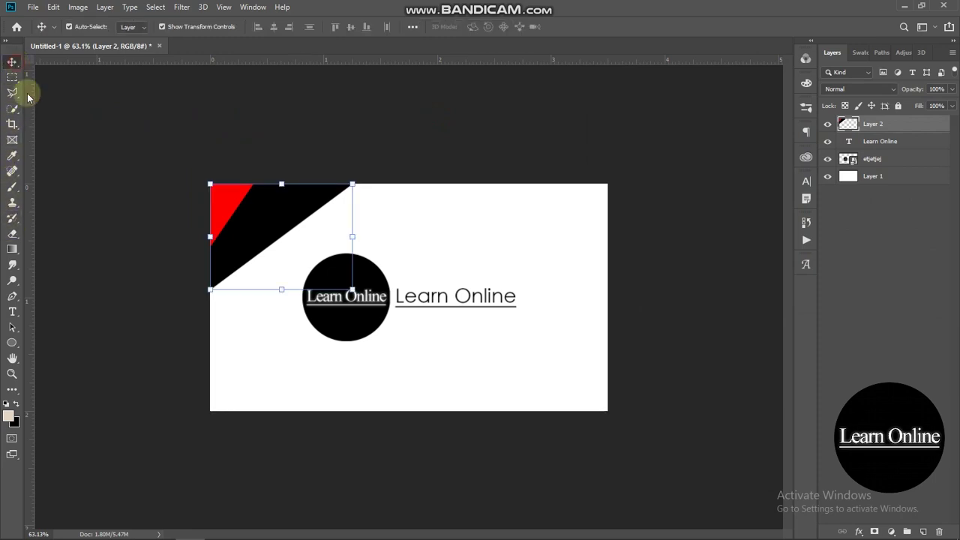
# - Duplicate the triangles layer and rotate the copy into the card's bottom-right corner
pyautogui.rightClick(922, 124)
pyautogui.rightClick(925, 126)
pyautogui.moveTo(926, 126); pyautogui.dragTo(922, 532)
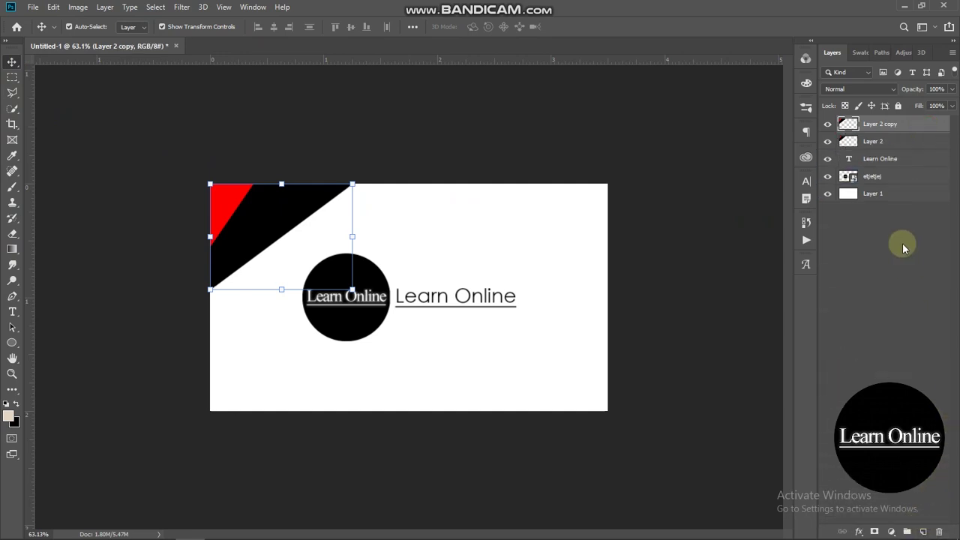
pyautogui.moveTo(261, 222); pyautogui.dragTo(502, 326)
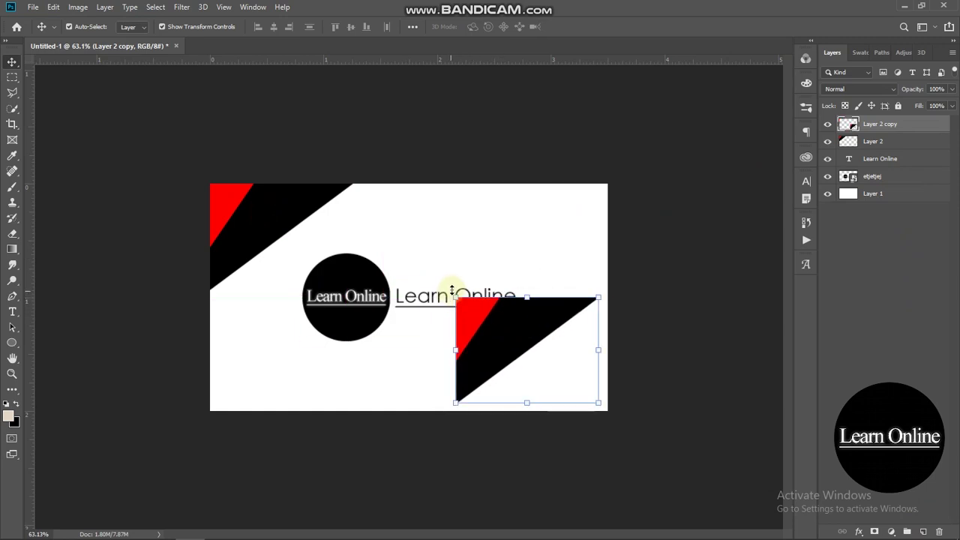
pyautogui.moveTo(525, 292); pyautogui.dragTo(529, 434)
pyautogui.moveTo(543, 354); pyautogui.dragTo(553, 362)
pyautogui.press('Return')
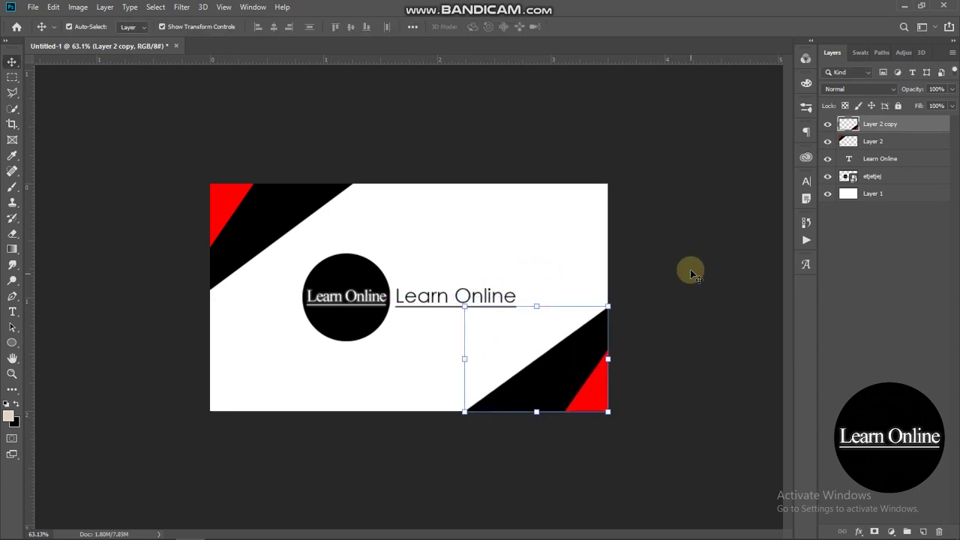
pyautogui.click(680, 254)
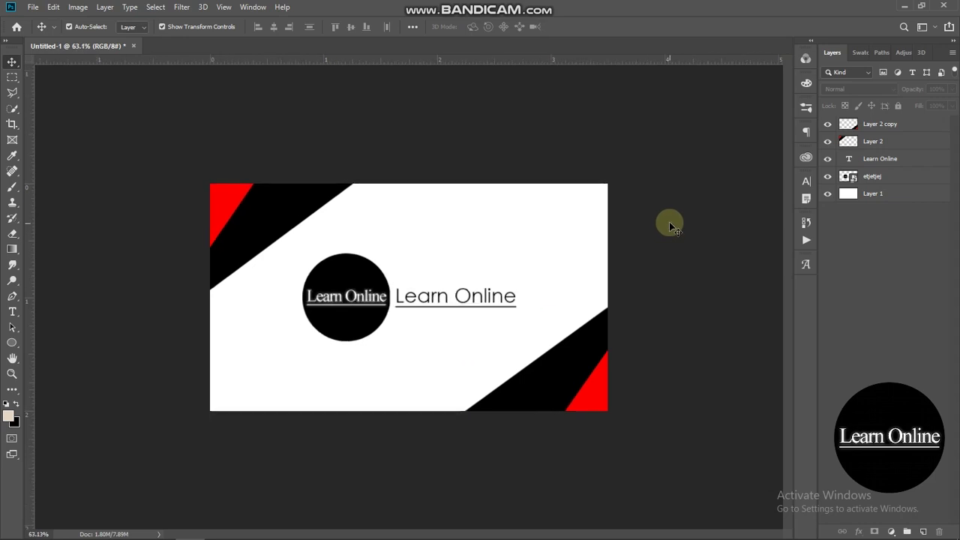
# - Give the Learn Online text a drop shadow at 41% opacity and 0 px distance
pyautogui.click(465, 303)
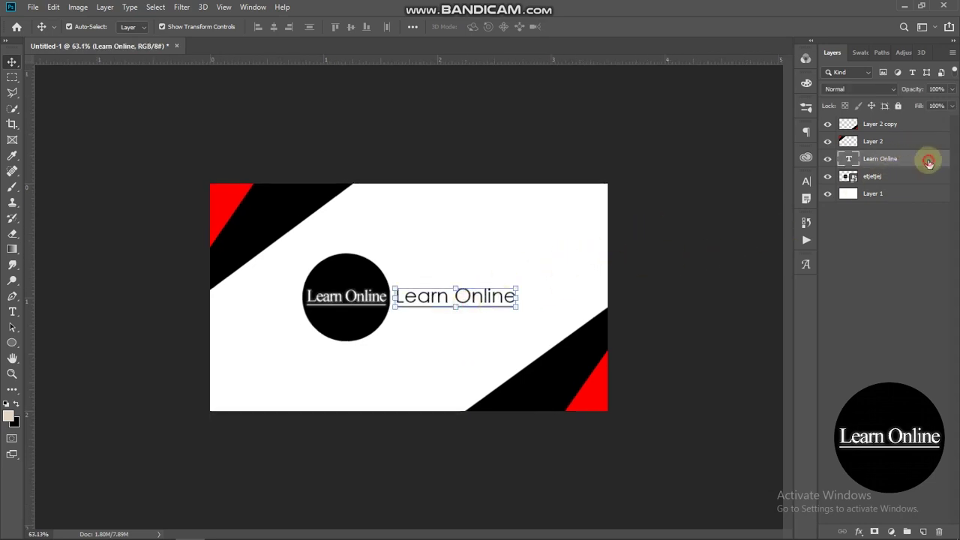
pyautogui.doubleClick(929, 164)
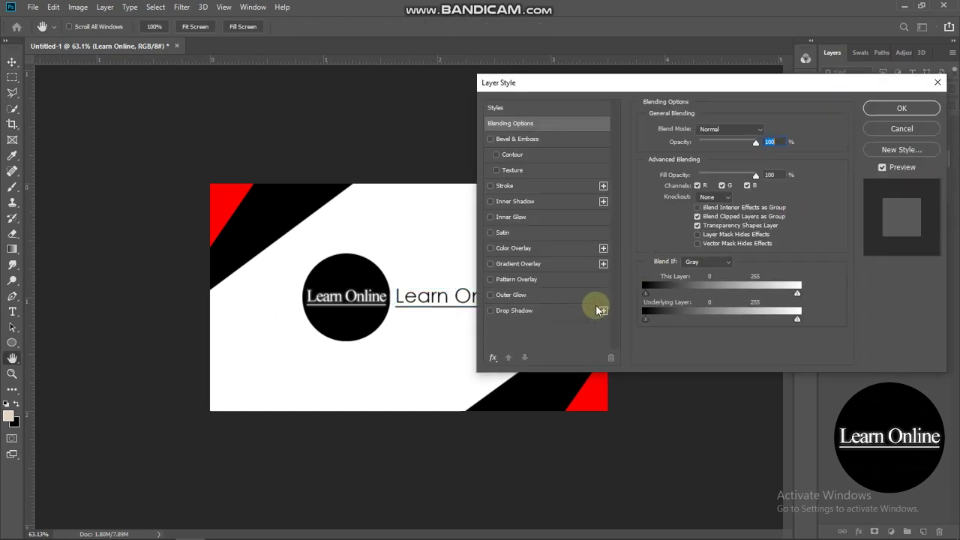
pyautogui.click(499, 310)
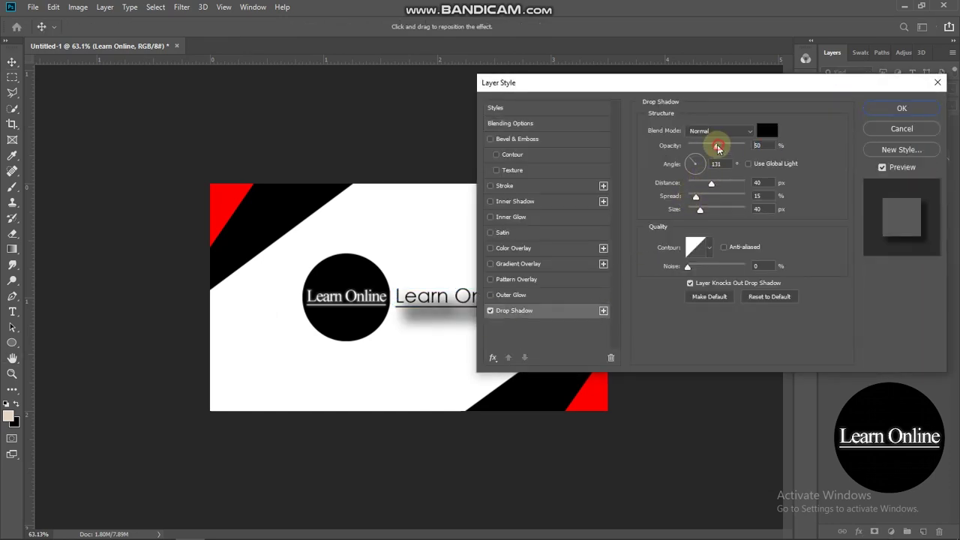
pyautogui.moveTo(716, 146); pyautogui.dragTo(711, 147)
pyautogui.moveTo(711, 183); pyautogui.dragTo(688, 186)
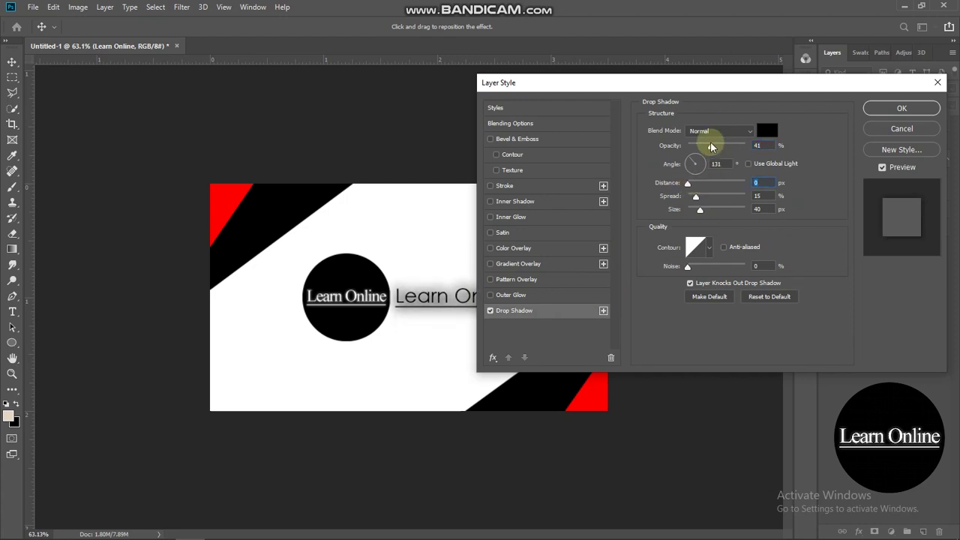
pyautogui.click(893, 108)
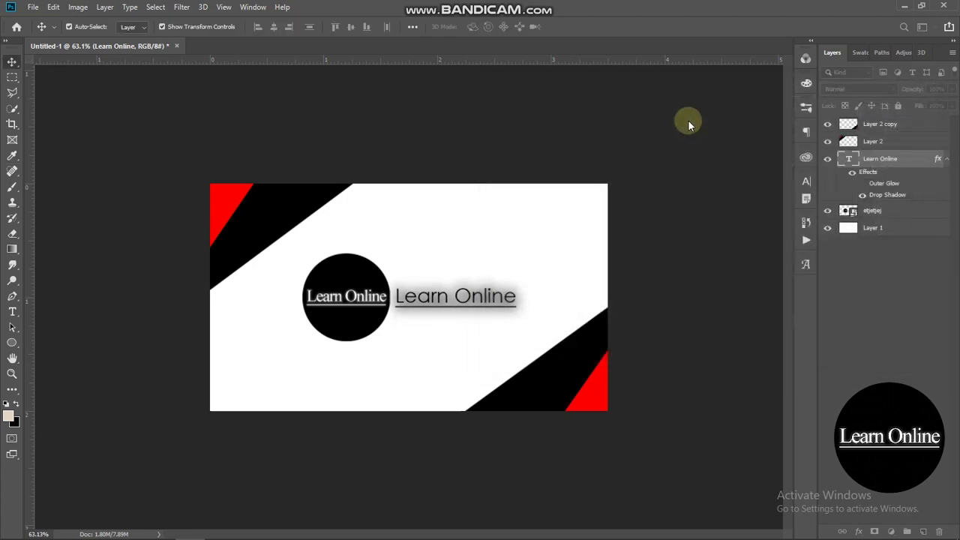
pyautogui.click(688, 122)
pyautogui.scroll(-1, 690, 123)
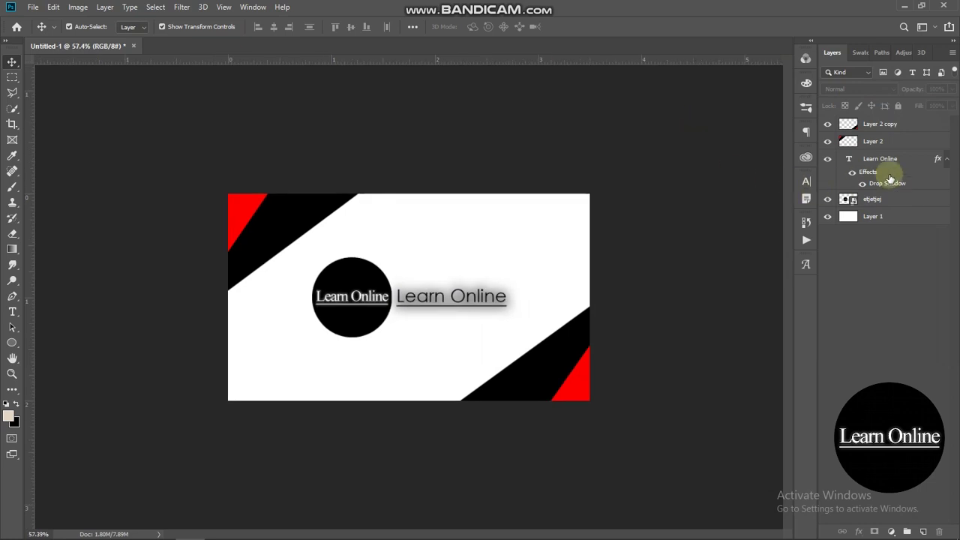
# - Give the logo a black outer glow at 16% opacity with reduced spread, no drop shadow
pyautogui.doubleClick(909, 200)
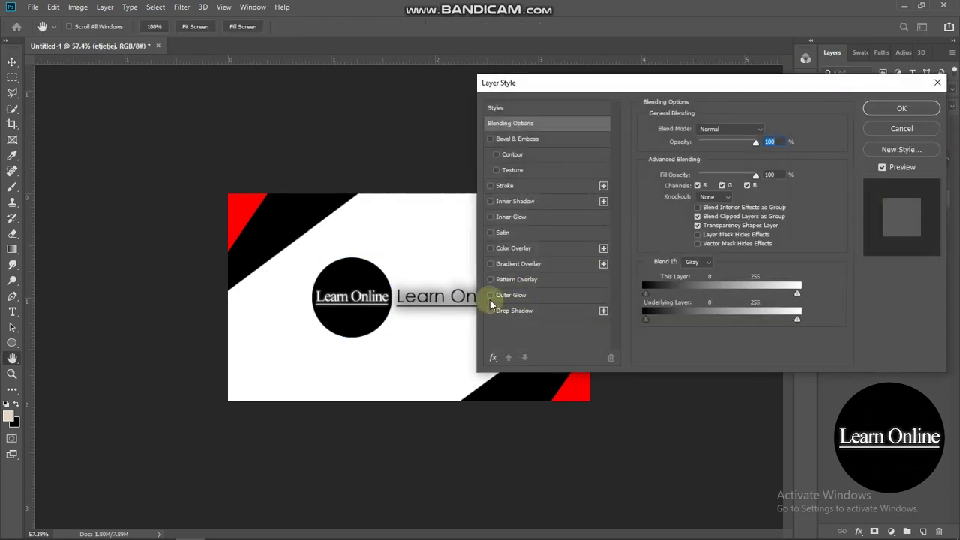
pyautogui.click(490, 296)
pyautogui.click(490, 296)
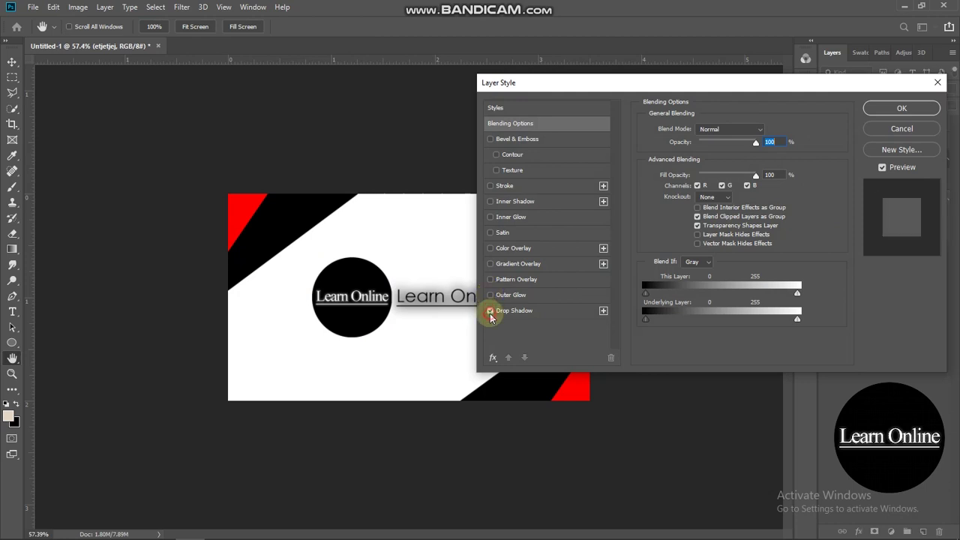
pyautogui.click(491, 310)
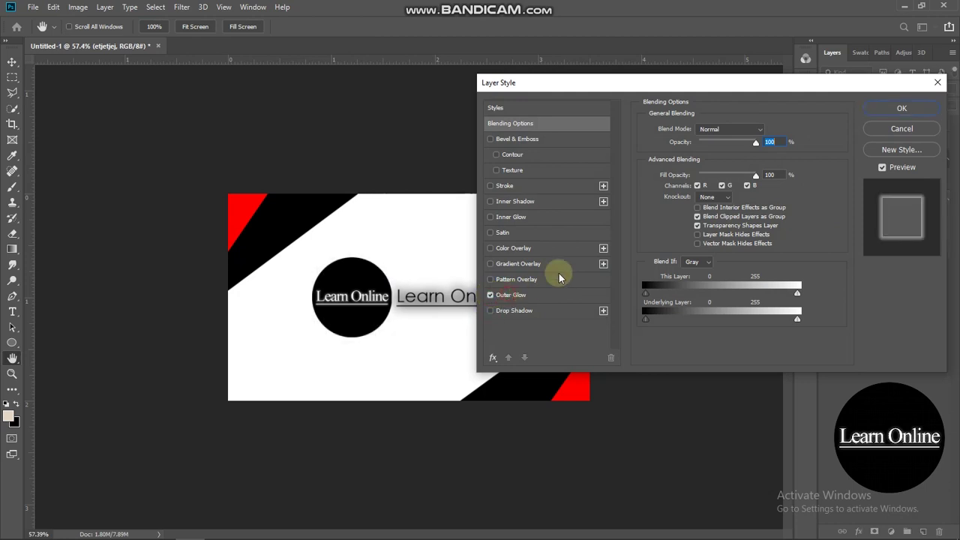
pyautogui.click(525, 295)
pyautogui.click(672, 173)
pyautogui.moveTo(690, 172); pyautogui.dragTo(729, 267)
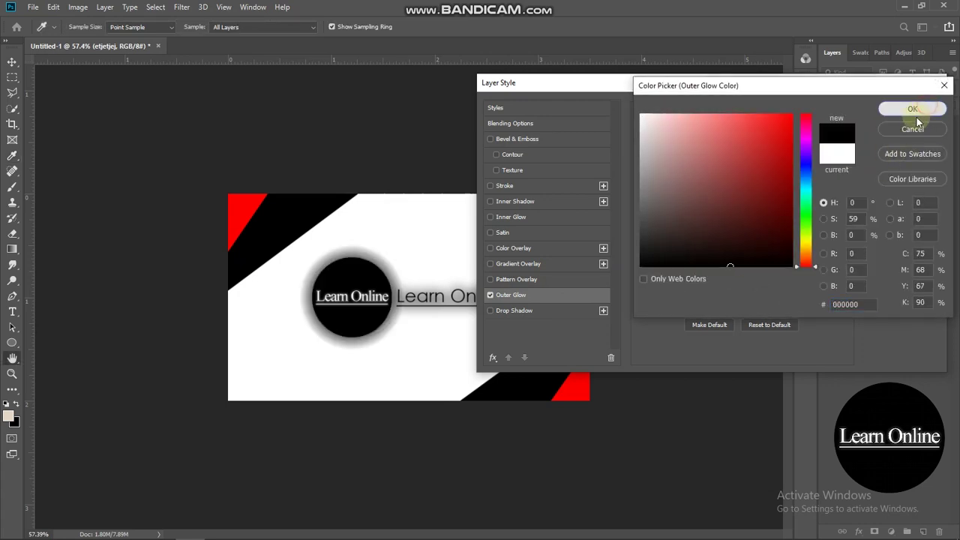
pyautogui.click(918, 114)
pyautogui.moveTo(722, 143); pyautogui.dragTo(696, 143)
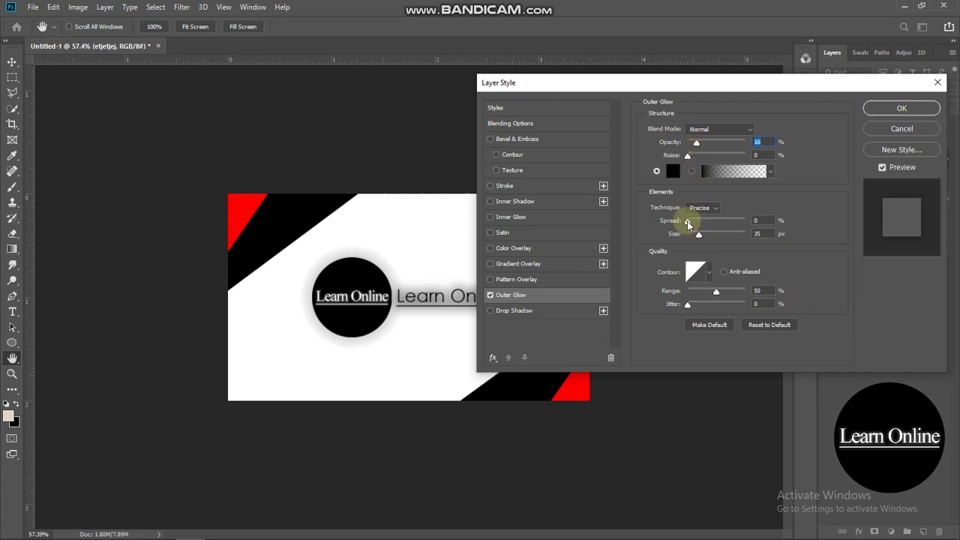
pyautogui.moveTo(724, 218); pyautogui.dragTo(697, 235)
pyautogui.click(891, 110)
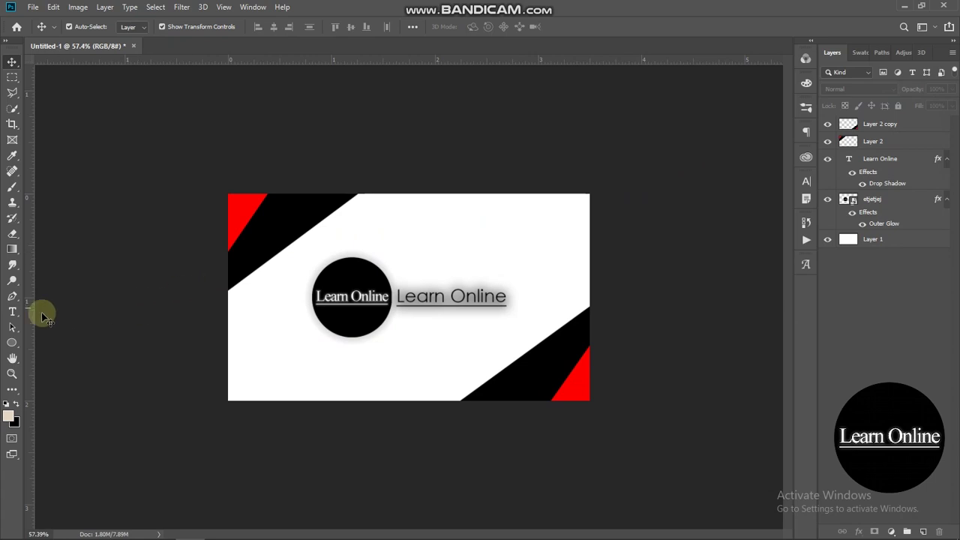
pyautogui.click(12, 312)
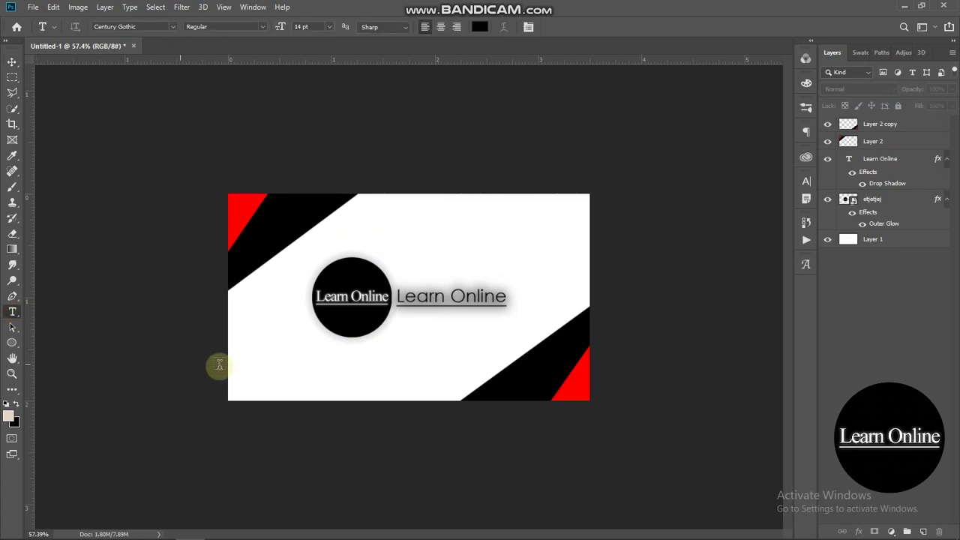
pyautogui.click(273, 368)
pyautogui.write('ww')
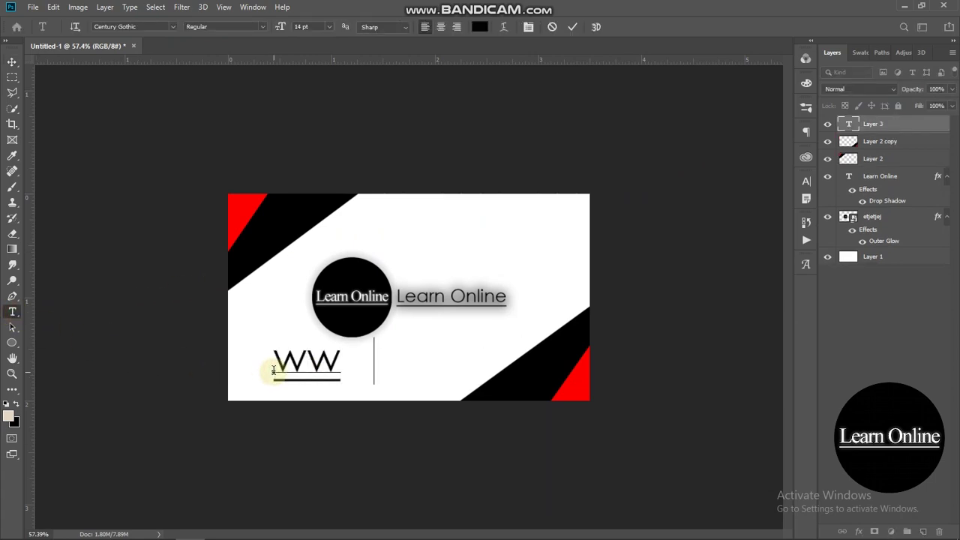
pyautogui.write('w.youtub')
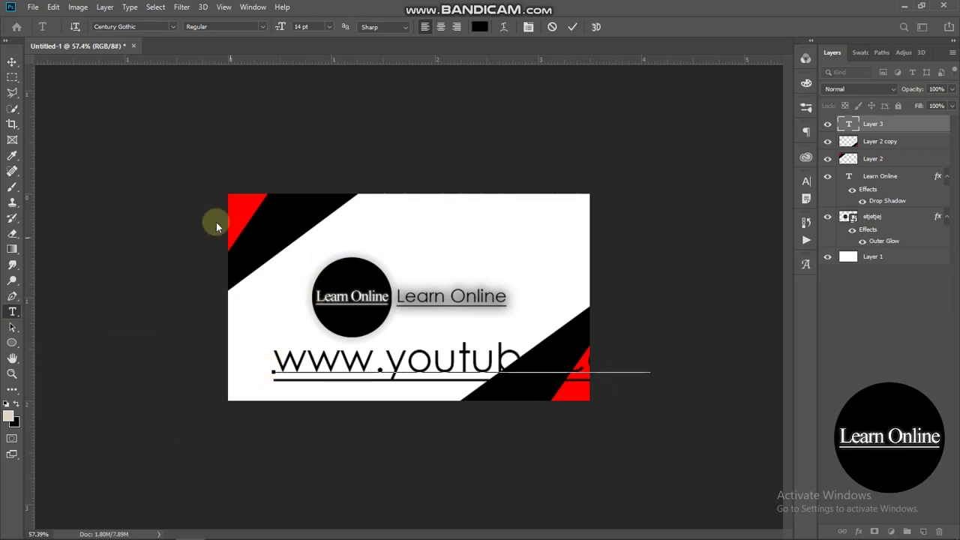
pyautogui.click(12, 61)
pyautogui.moveTo(440, 365); pyautogui.dragTo(393, 353)
pyautogui.moveTo(603, 351); pyautogui.dragTo(454, 347)
pyautogui.click(805, 185)
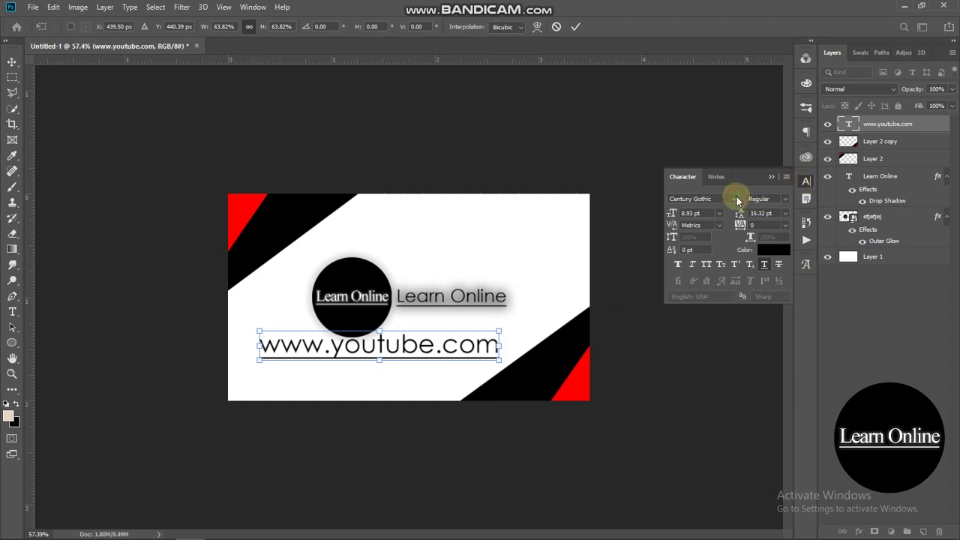
# - Set the web address to Acumin Variable Concept with 200 tracking and move it toward Learn Online
pyautogui.click(765, 268)
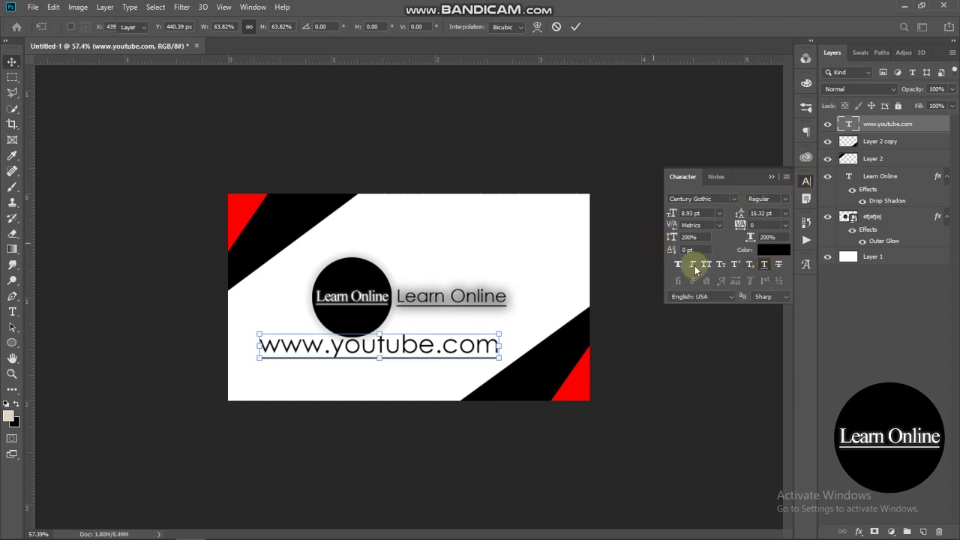
pyautogui.click(734, 199)
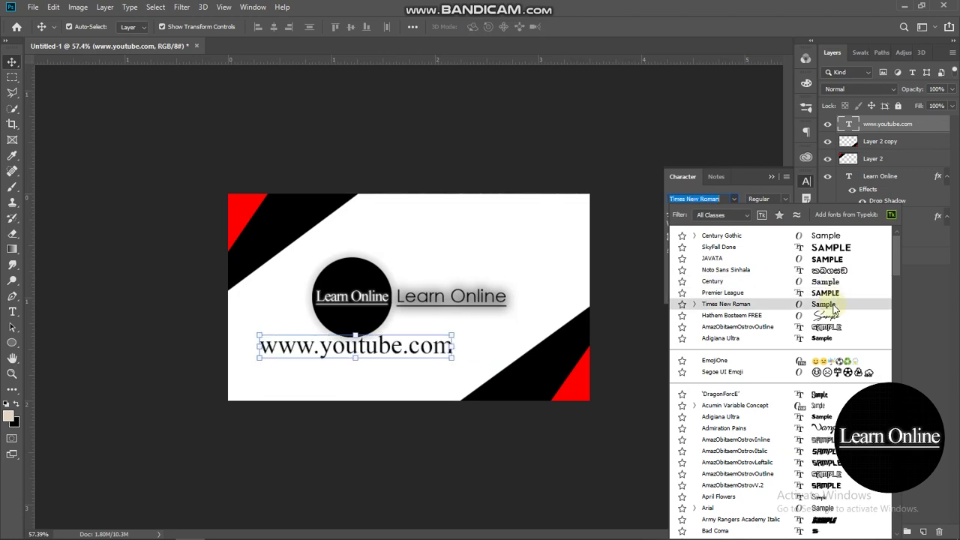
pyautogui.click(831, 410)
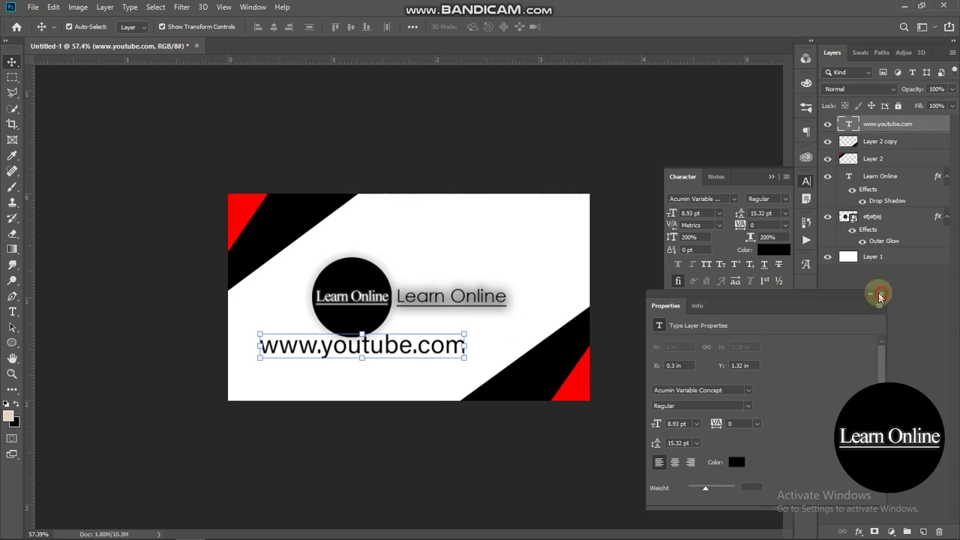
pyautogui.click(881, 294)
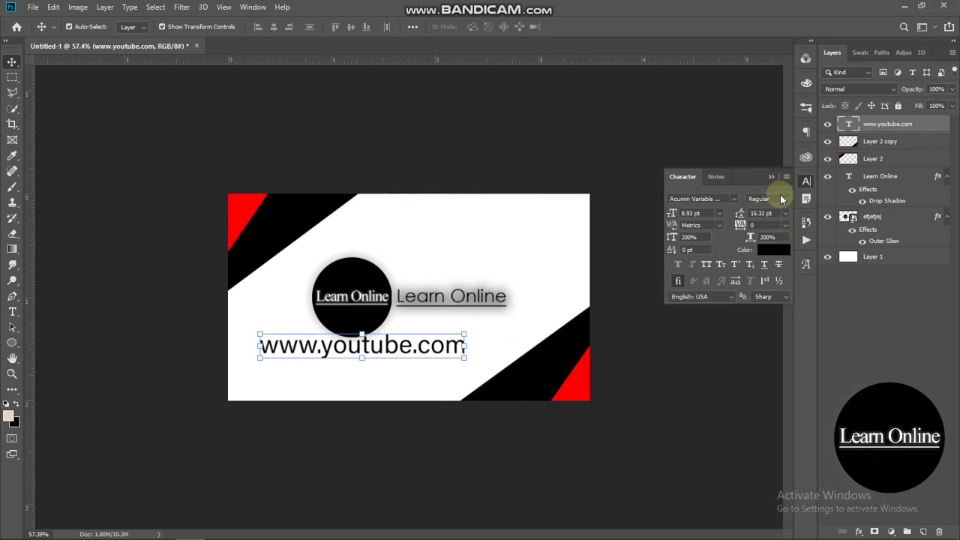
pyautogui.click(785, 225)
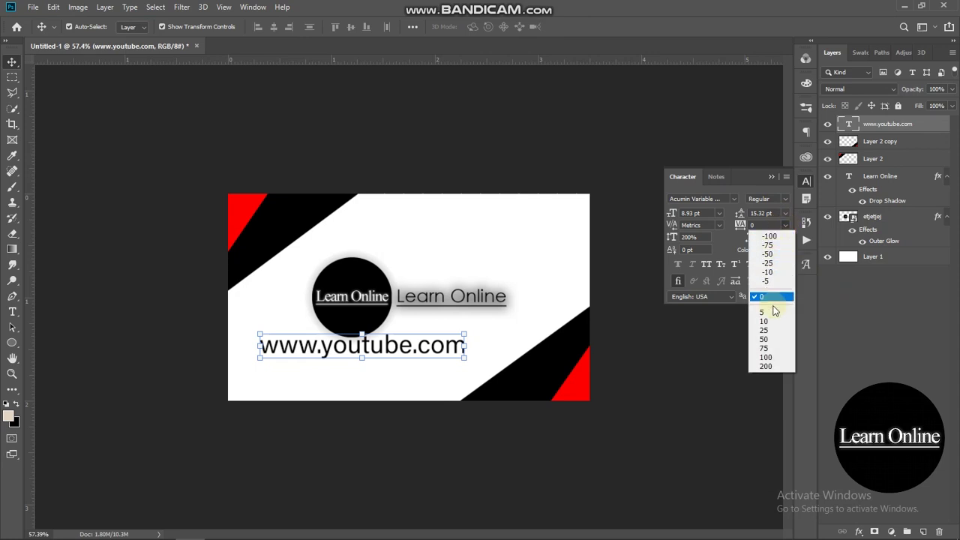
pyautogui.click(768, 357)
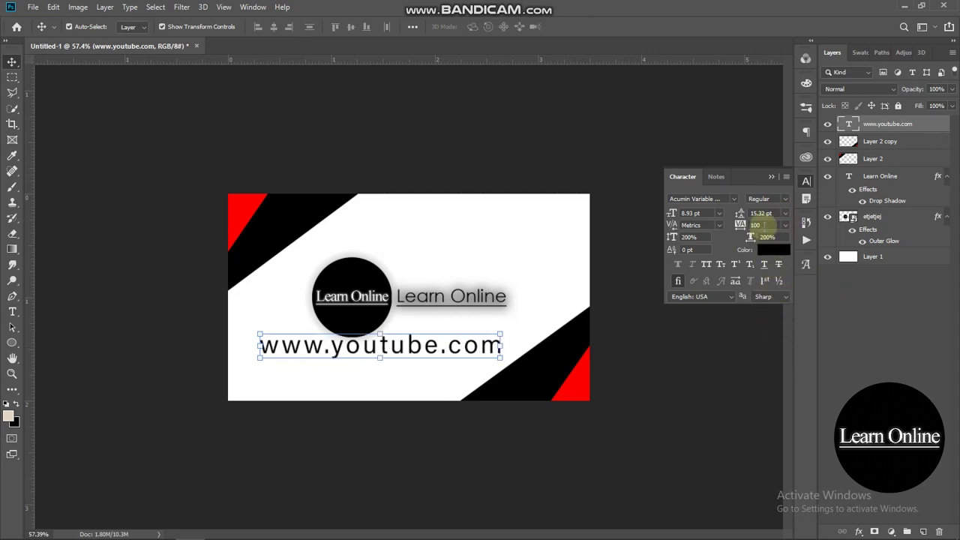
pyautogui.click(785, 225)
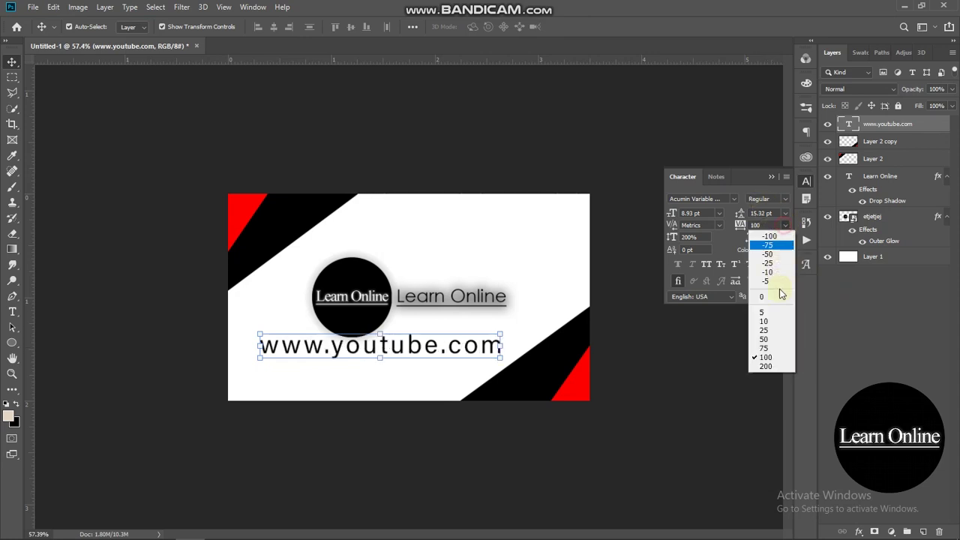
pyautogui.click(772, 367)
pyautogui.click(773, 178)
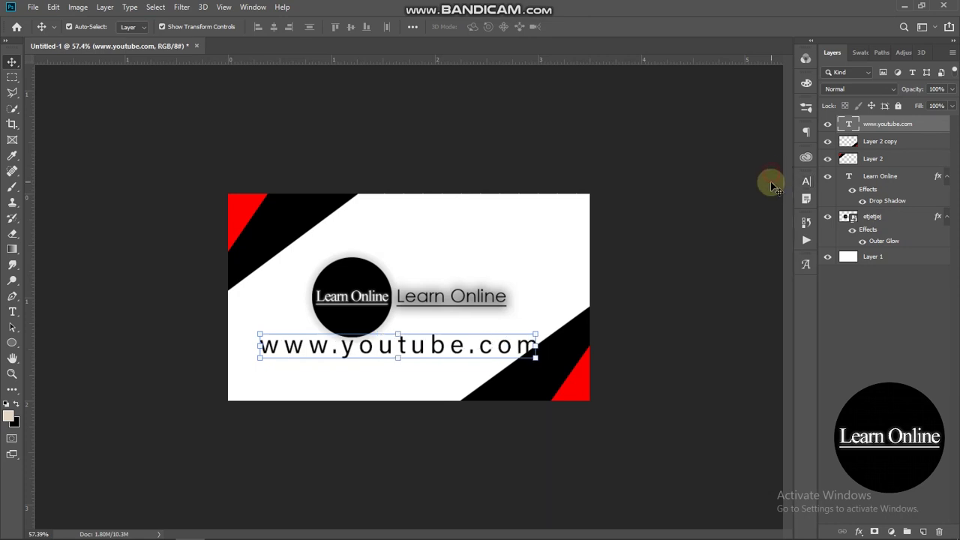
pyautogui.scroll(2, 585, 317)
pyautogui.moveTo(383, 354); pyautogui.dragTo(549, 324)
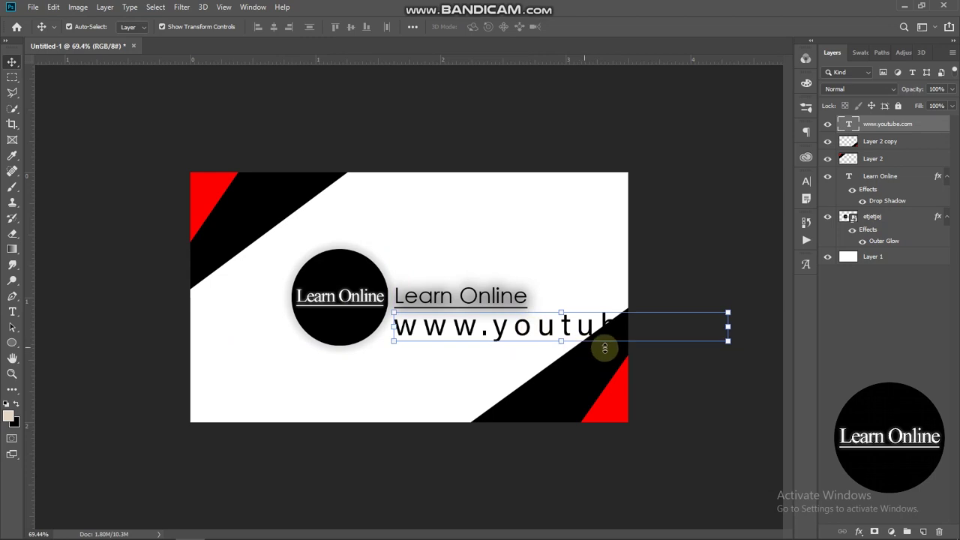
pyautogui.moveTo(729, 328); pyautogui.dragTo(527, 332)
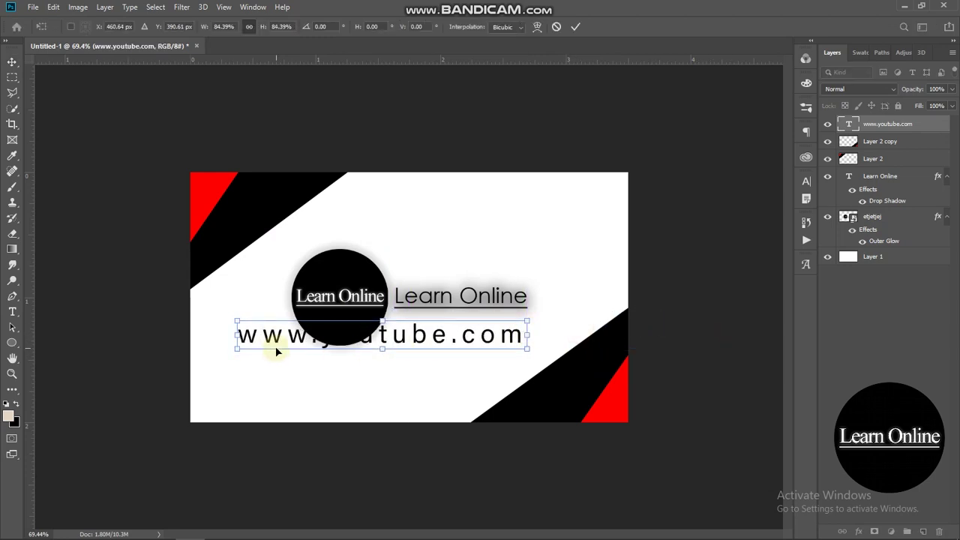
pyautogui.moveTo(235, 334); pyautogui.dragTo(435, 316)
pyautogui.press('Return')
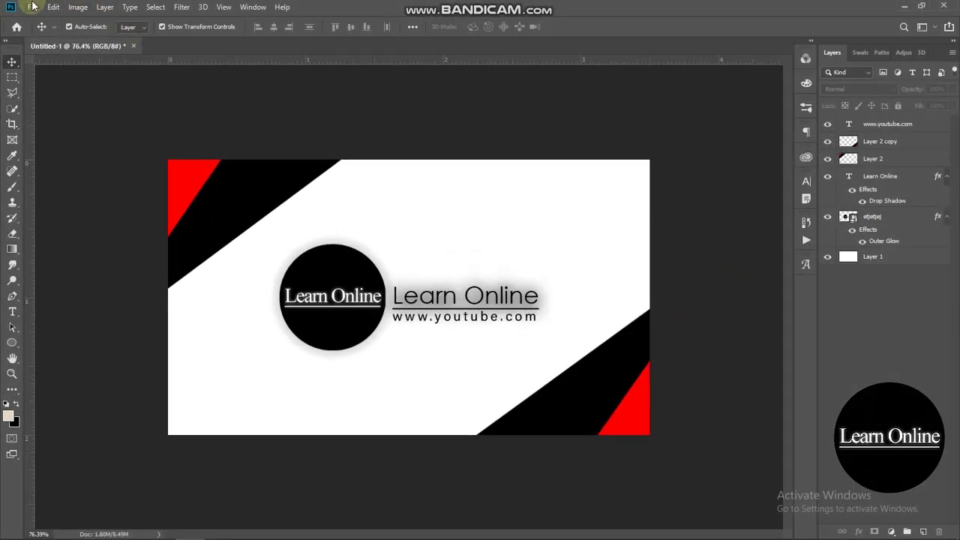
# - Create a new 3.5 × 2 inch document
pyautogui.click(34, 7)
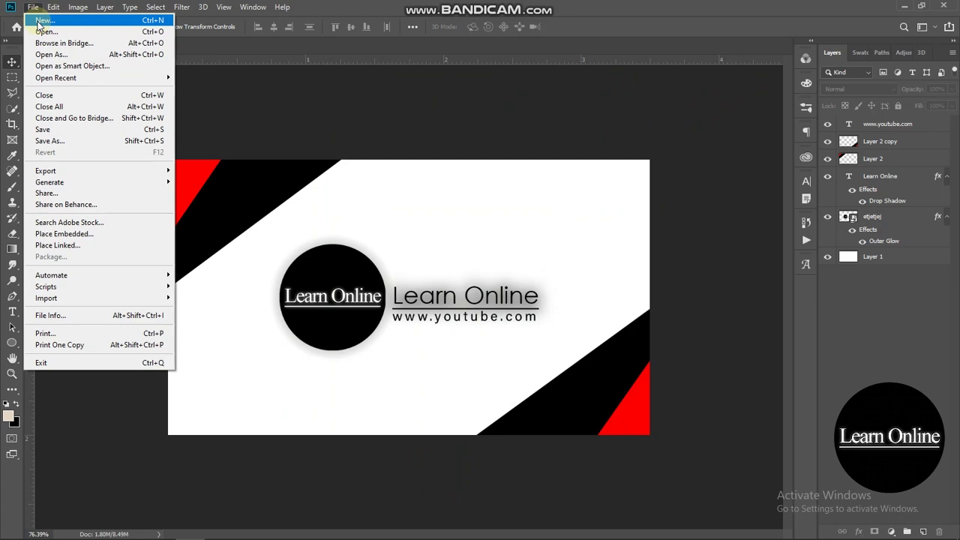
pyautogui.click(39, 21)
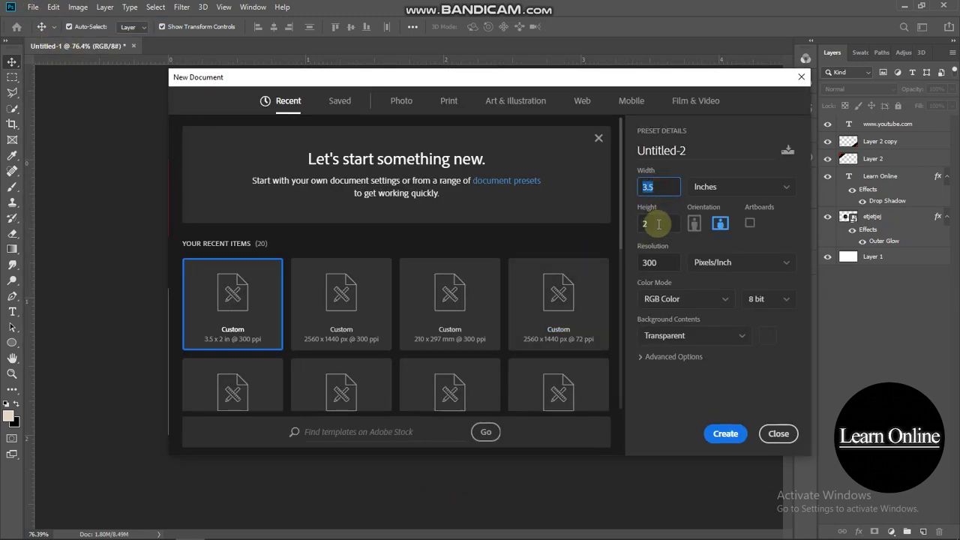
pyautogui.click(654, 226)
pyautogui.click(697, 345)
pyautogui.click(723, 433)
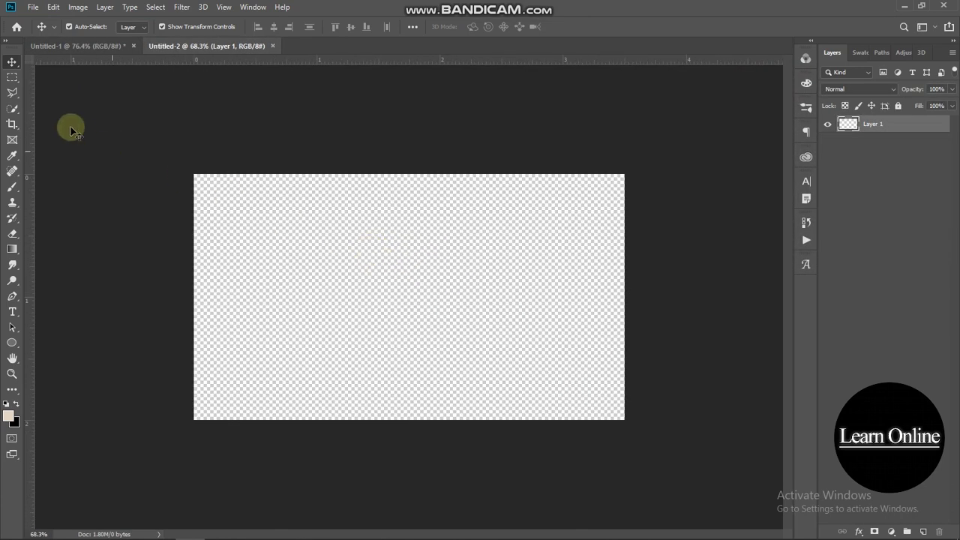
# - Select the whole canvas and fill it with black
pyautogui.click(11, 81)
pyautogui.moveTo(159, 147); pyautogui.dragTo(622, 428)
pyautogui.rightClick(539, 342)
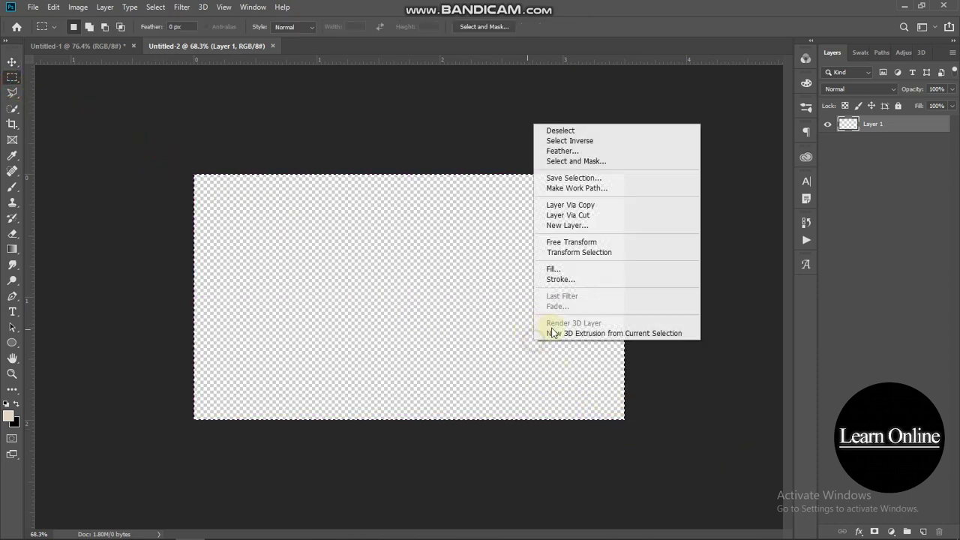
pyautogui.click(553, 269)
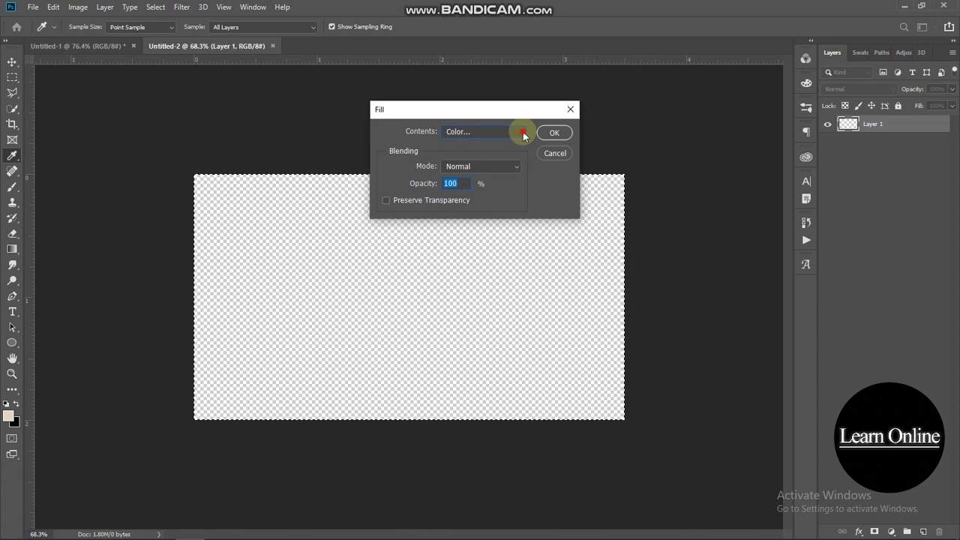
pyautogui.click(524, 133)
pyautogui.click(463, 221)
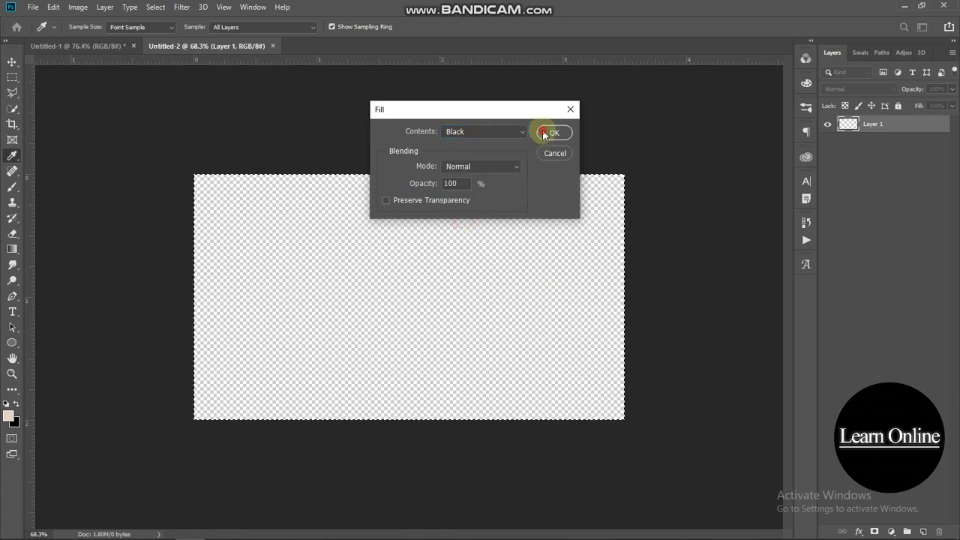
pyautogui.click(550, 133)
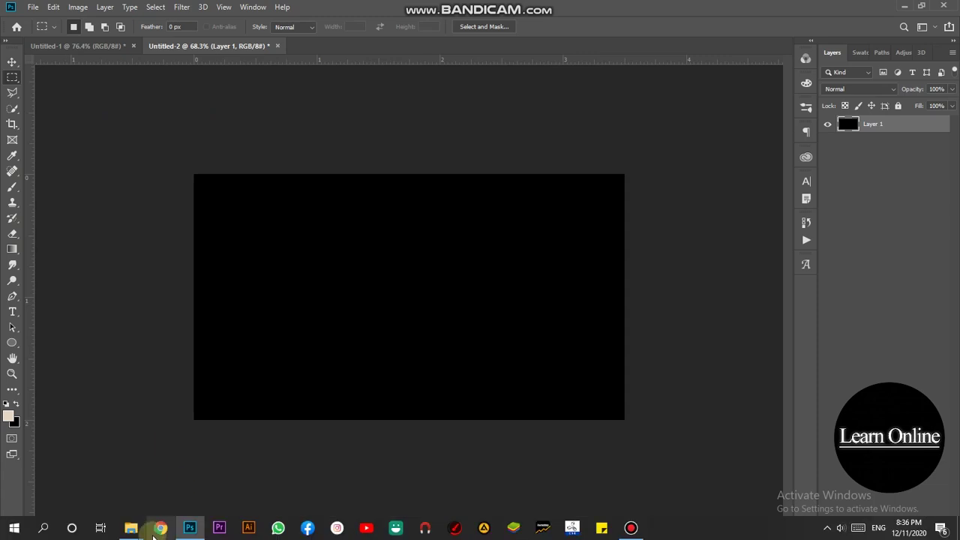
# - Drag the etjetjej Learn Online logo from the Thumbnails folder onto the card
pyautogui.moveTo(131, 527)
pyautogui.click(117, 491)
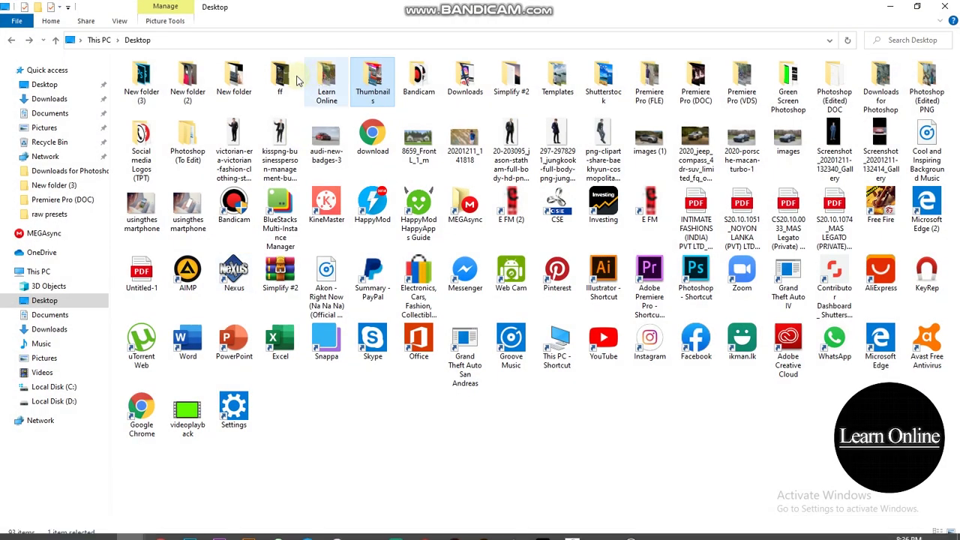
pyautogui.doubleClick(376, 78)
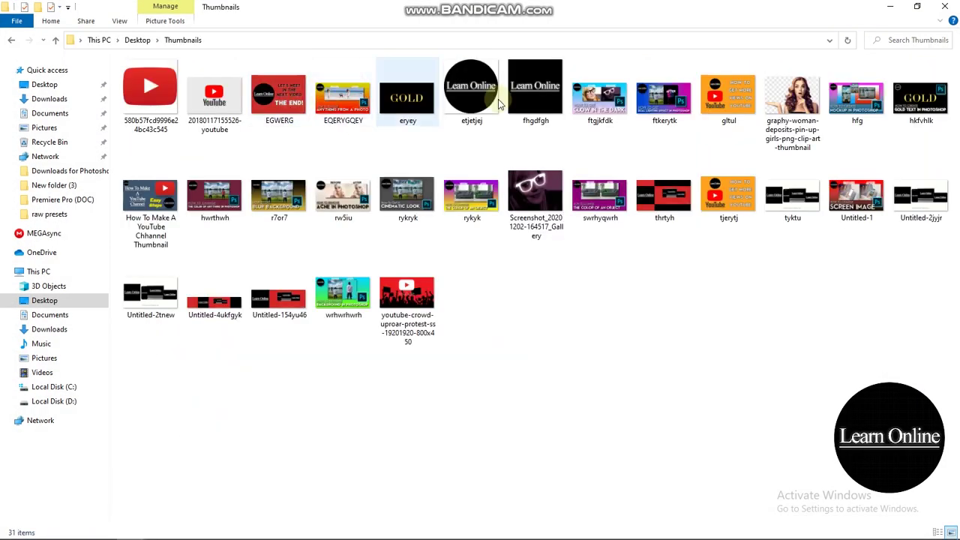
pyautogui.moveTo(471, 90); pyautogui.dragTo(323, 285)
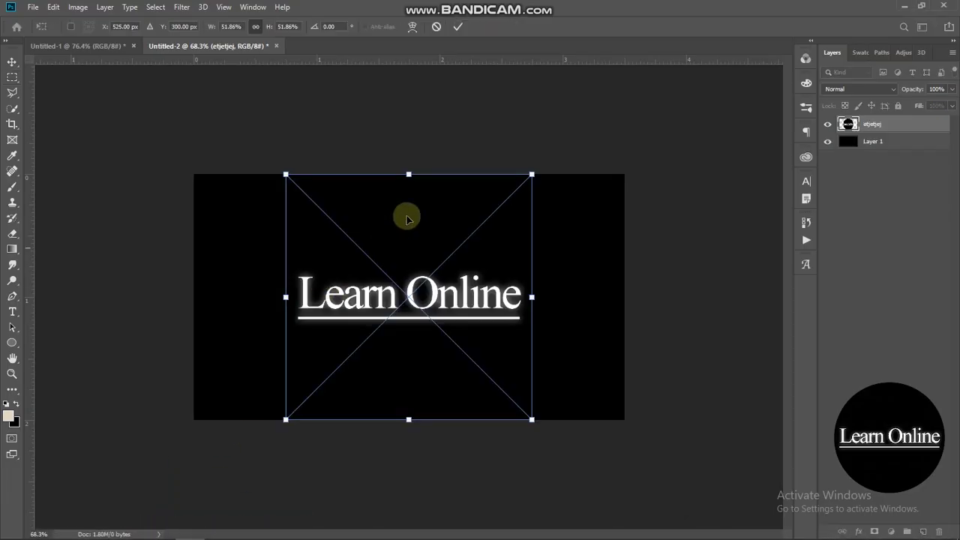
# - Scale the Learn Online logo to about 9.63% and set it in the top-left corner
pyautogui.moveTo(525, 173); pyautogui.dragTo(220, 199)
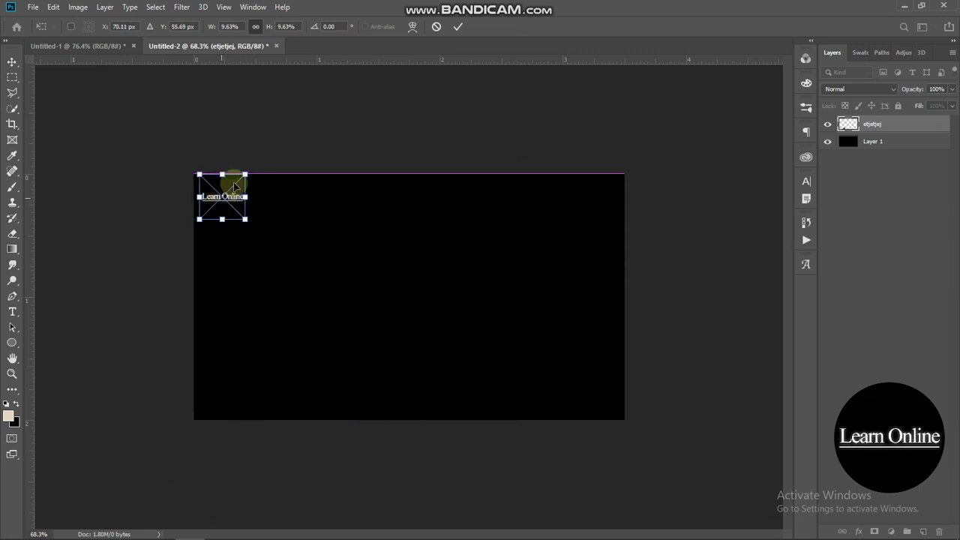
pyautogui.click(271, 110)
pyautogui.press('m')
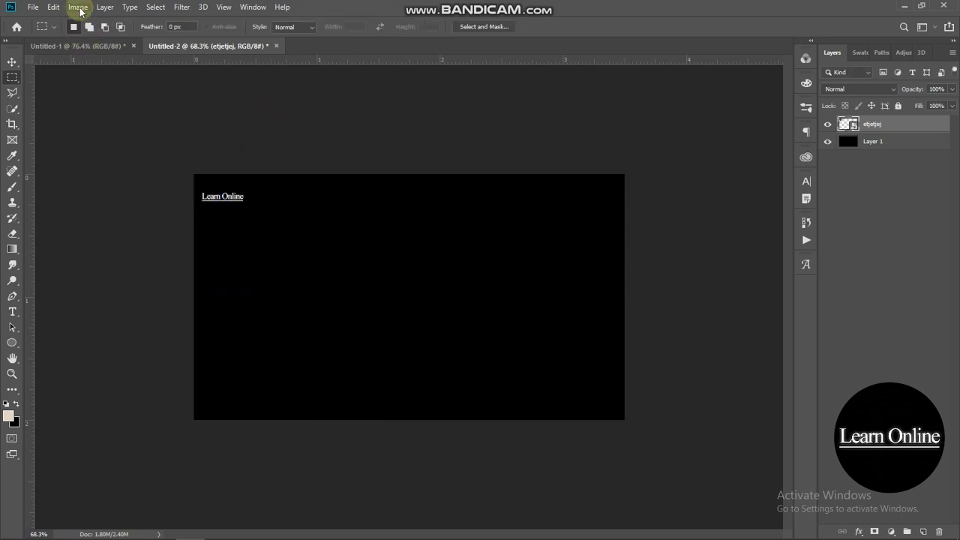
pyautogui.click(80, 7)
pyautogui.click(293, 131)
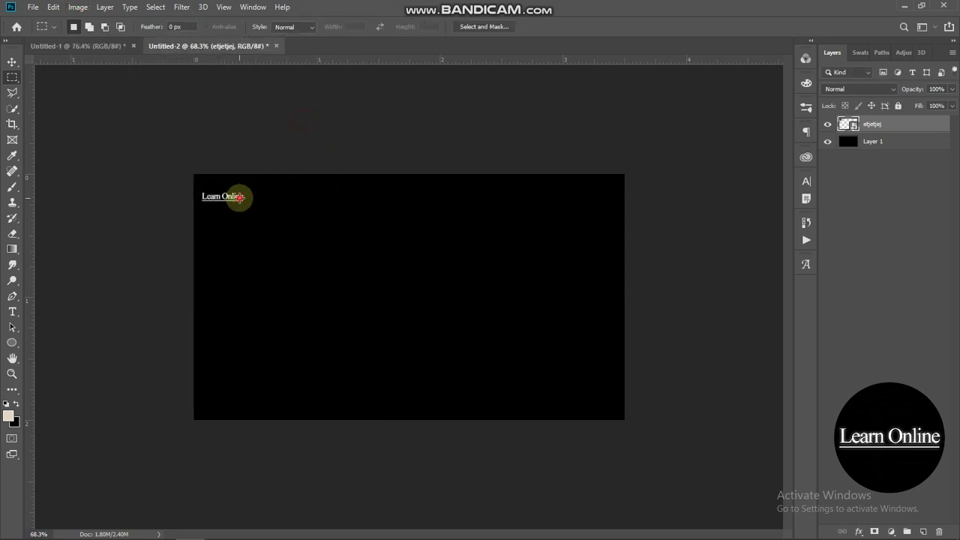
pyautogui.click(13, 61)
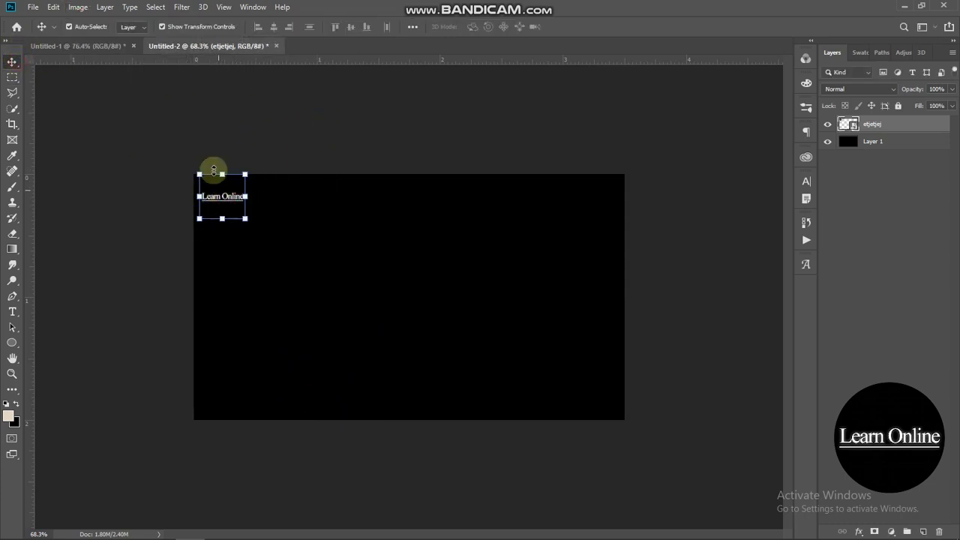
pyautogui.click(78, 7)
# - Colorize the logo with Hue/Saturation at Lightness +73 for a pale beige tint
pyautogui.moveTo(96, 39)
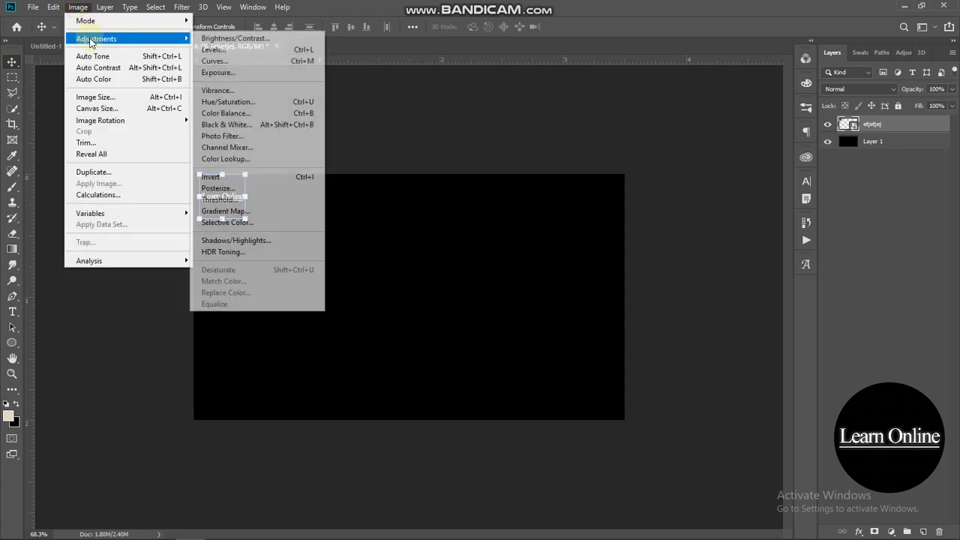
pyautogui.click(241, 102)
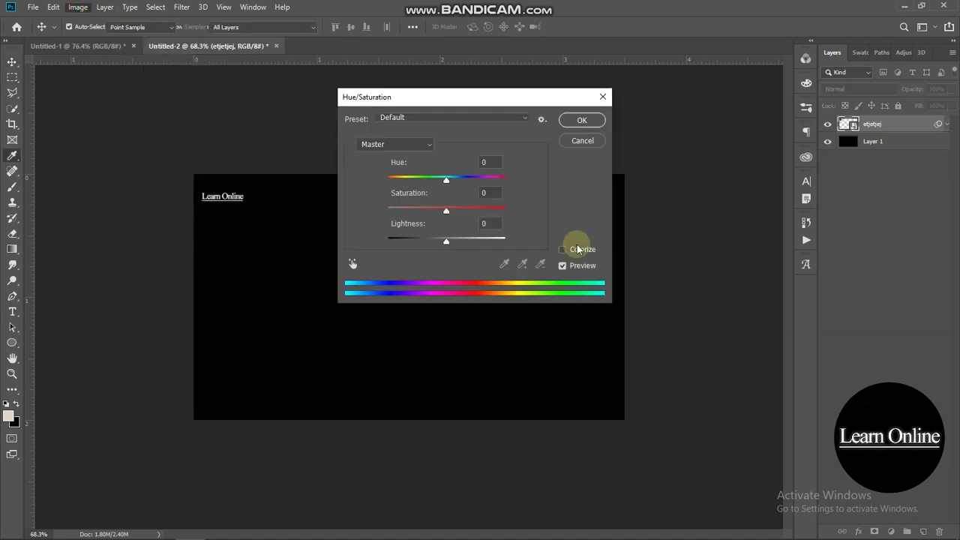
pyautogui.click(564, 249)
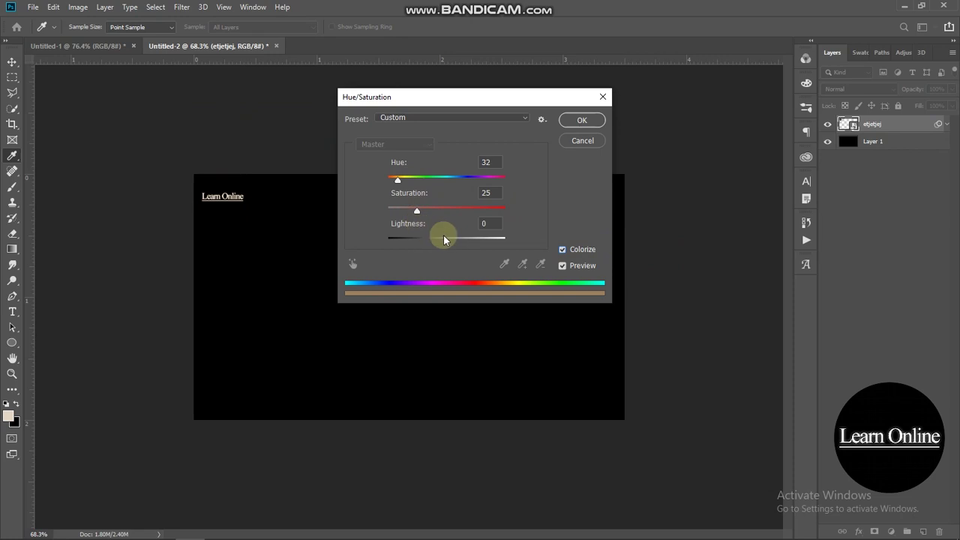
pyautogui.moveTo(452, 244); pyautogui.dragTo(490, 241)
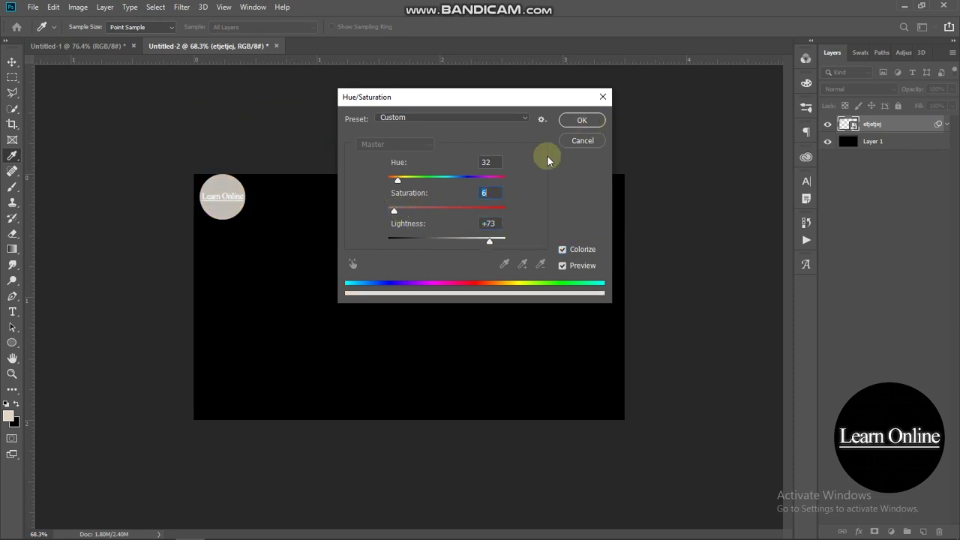
pyautogui.press('Return')
# - Free Transform the logo down to about 5.90% in the corner
pyautogui.hotkey('ctrl', 't')
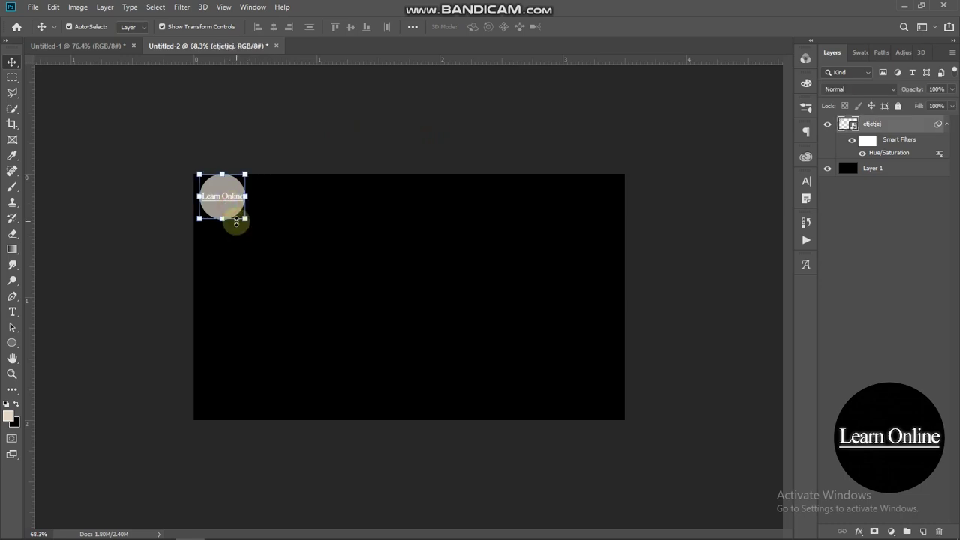
pyautogui.moveTo(246, 217); pyautogui.dragTo(227, 207)
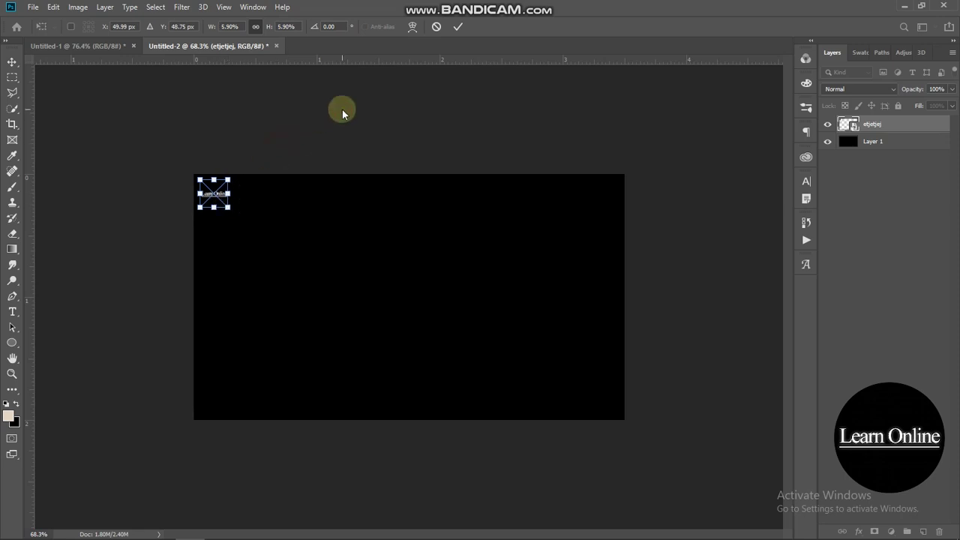
pyautogui.press('Return')
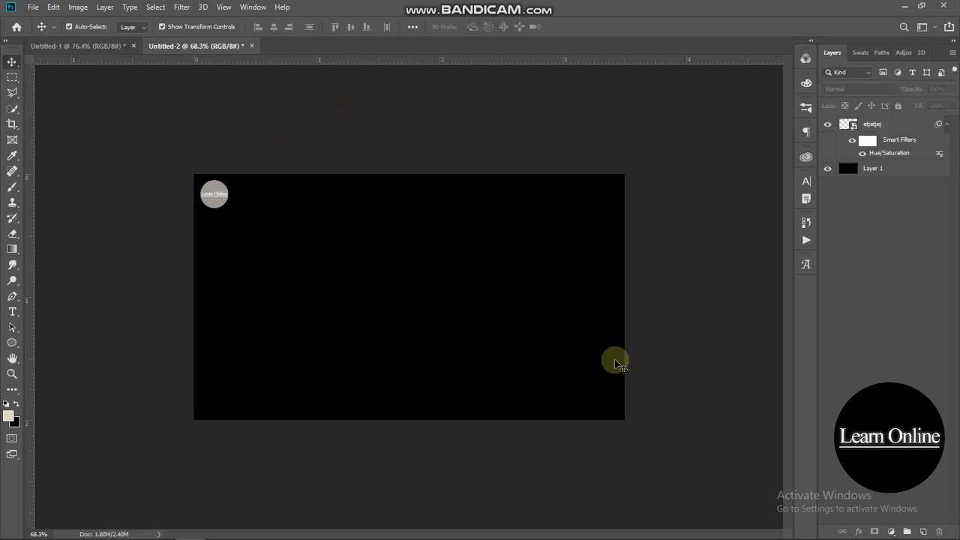
# - Type 'Learn Online' on the card in Century Gothic with tracking 0
pyautogui.click(13, 311)
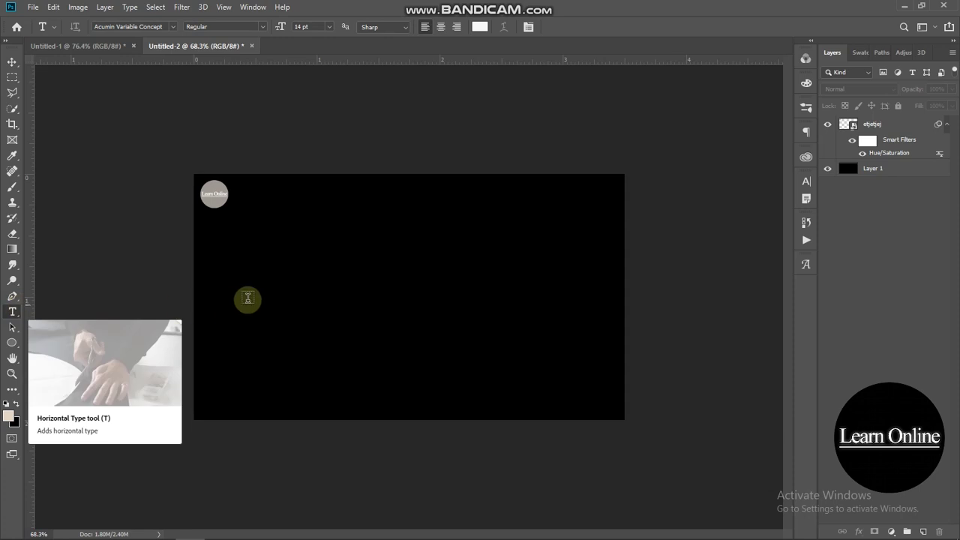
pyautogui.click(264, 289)
pyautogui.write('Le')
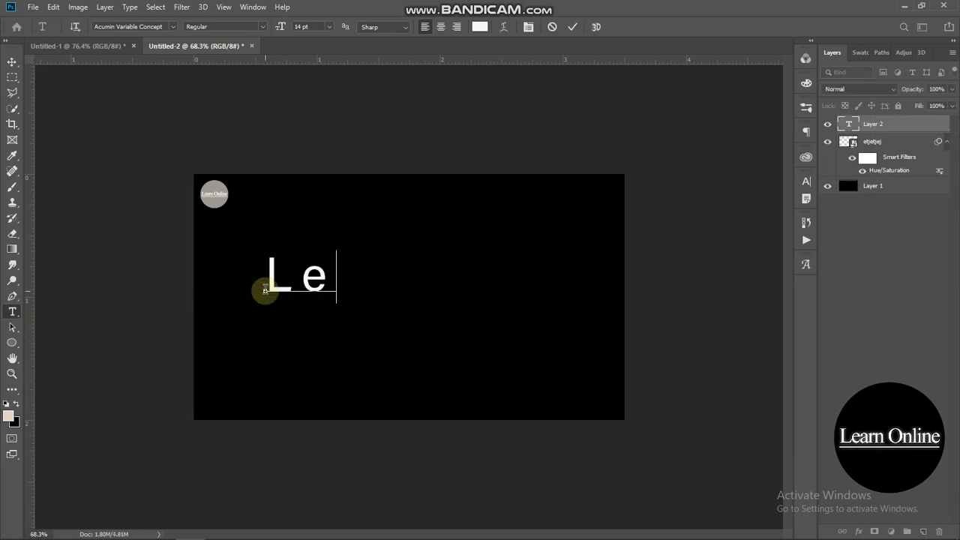
pyautogui.write('arn Onli')
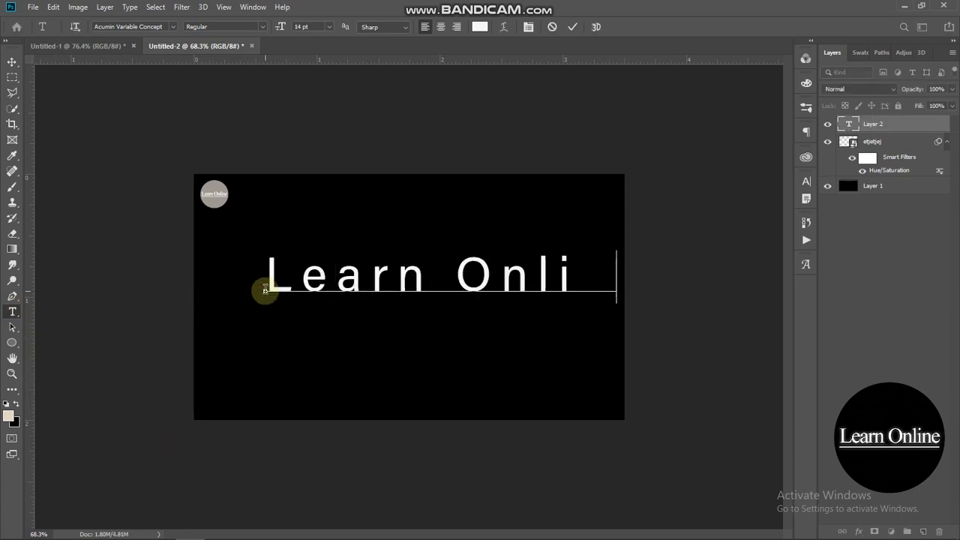
pyautogui.write('ne')
pyautogui.moveTo(275, 270); pyautogui.dragTo(741, 270)
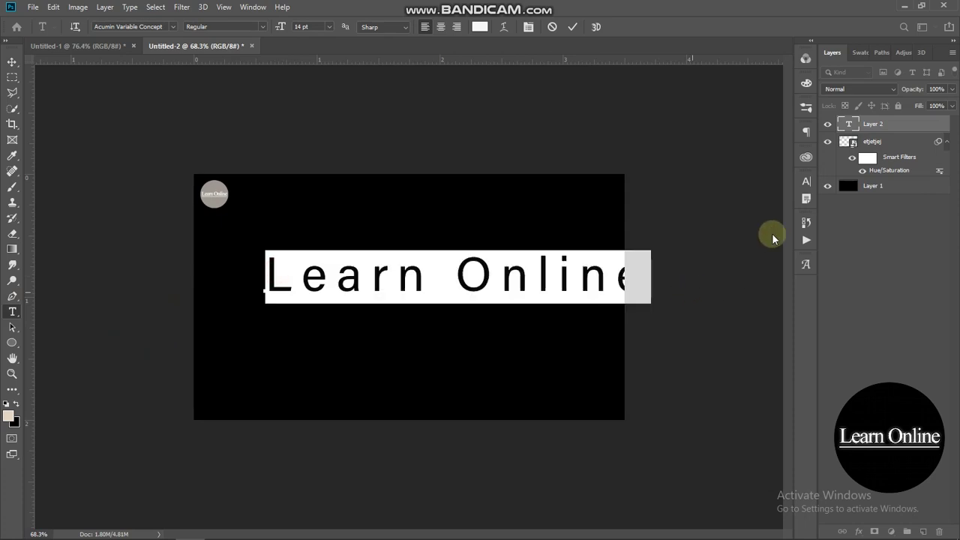
pyautogui.click(804, 186)
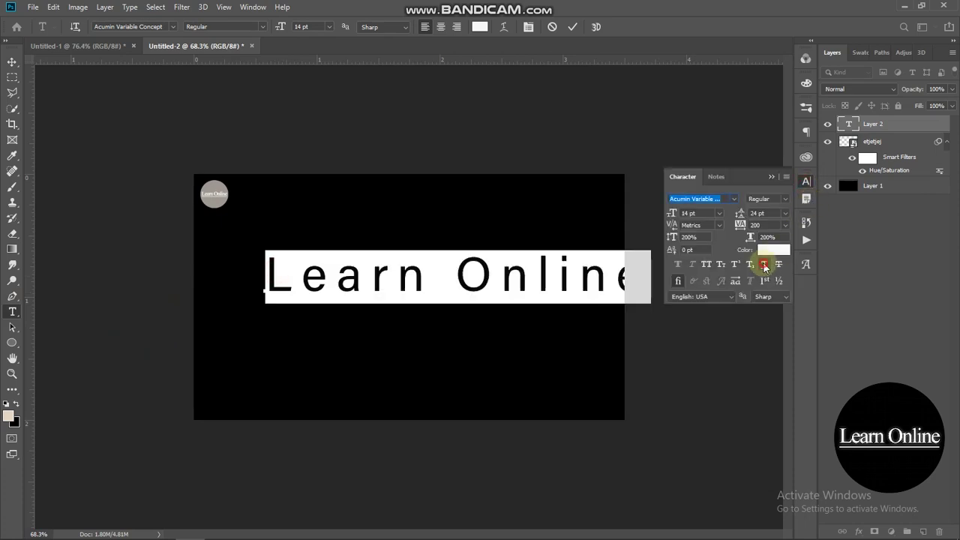
pyautogui.click(735, 201)
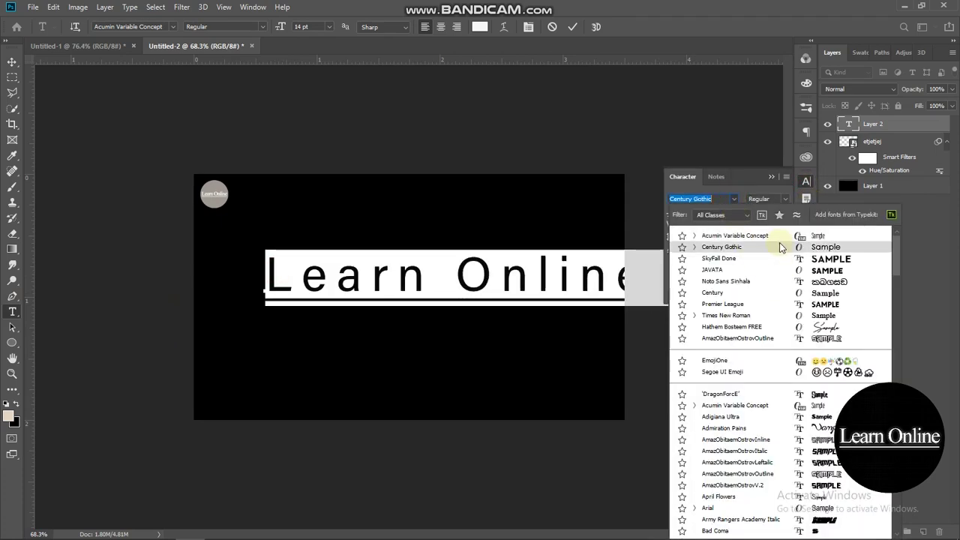
pyautogui.click(780, 247)
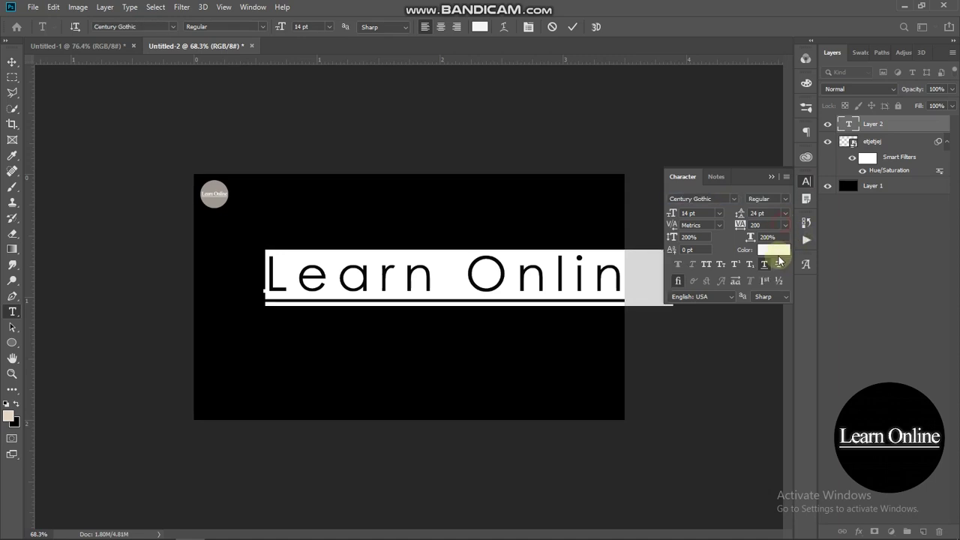
pyautogui.click(784, 225)
pyautogui.click(785, 225)
pyautogui.click(784, 225)
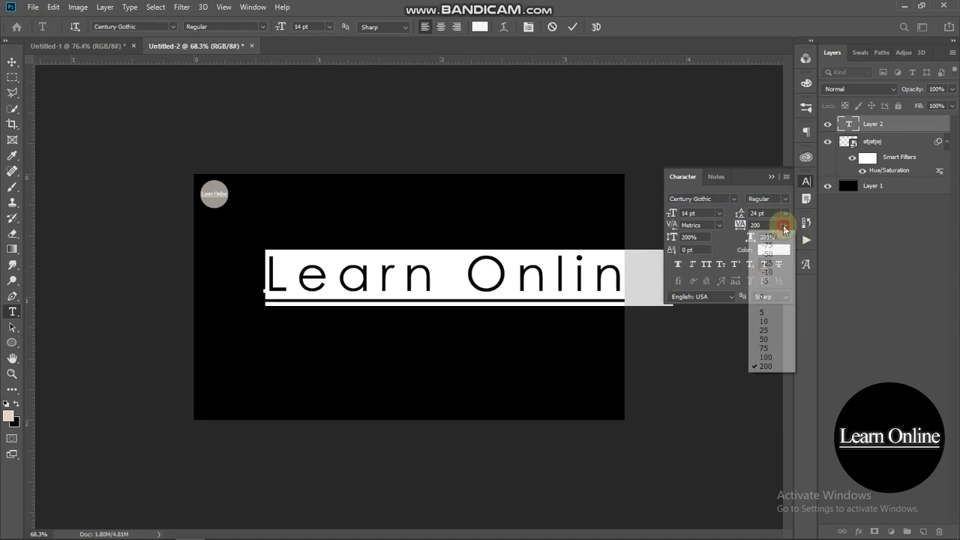
pyautogui.click(767, 297)
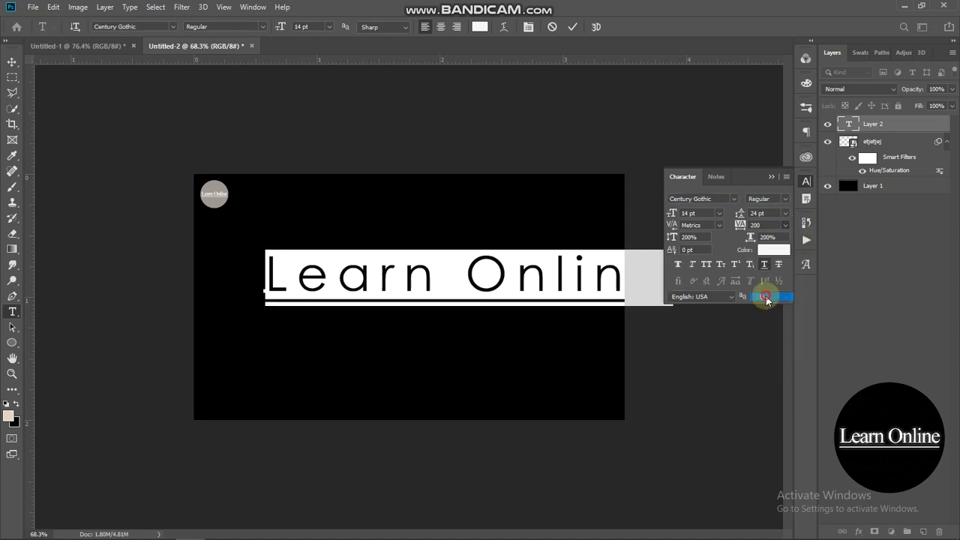
pyautogui.click(772, 177)
pyautogui.click(712, 171)
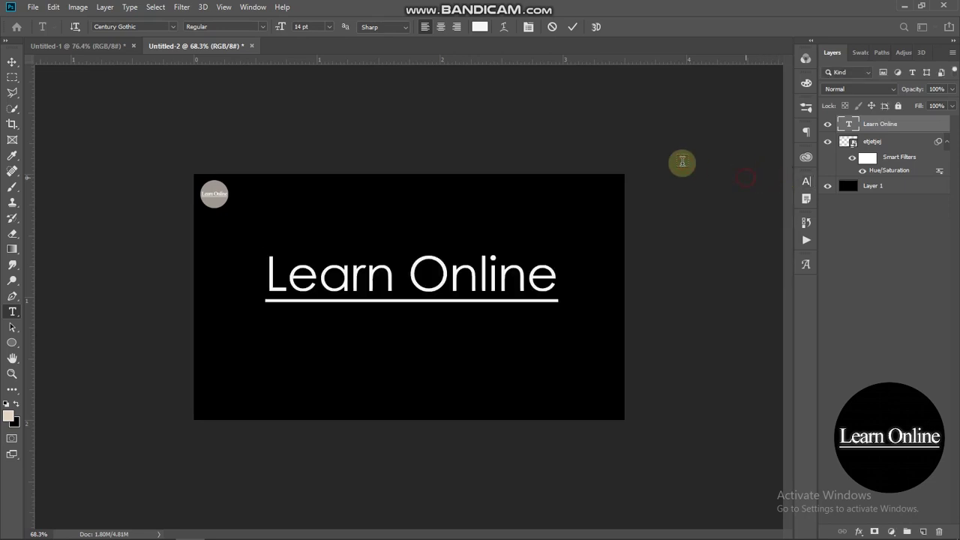
# - Move the Learn Online text up-left and shrink it beneath the logo
pyautogui.click(12, 63)
pyautogui.moveTo(326, 268); pyautogui.dragTo(297, 221)
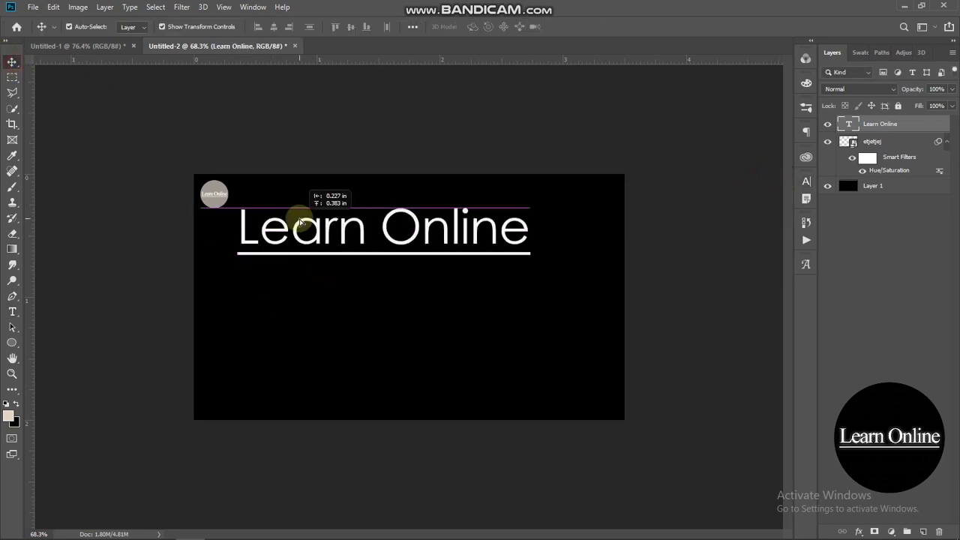
pyautogui.moveTo(529, 229); pyautogui.dragTo(303, 229)
pyautogui.press('Return')
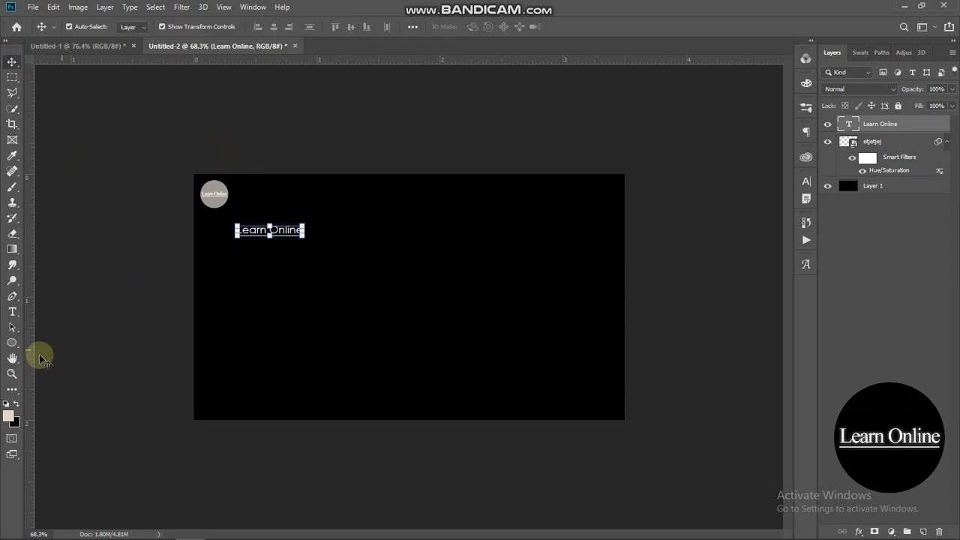
pyautogui.click(13, 310)
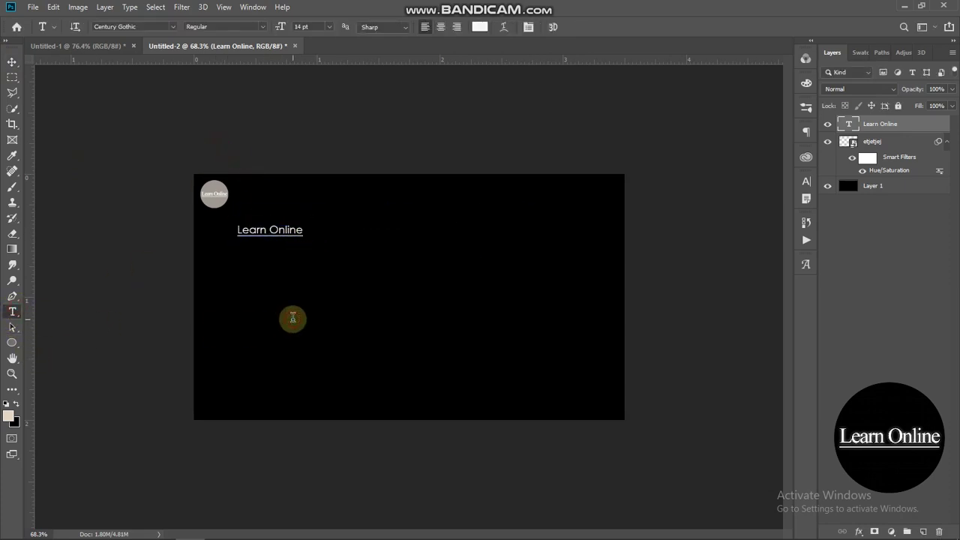
pyautogui.click(292, 318)
pyautogui.write('www.youtube')
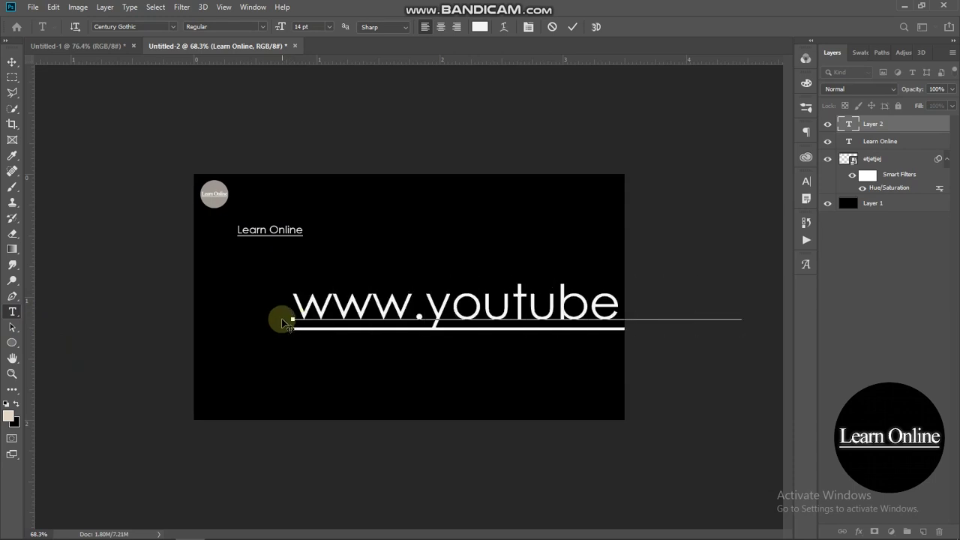
pyautogui.moveTo(293, 318); pyautogui.dragTo(794, 248)
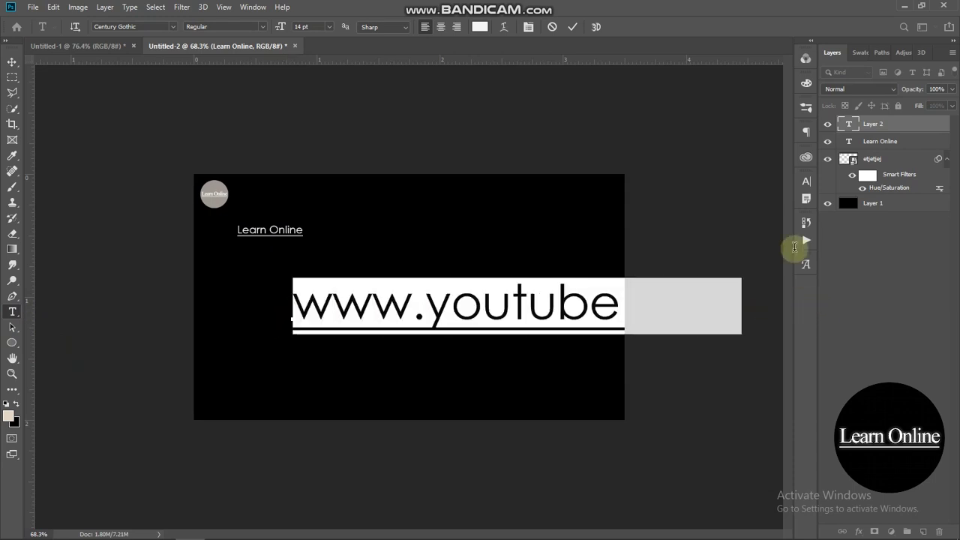
pyautogui.click(807, 184)
pyautogui.click(785, 225)
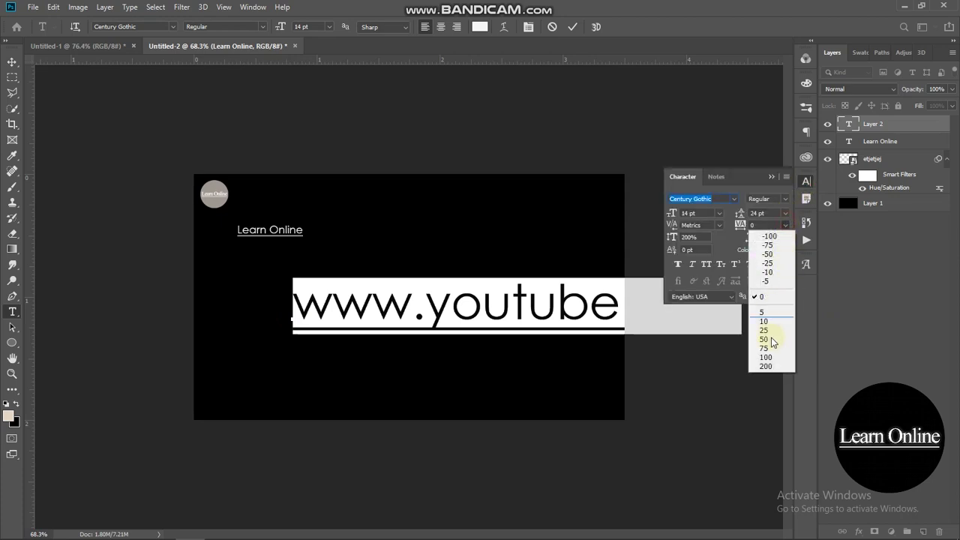
pyautogui.click(767, 367)
# - Set the URL font to Acumin Variable Concept, remove the underline, and shift it left
pyautogui.click(734, 199)
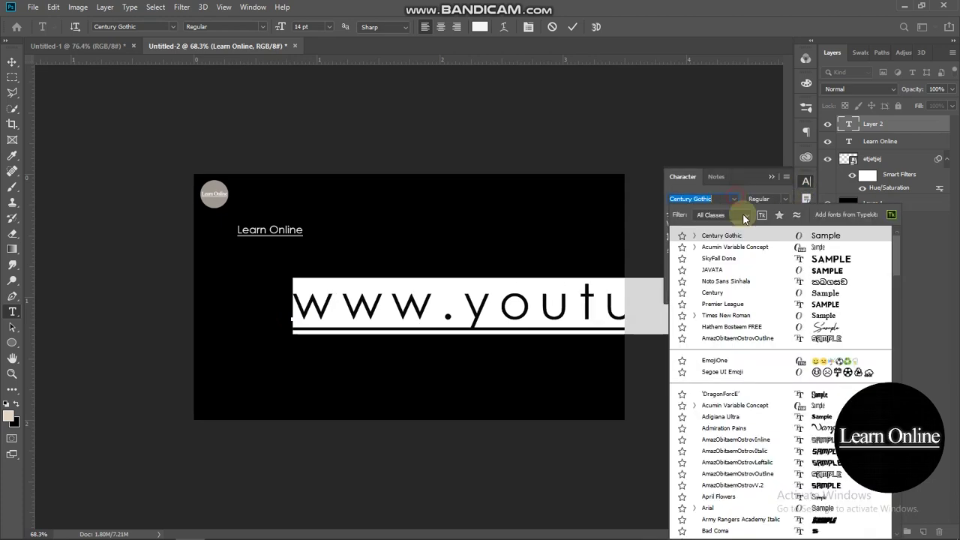
pyautogui.click(743, 247)
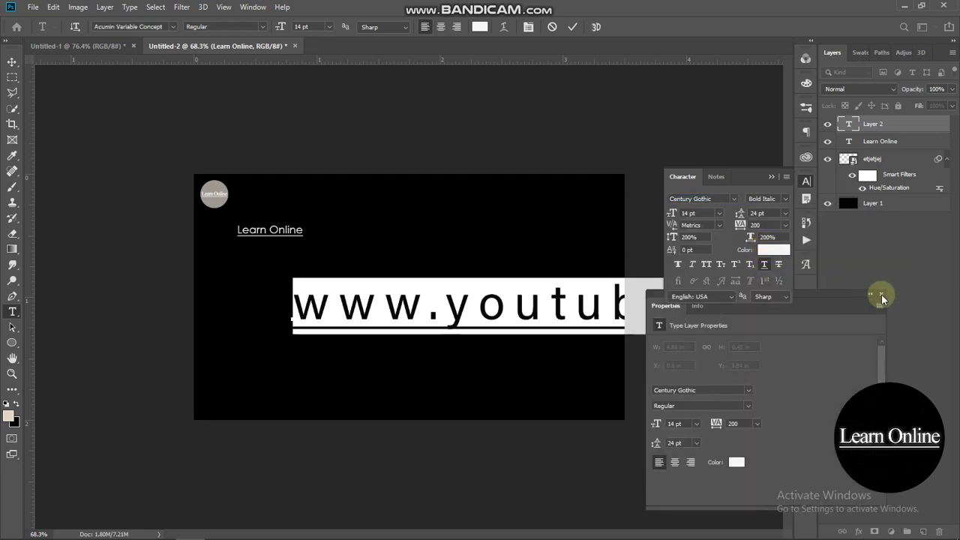
pyautogui.click(764, 264)
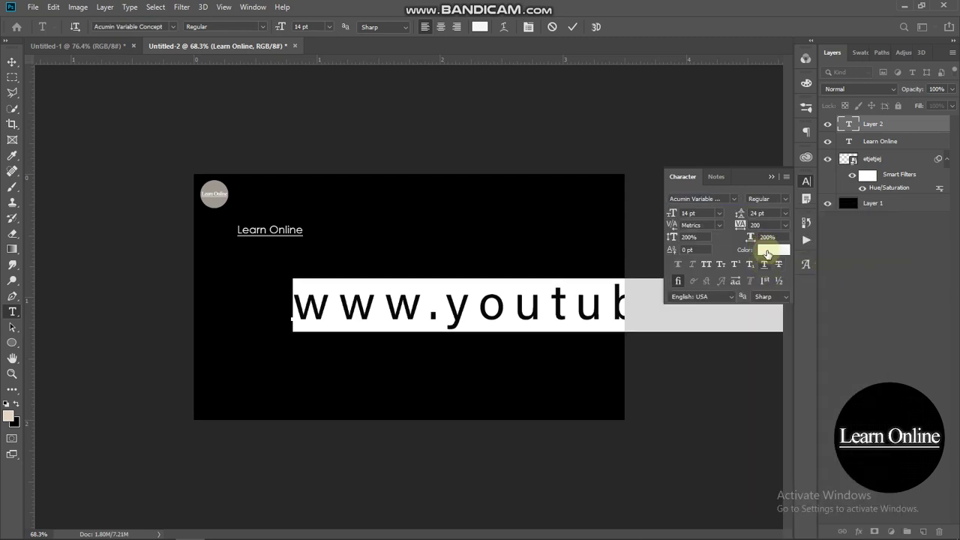
pyautogui.click(770, 177)
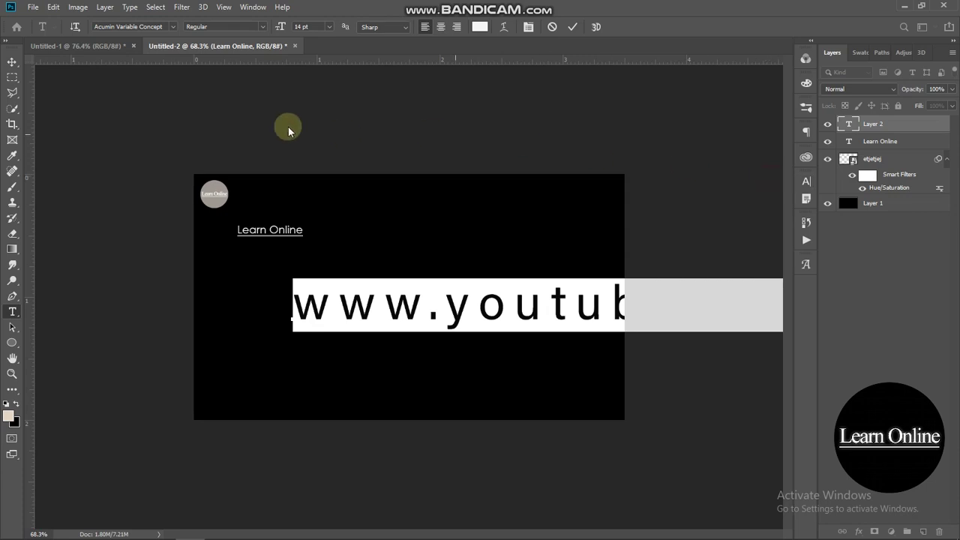
pyautogui.click(10, 60)
pyautogui.moveTo(440, 298); pyautogui.dragTo(374, 298)
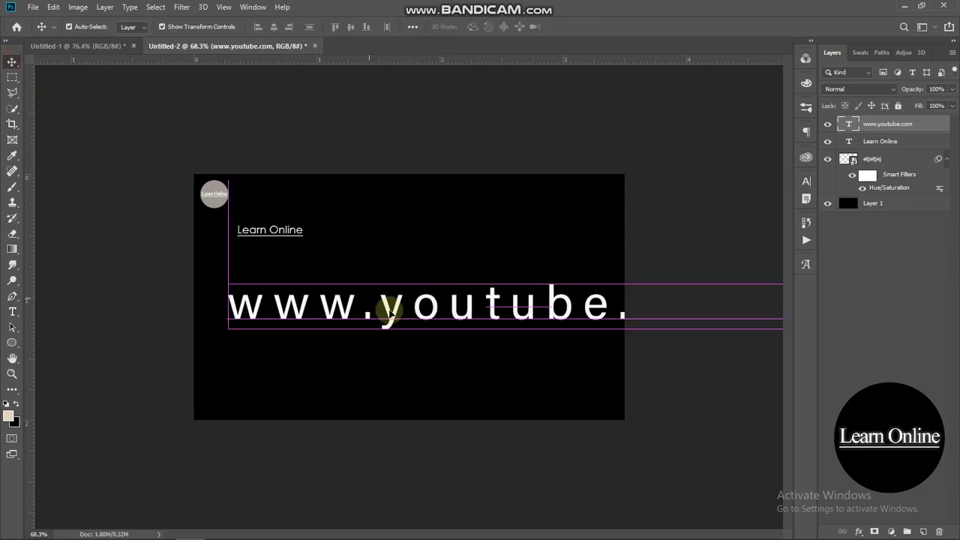
# - Move Learn Online up beside the circle logo
pyautogui.moveTo(606, 311); pyautogui.dragTo(266, 229)
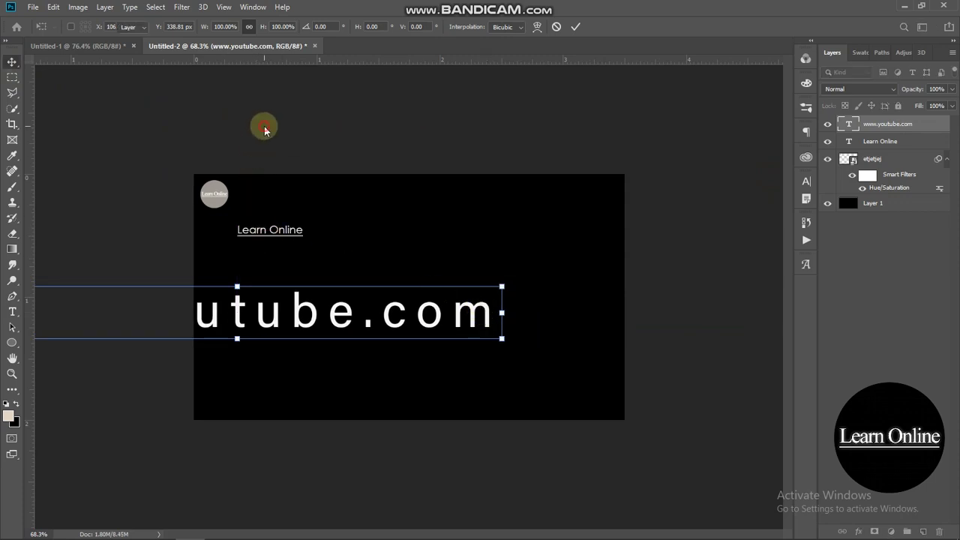
pyautogui.scroll(4, 278, 225)
pyautogui.click(233, 212)
pyautogui.moveTo(232, 212); pyautogui.dragTo(259, 168)
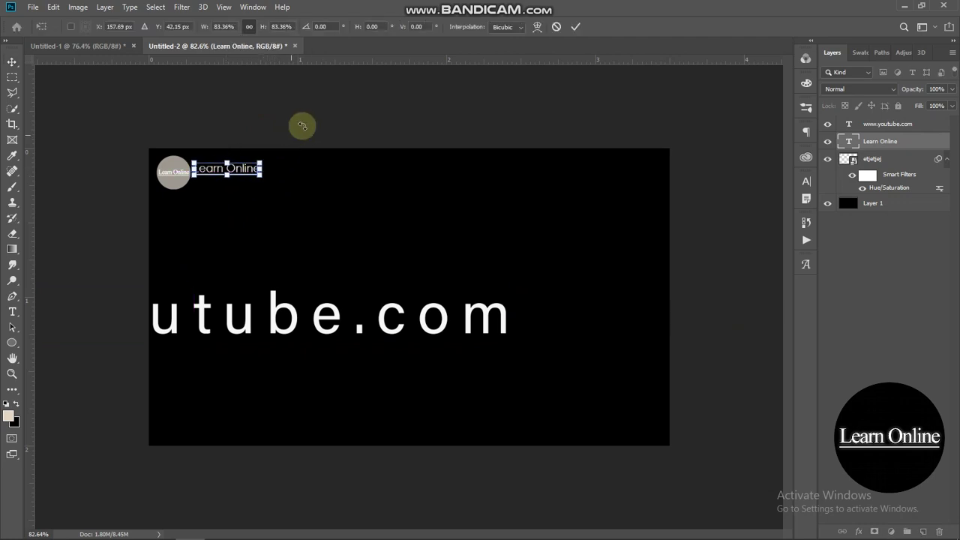
pyautogui.press('Return')
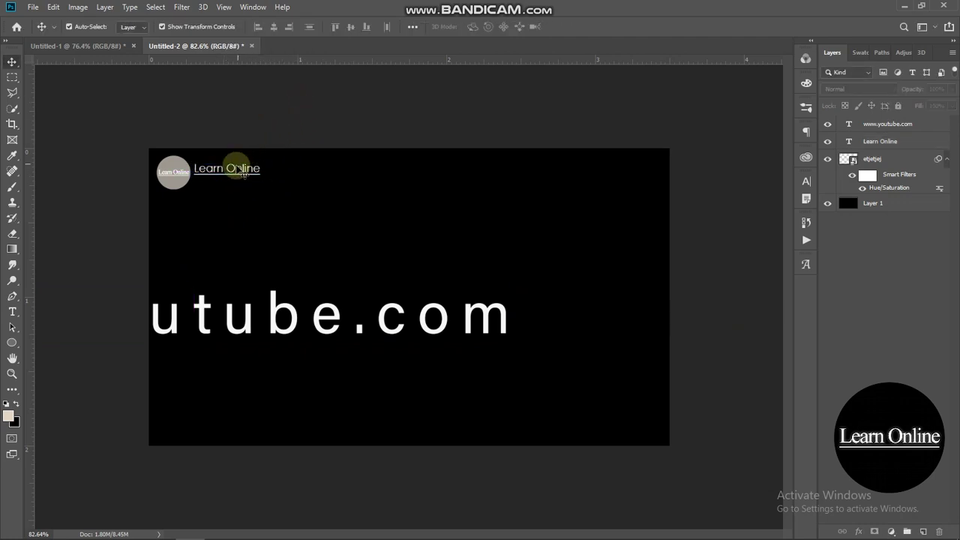
pyautogui.moveTo(200, 317); pyautogui.dragTo(336, 294)
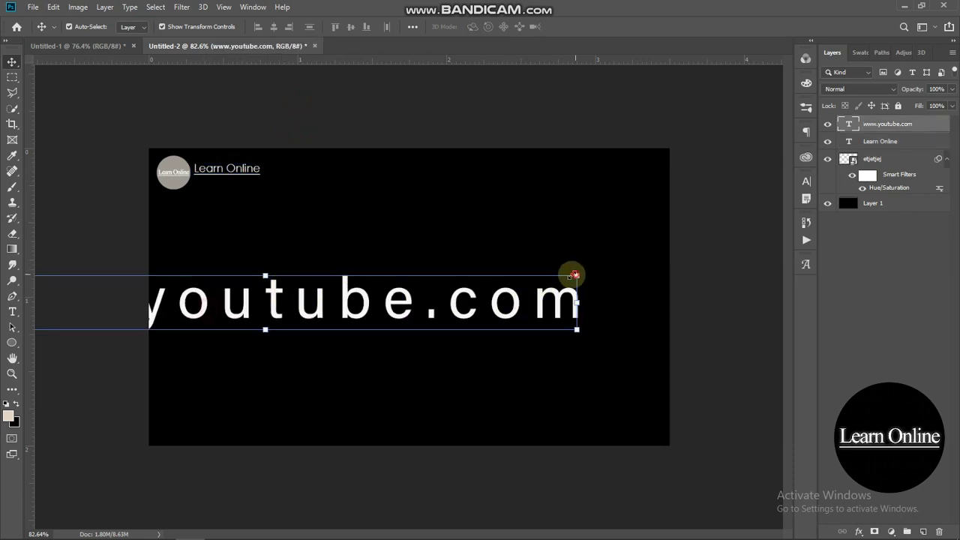
pyautogui.moveTo(574, 275); pyautogui.dragTo(403, 328)
pyautogui.moveTo(215, 349); pyautogui.dragTo(520, 300)
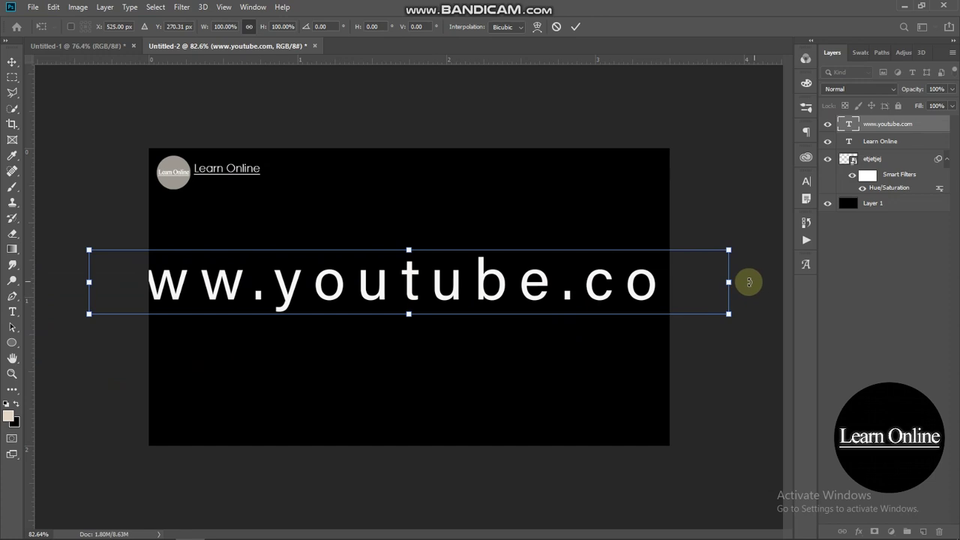
pyautogui.moveTo(715, 283); pyautogui.dragTo(270, 219)
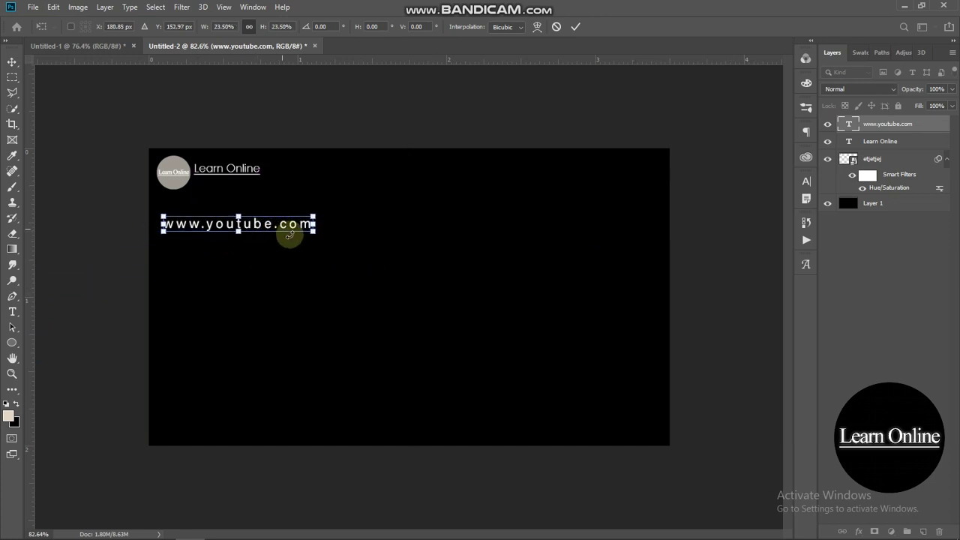
pyautogui.scroll(3, 270, 219)
pyautogui.moveTo(42, 194); pyautogui.dragTo(165, 150)
# - Fit the URL to about 10.32% directly beneath Learn Online and commit
pyautogui.scroll(-3, 120, 167)
pyautogui.scroll(3, 144, 128)
pyautogui.scroll(2, 93, 100)
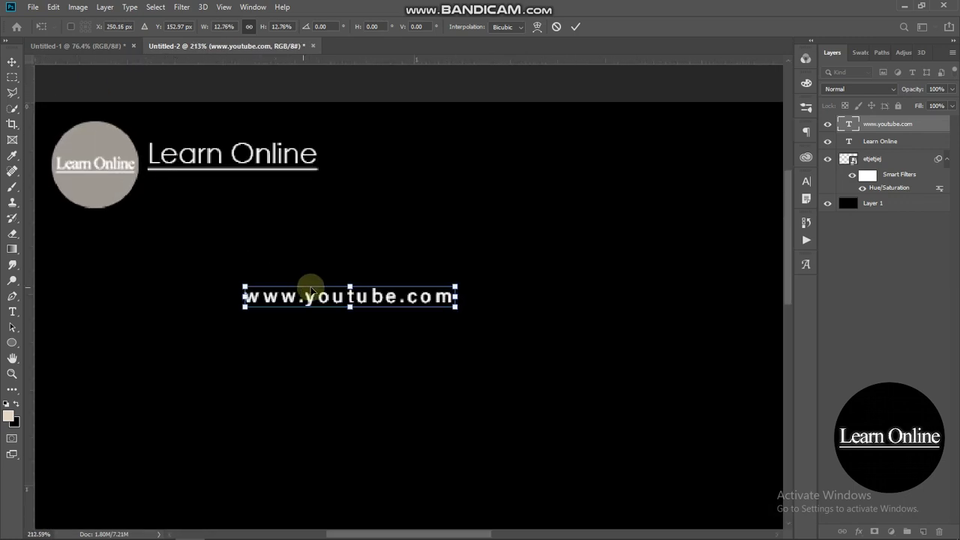
pyautogui.moveTo(307, 293); pyautogui.dragTo(210, 187)
pyautogui.moveTo(358, 186); pyautogui.dragTo(318, 187)
pyautogui.moveTo(253, 190); pyautogui.dragTo(253, 187)
pyautogui.click(576, 26)
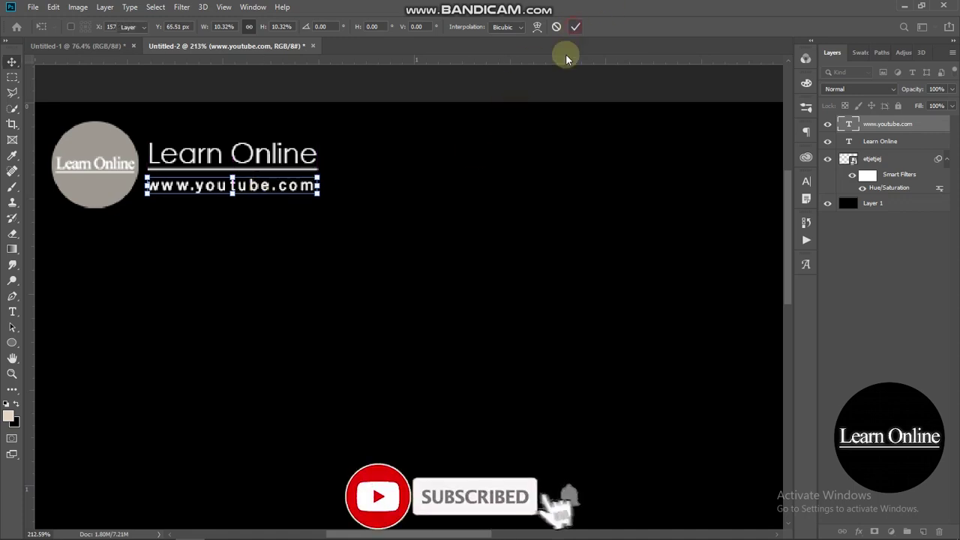
pyautogui.hotkey('ctrl', '0')
pyautogui.click(498, 138)
pyautogui.scroll(-2, 495, 164)
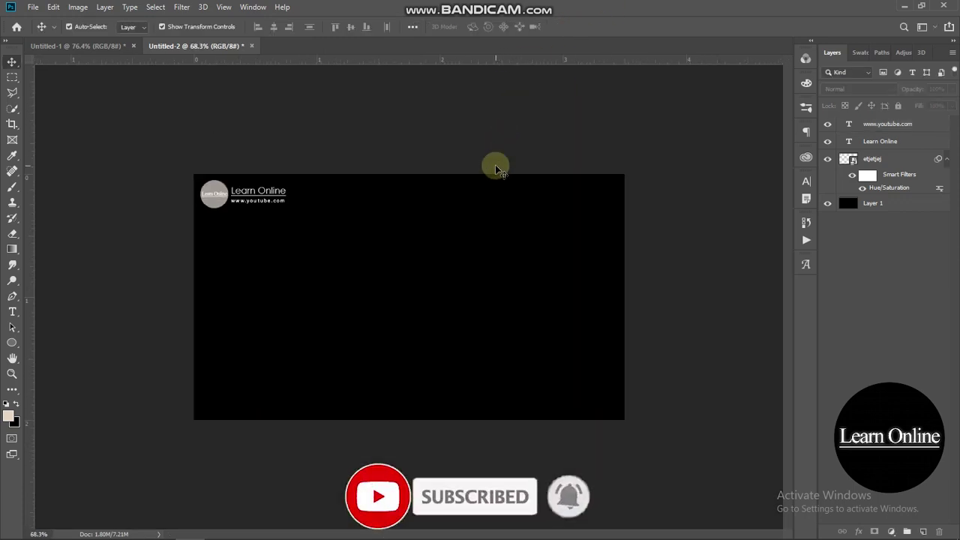
# - Add a new layer and make a triangular Pen selection over the top-right corner
pyautogui.click(924, 532)
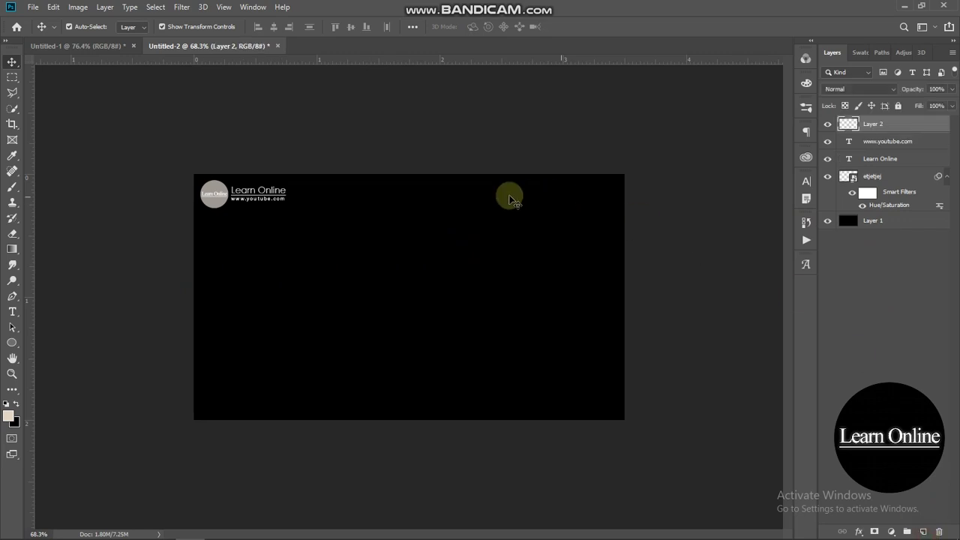
pyautogui.click(12, 297)
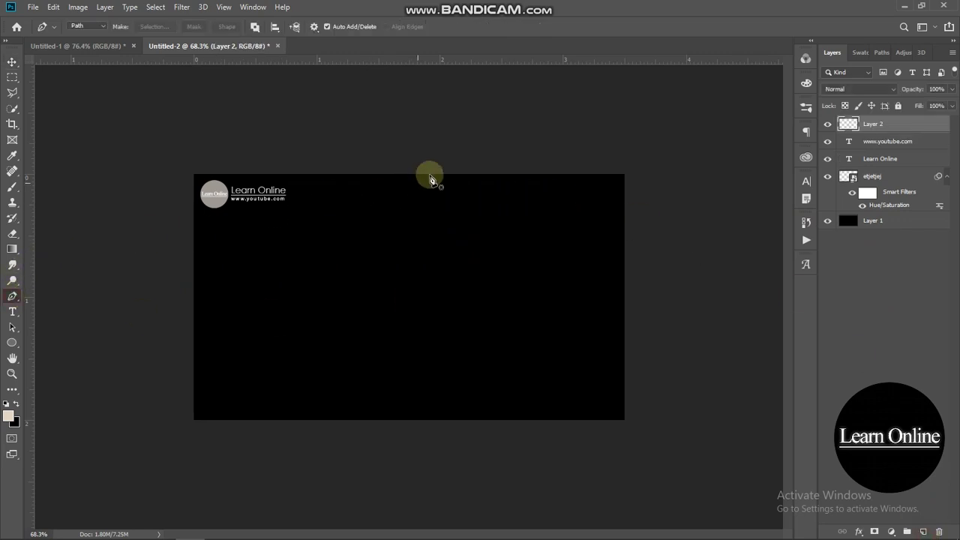
pyautogui.click(435, 166)
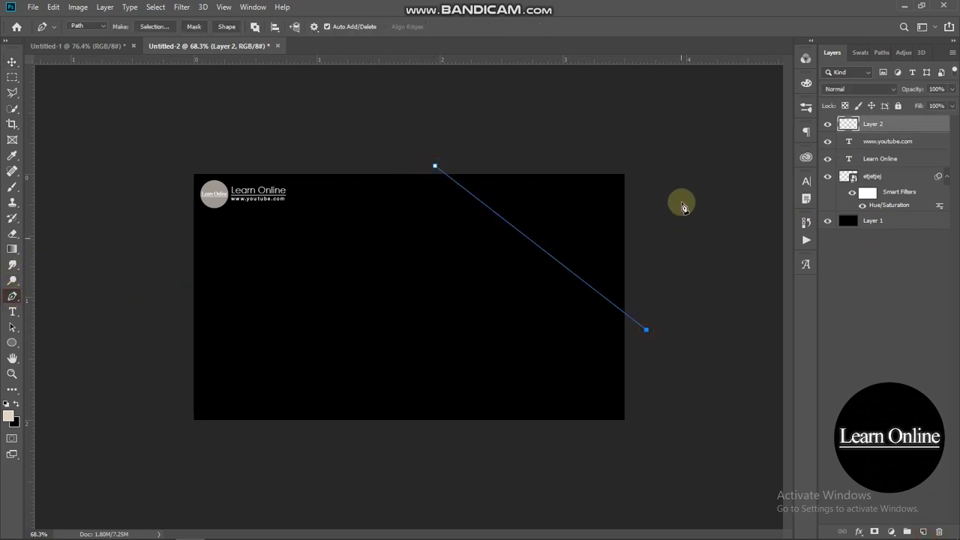
pyautogui.click(627, 135)
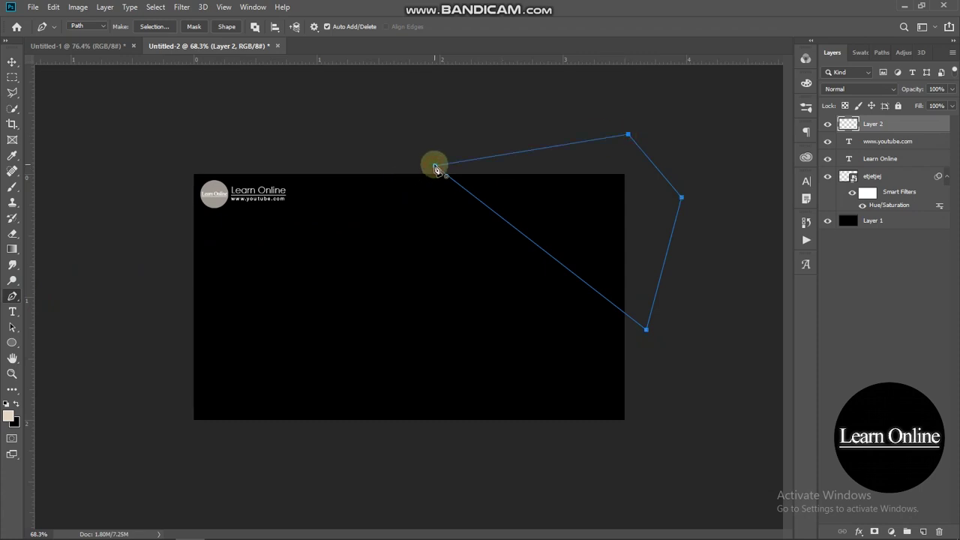
pyautogui.click(435, 167)
pyautogui.hotkey('ctrl', 'Return')
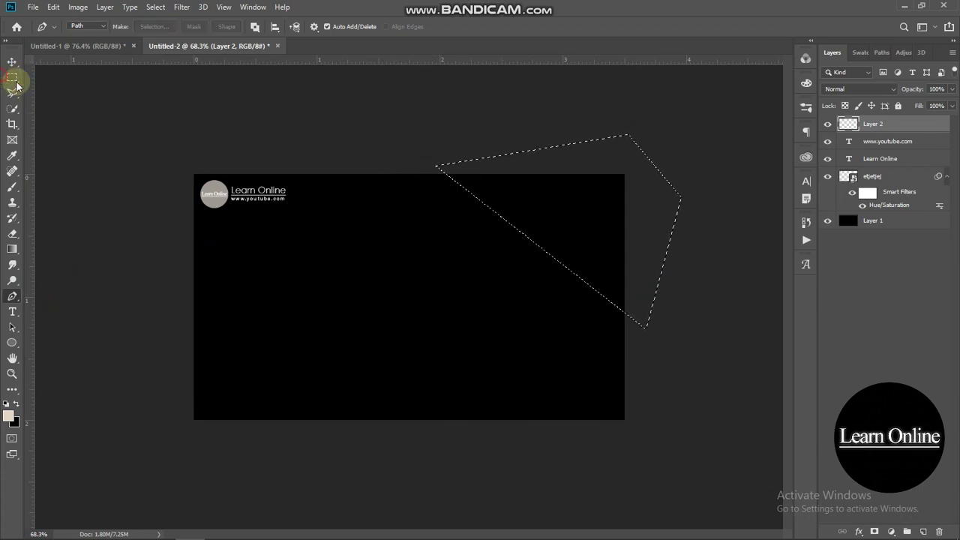
# - Fill the corner selection with pure red and deselect
pyautogui.click(12, 77)
pyautogui.rightClick(528, 203)
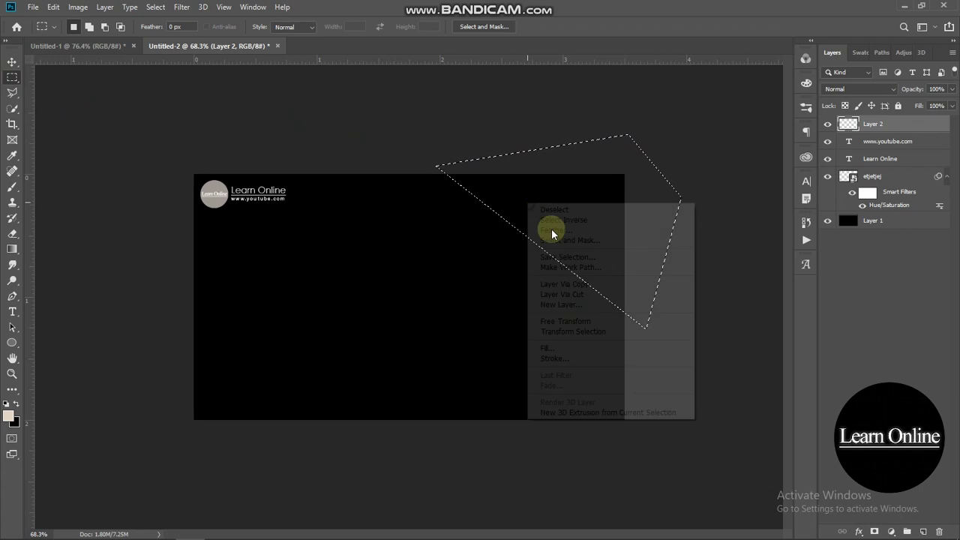
pyautogui.click(559, 349)
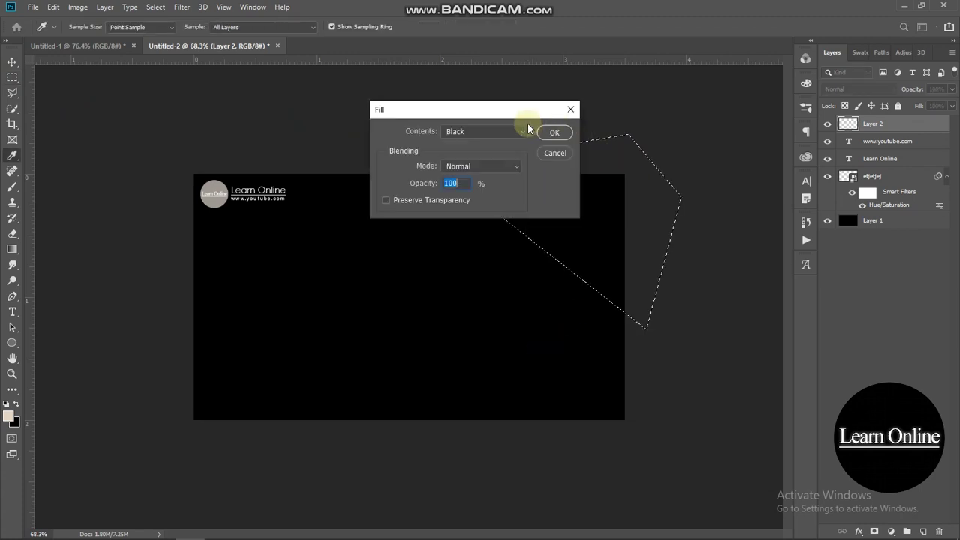
pyautogui.click(514, 134)
pyautogui.click(480, 164)
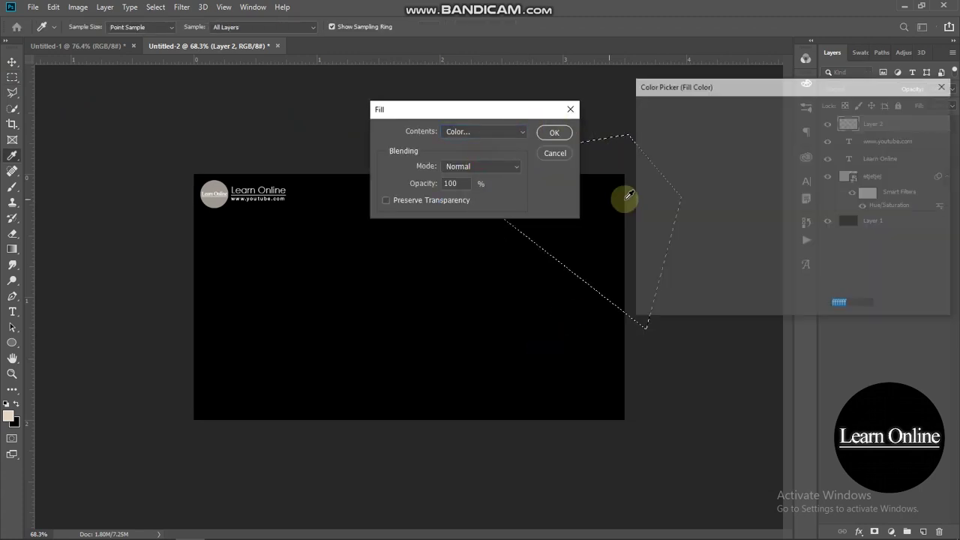
pyautogui.moveTo(739, 160); pyautogui.dragTo(791, 114)
pyautogui.click(906, 107)
pyautogui.click(551, 133)
pyautogui.click(289, 104)
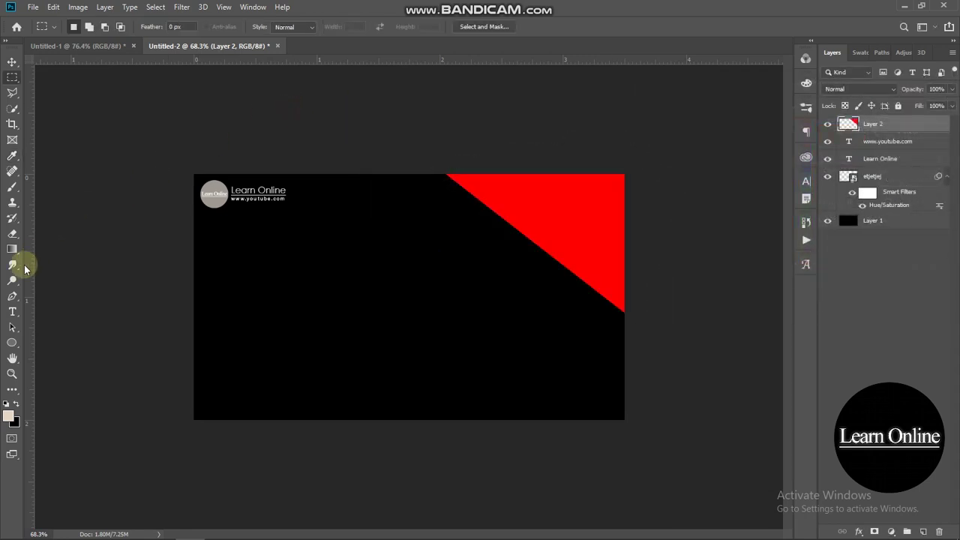
pyautogui.click(12, 297)
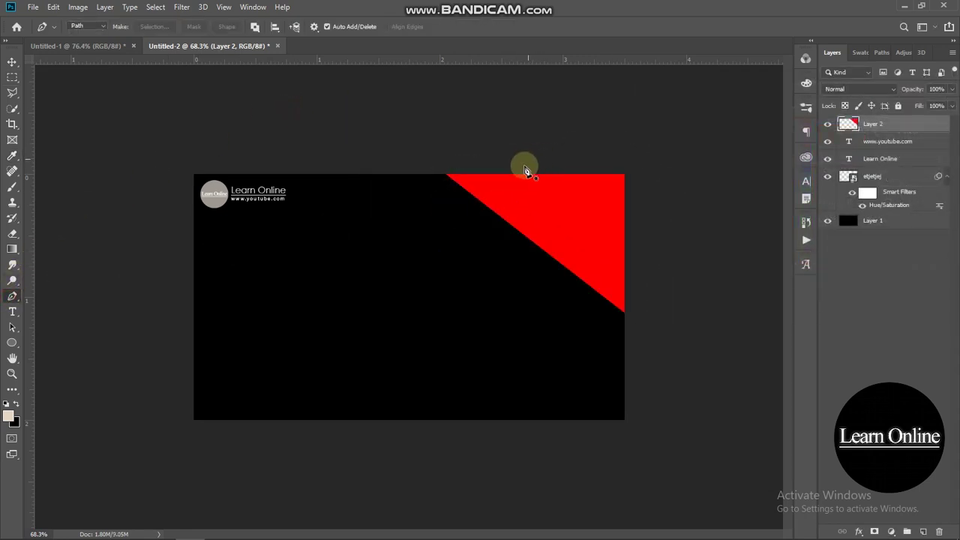
# - Outline a smaller corner triangle inside the red area as a selection
pyautogui.click(523, 163)
pyautogui.click(672, 209)
pyautogui.click(651, 149)
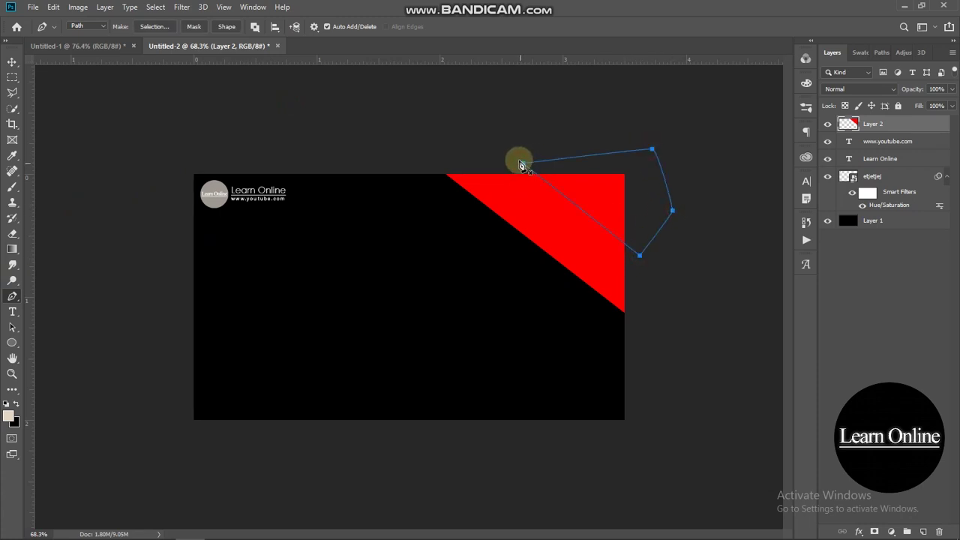
pyautogui.click(12, 77)
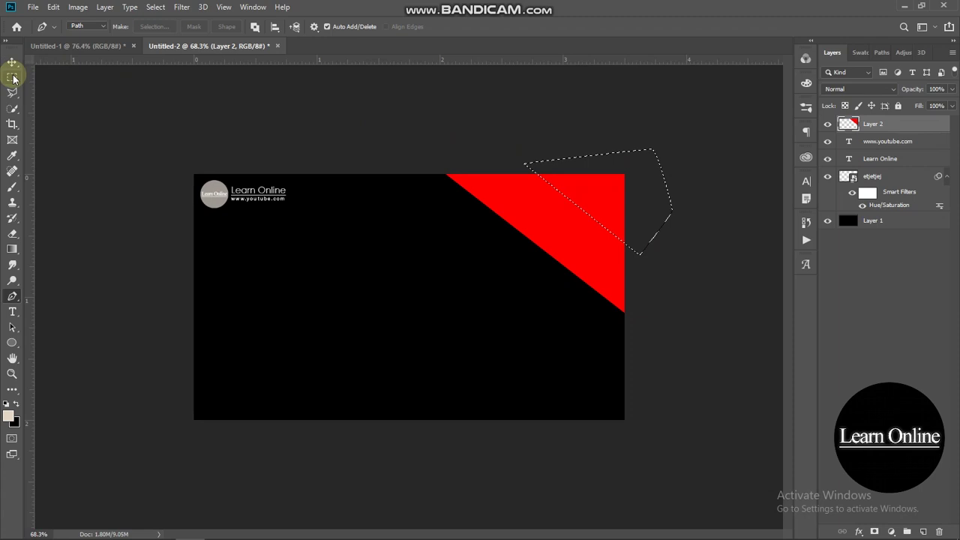
pyautogui.rightClick(608, 198)
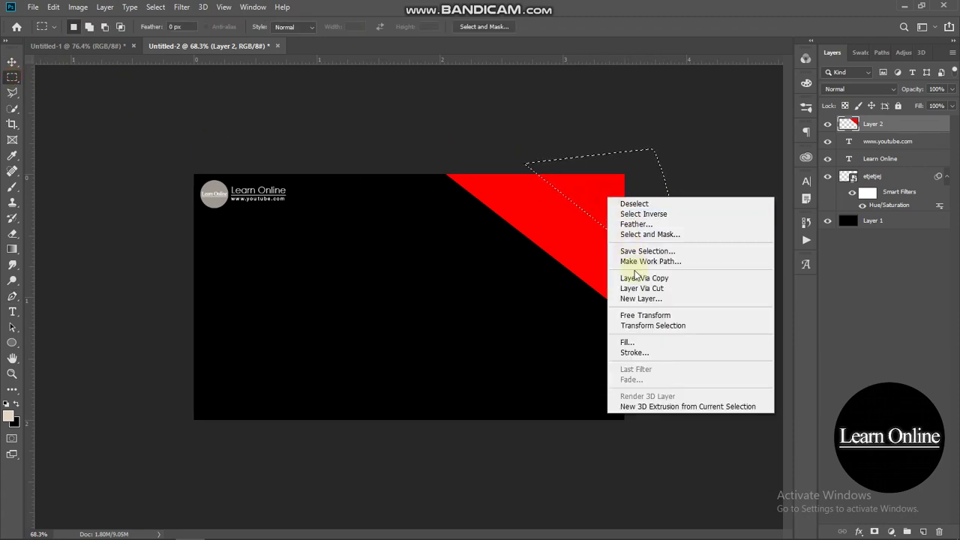
pyautogui.click(631, 342)
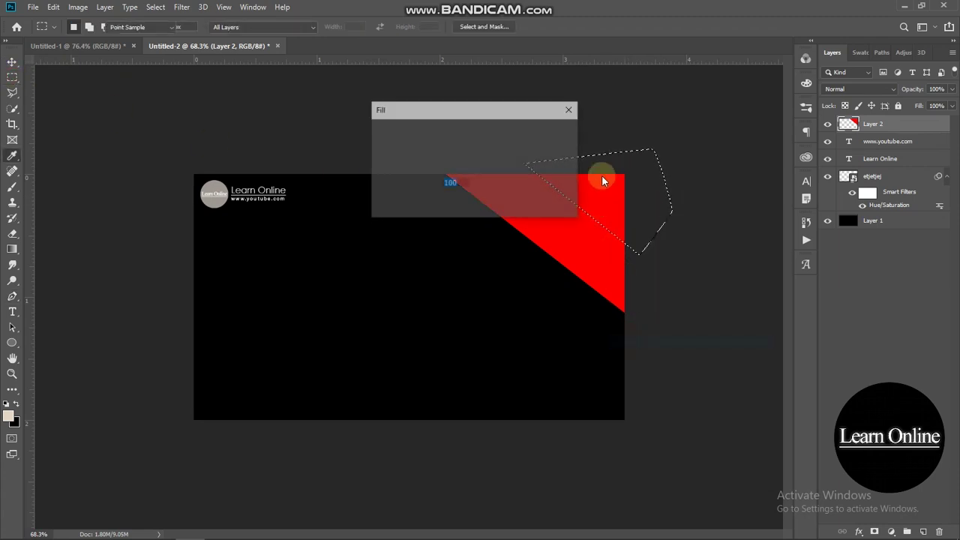
# - Fill that corner with white, leaving a diagonal red band
pyautogui.click(517, 129)
pyautogui.scroll(1, 514, 161)
pyautogui.click(495, 163)
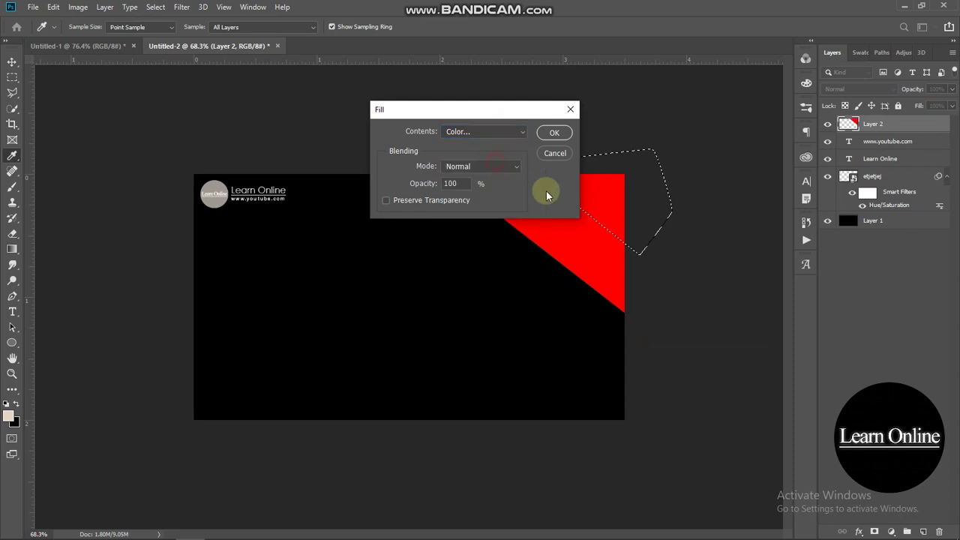
pyautogui.click(912, 109)
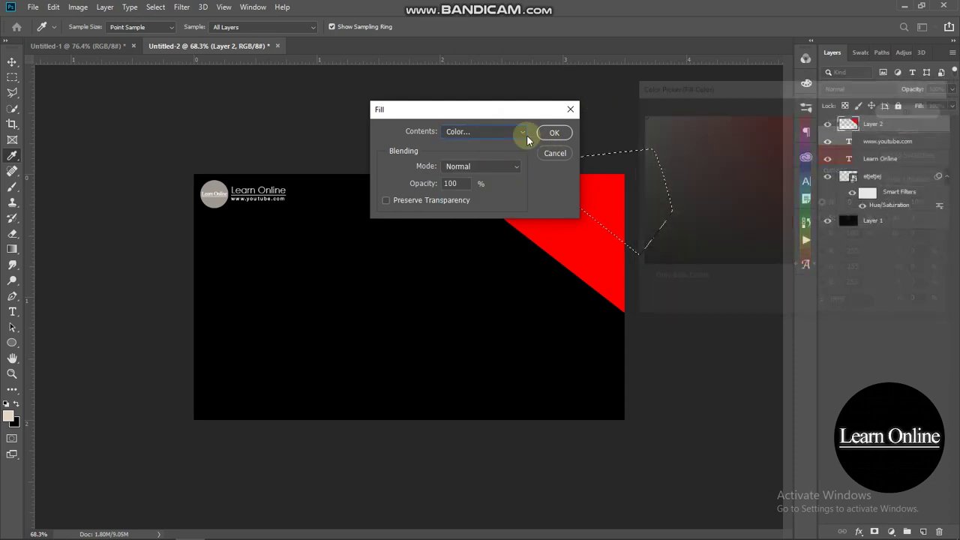
pyautogui.press('Return')
pyautogui.click(750, 121)
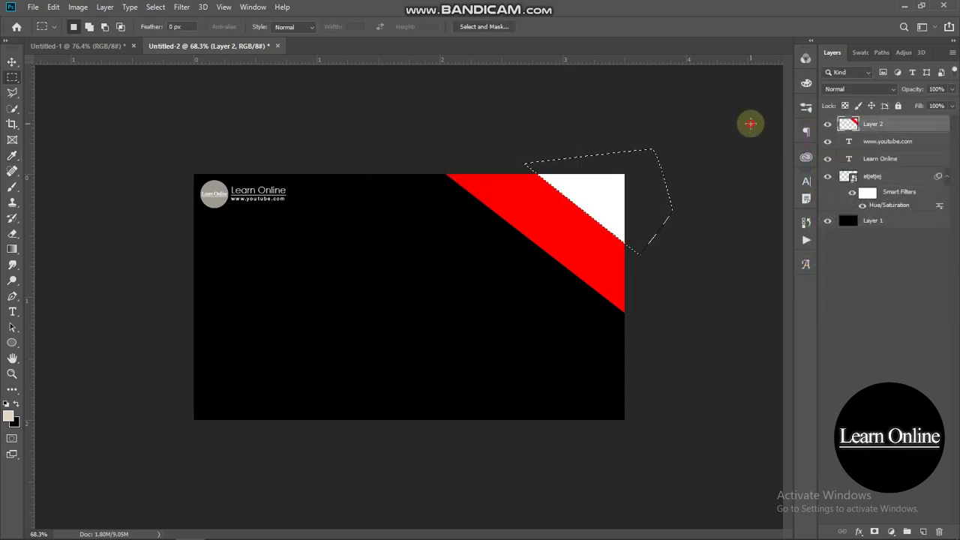
pyautogui.scroll(-1, 255, 245)
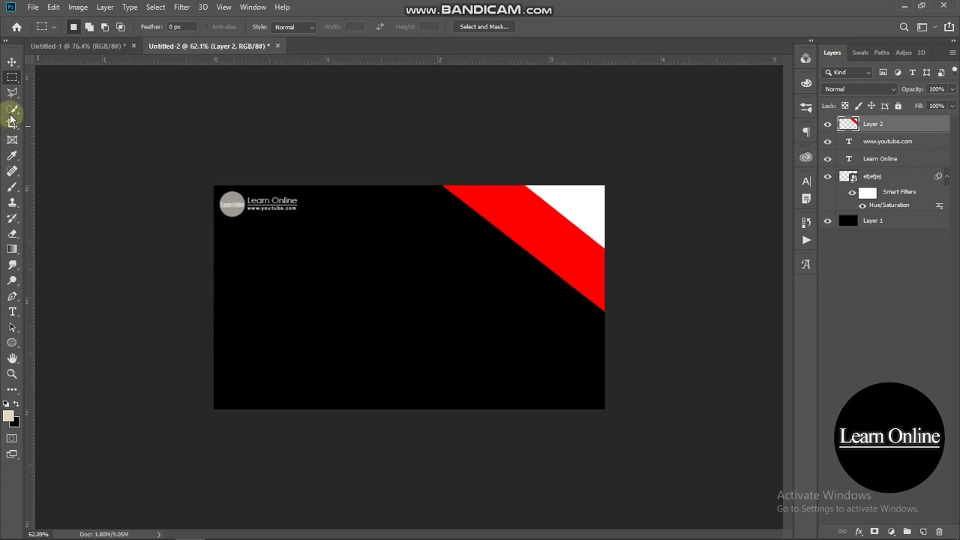
pyautogui.click(13, 61)
# - Open the telephone icon from the Social media Logos folder in Photoshop
pyautogui.click(114, 223)
pyautogui.scroll(1, 115, 225)
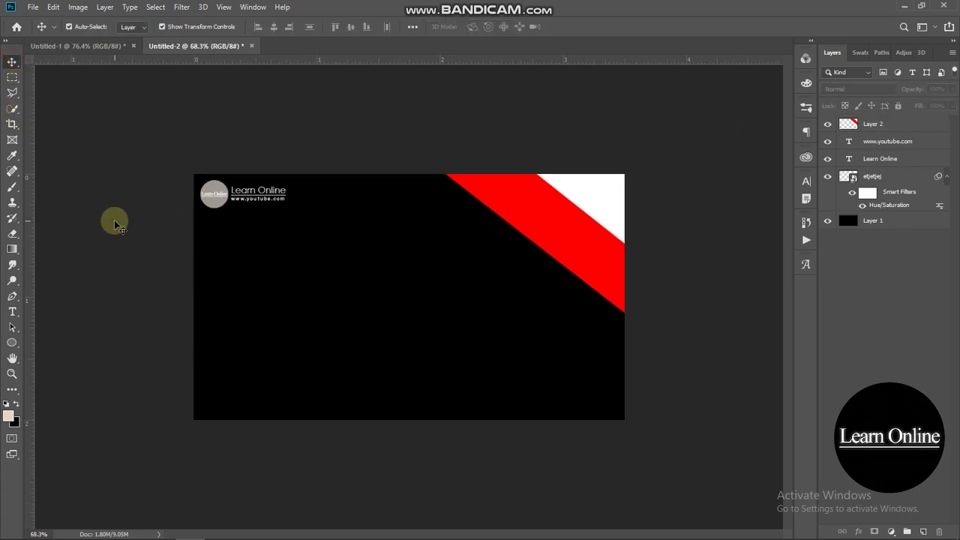
pyautogui.moveTo(130, 528)
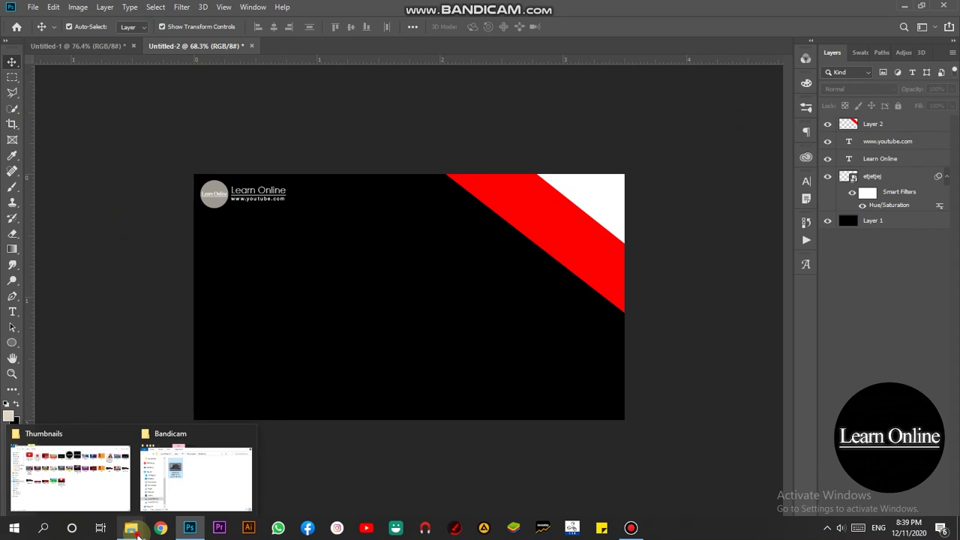
pyautogui.click(105, 487)
pyautogui.click(154, 86)
pyautogui.moveTo(161, 199); pyautogui.dragTo(368, 46)
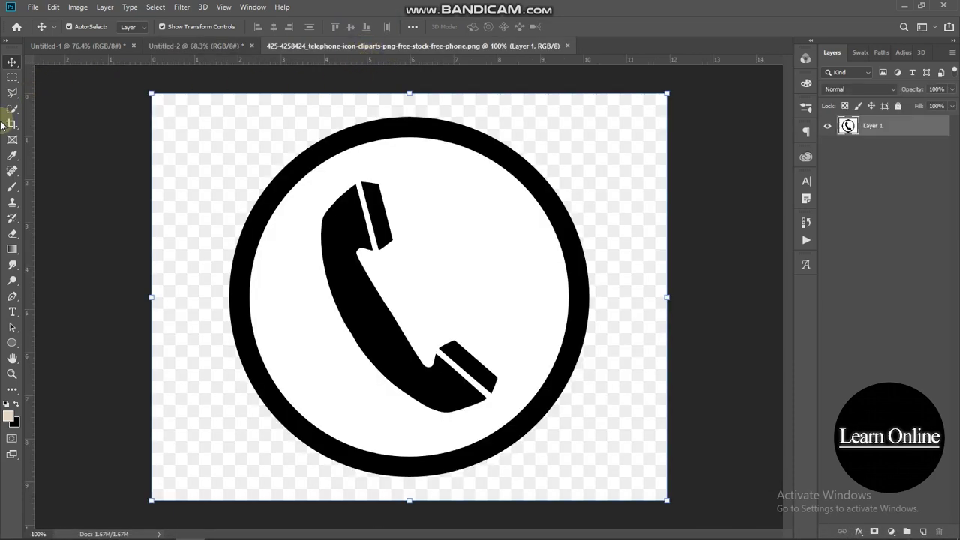
# - Quick-select the black ring and handset and add a layer mask hiding the white
pyautogui.click(12, 110)
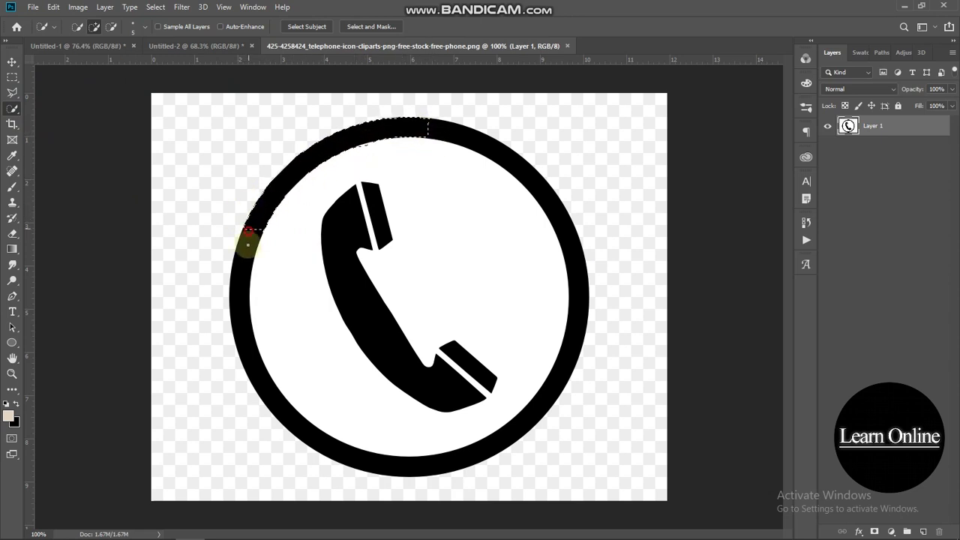
pyautogui.moveTo(246, 323); pyautogui.dragTo(253, 365)
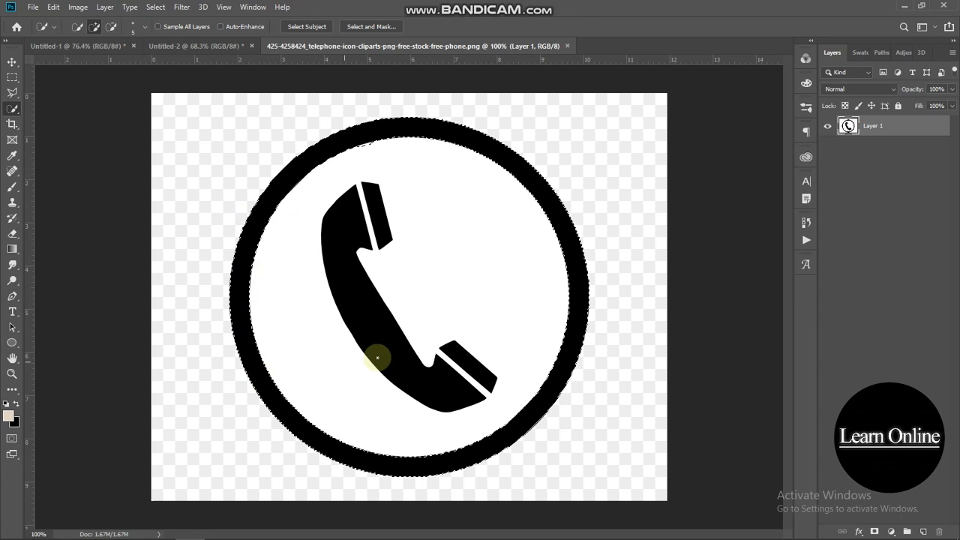
pyautogui.click(350, 270)
pyautogui.moveTo(371, 315); pyautogui.dragTo(375, 240)
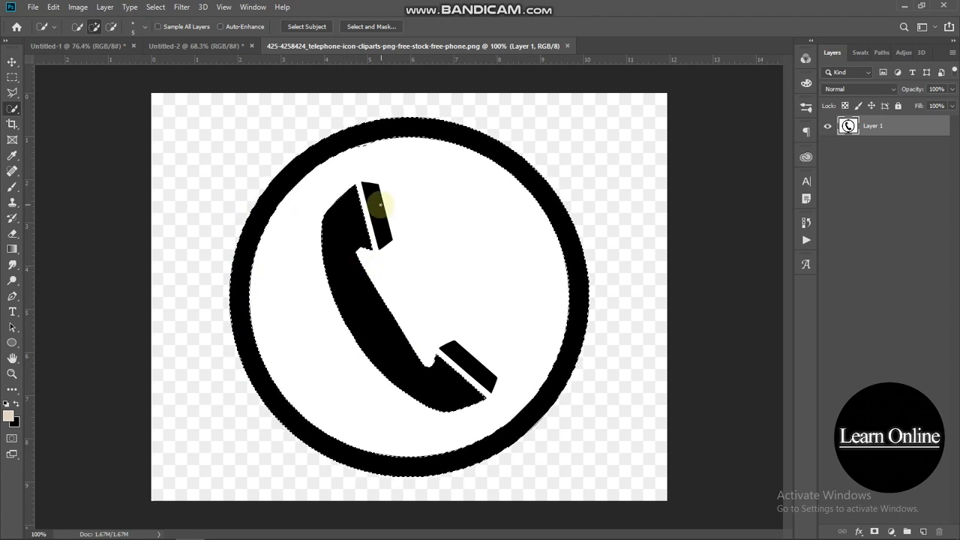
pyautogui.click(454, 361)
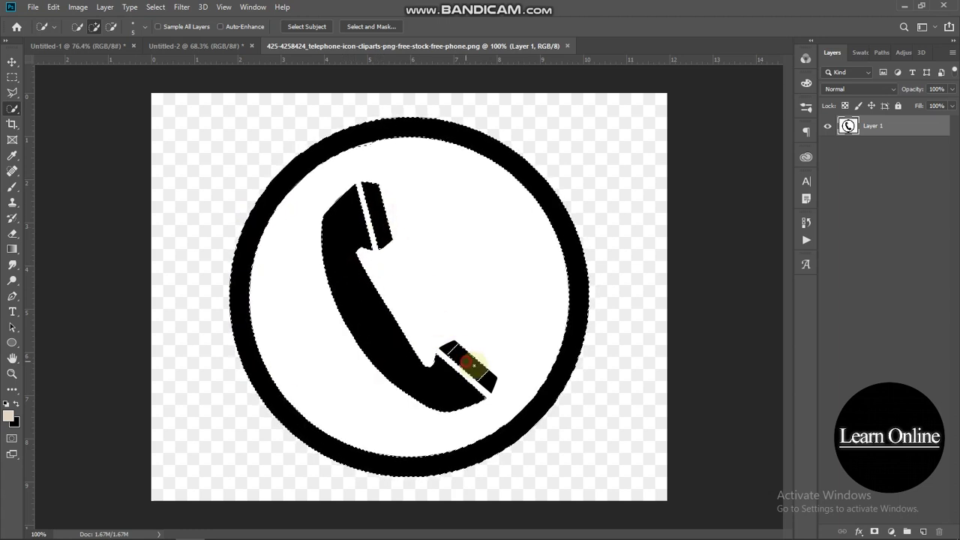
pyautogui.click(875, 532)
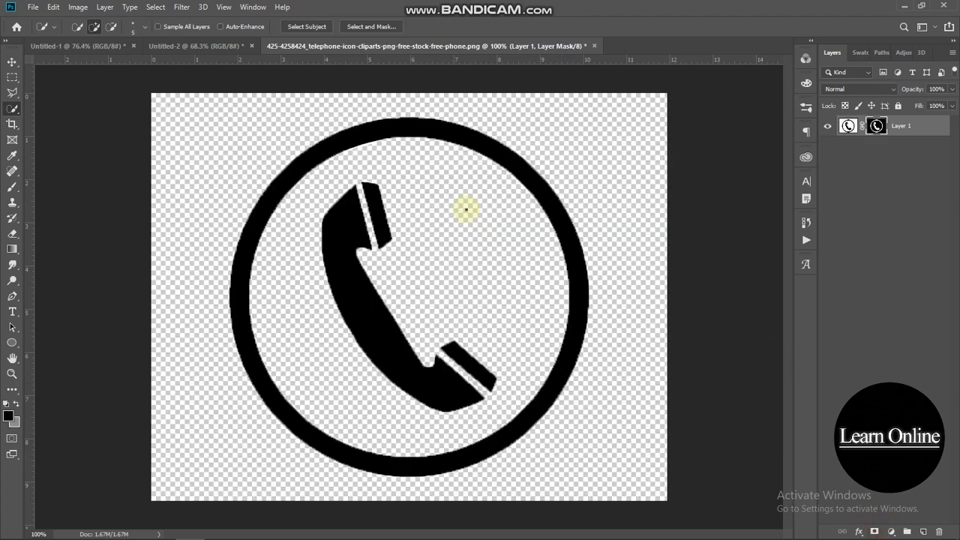
# - Move the masked phone icon onto the card and scale it to about 78%
pyautogui.click(12, 62)
pyautogui.moveTo(356, 311); pyautogui.dragTo(343, 275)
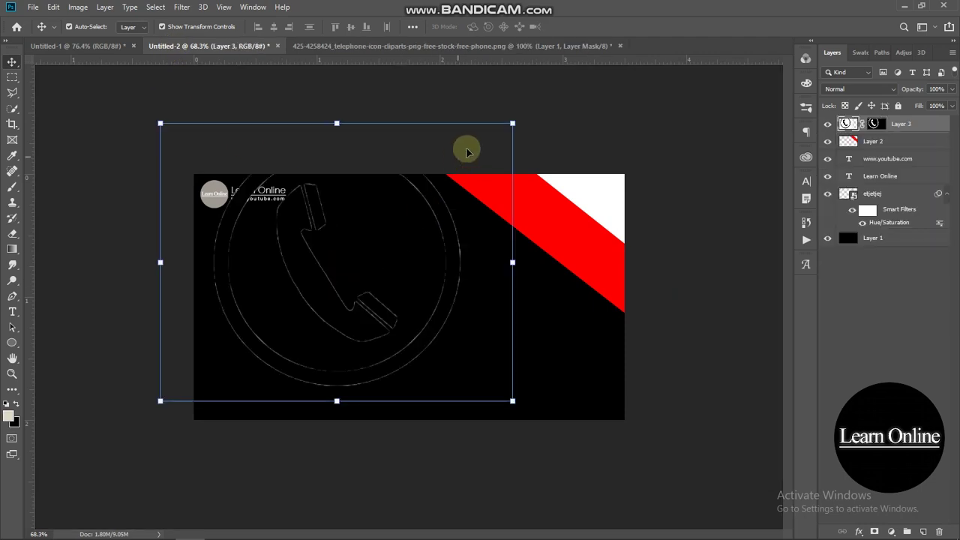
pyautogui.moveTo(505, 131); pyautogui.dragTo(438, 194)
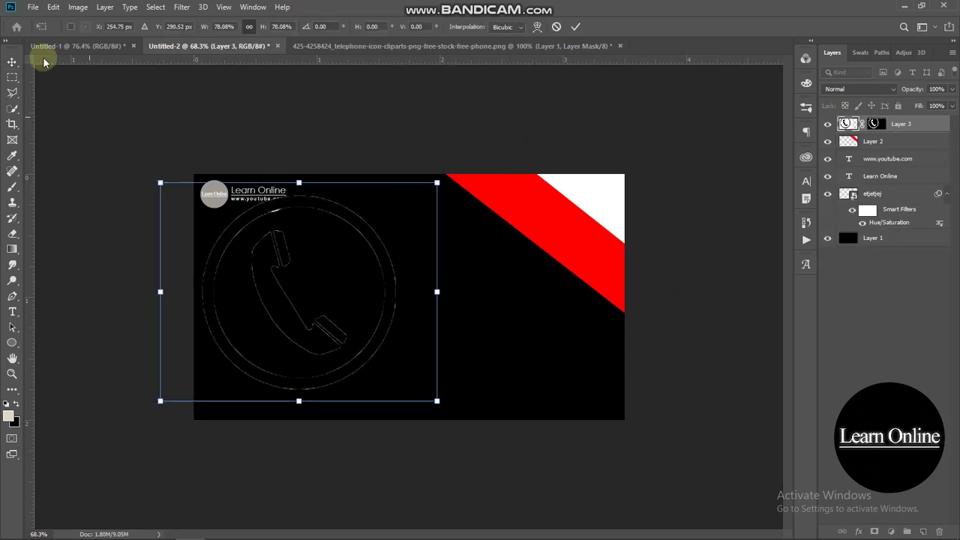
pyautogui.click(71, 69)
# - Turn the phone icon white with Hue/Saturation Lightness +100
pyautogui.click(78, 7)
pyautogui.moveTo(109, 41)
pyautogui.click(222, 101)
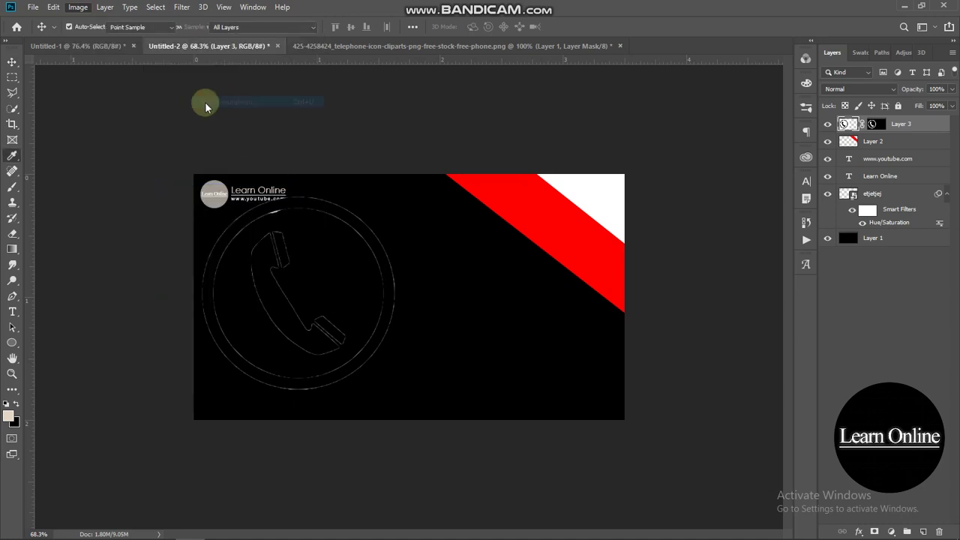
pyautogui.moveTo(768, 271); pyautogui.dragTo(818, 244)
pyautogui.click(814, 267)
pyautogui.click(871, 148)
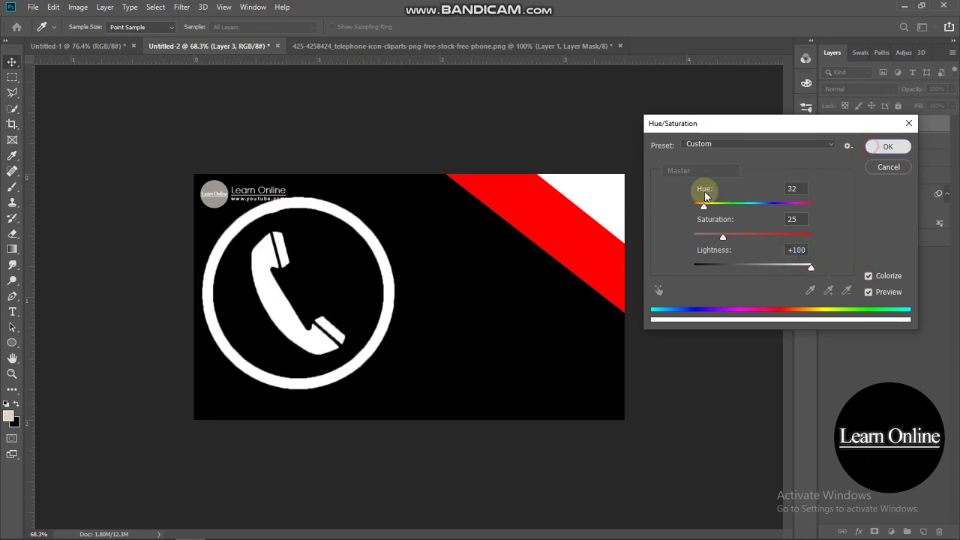
# - Shrink the phone icon and place it in the card's lower-left area
pyautogui.click(358, 257)
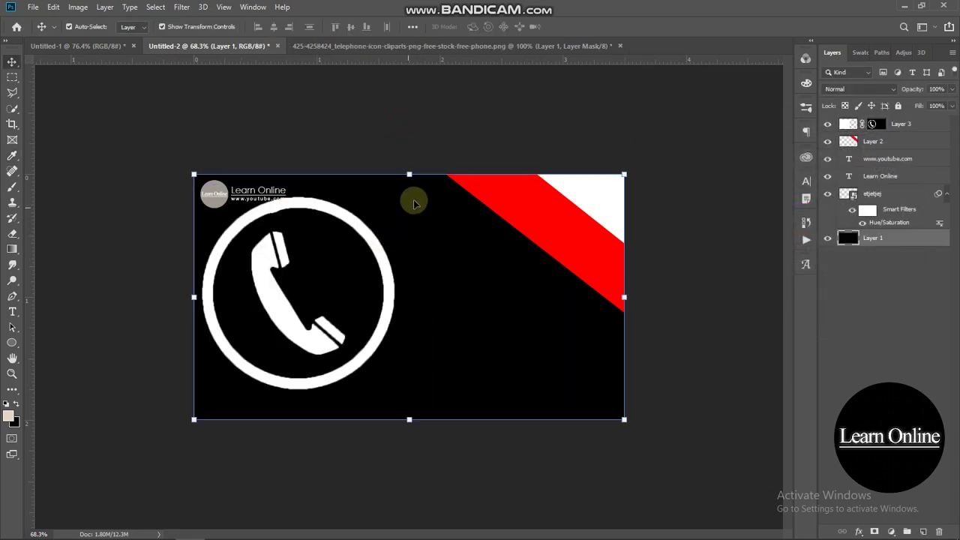
pyautogui.click(394, 232)
pyautogui.moveTo(435, 184); pyautogui.dragTo(240, 338)
pyautogui.moveTo(197, 373); pyautogui.dragTo(259, 351)
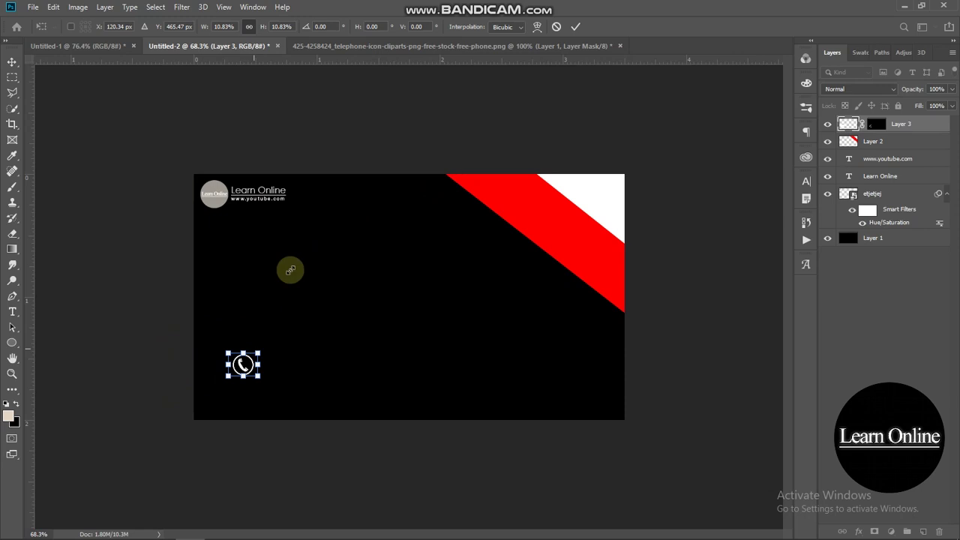
pyautogui.click(414, 93)
pyautogui.click(186, 122)
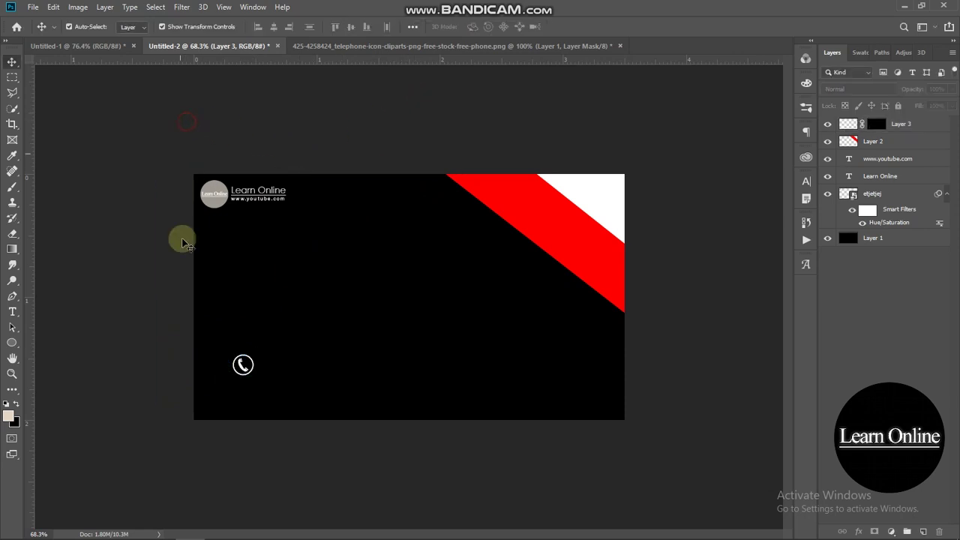
# - Open the email icon PNG from the Social media Logos folder and Quick Select the white envelope
pyautogui.moveTo(120, 528)
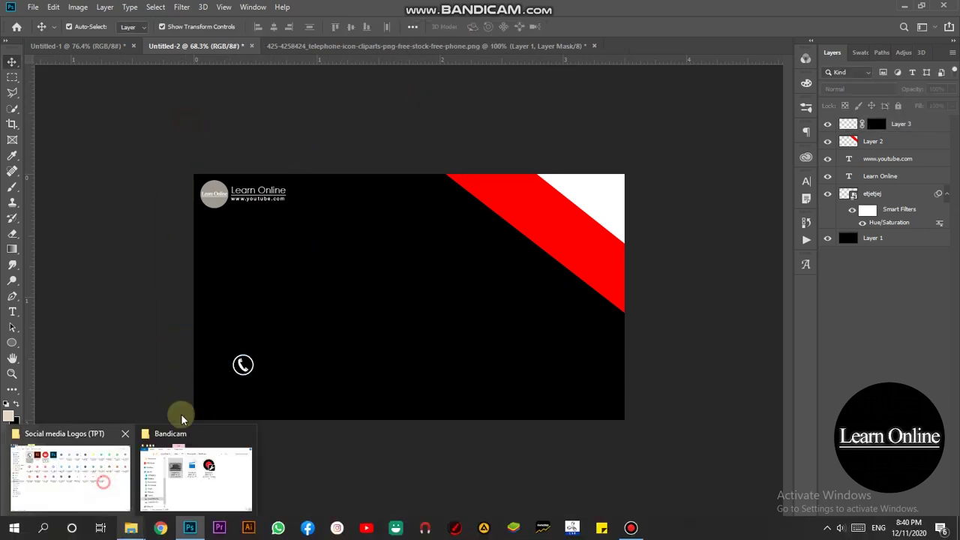
pyautogui.click(101, 482)
pyautogui.moveTo(278, 94); pyautogui.dragTo(636, 48)
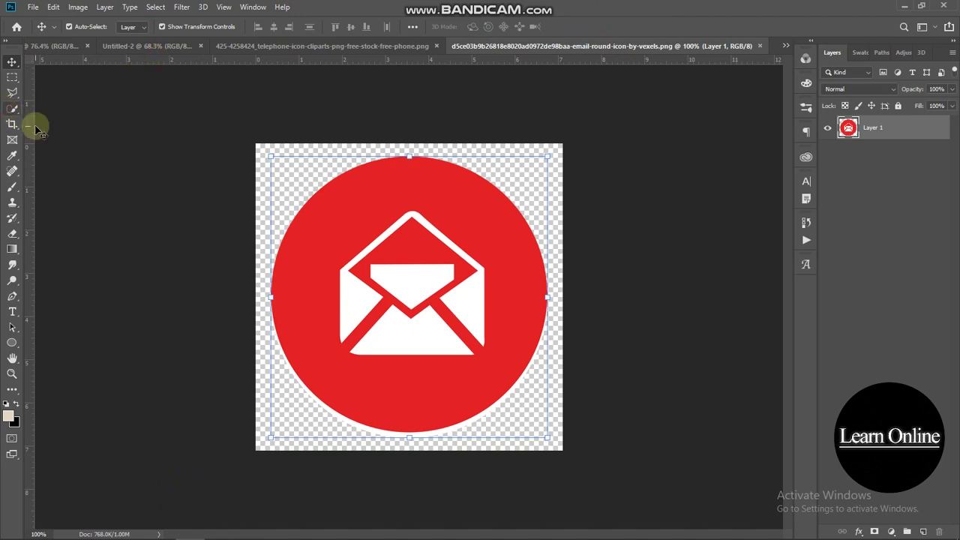
pyautogui.click(12, 113)
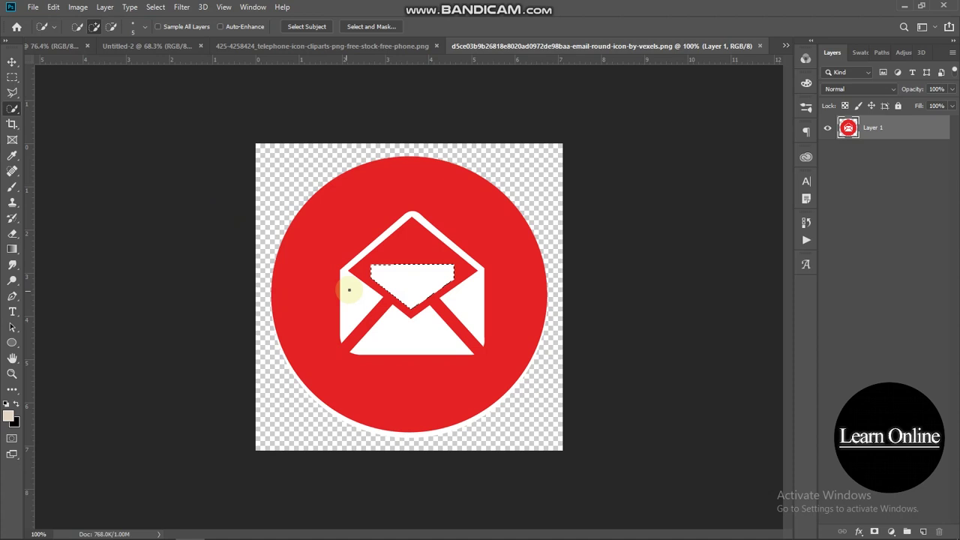
pyautogui.moveTo(399, 331)
pyautogui.mouseDown()
pyautogui.moveTo(433, 337)
pyautogui.moveTo(477, 306)
pyautogui.mouseUp()
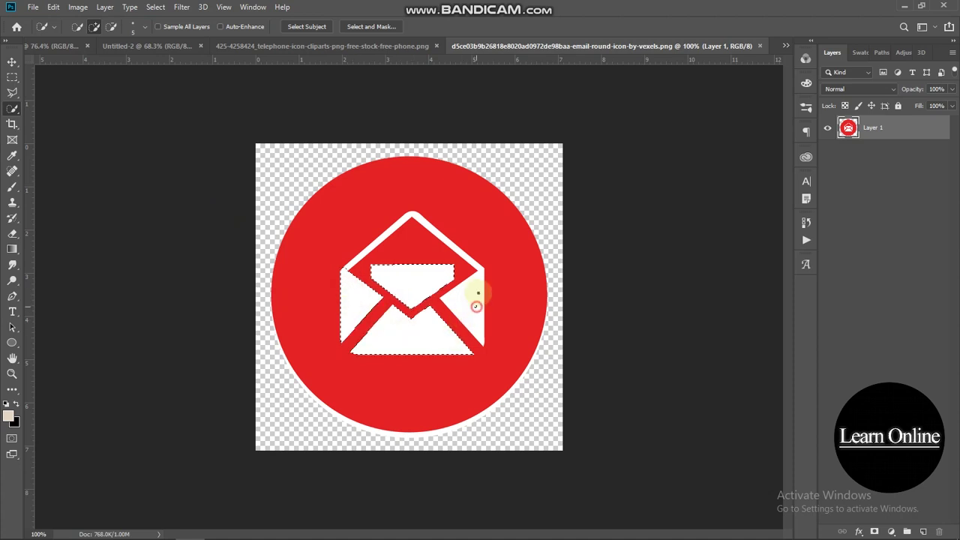
# - Mask out the red circle and place the envelope on the card, scaled to roughly 43%
pyautogui.click(878, 531)
pyautogui.click(147, 106)
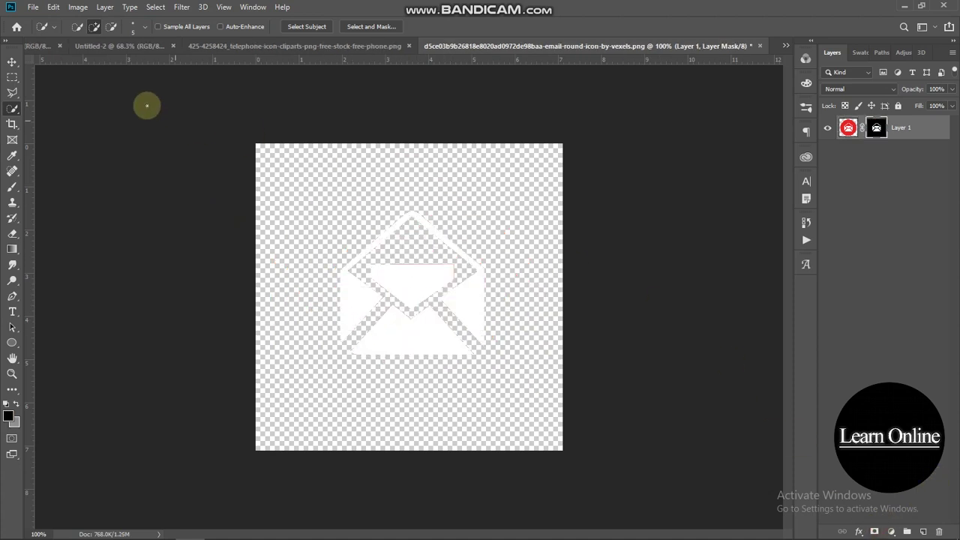
pyautogui.click(12, 62)
pyautogui.moveTo(403, 285); pyautogui.dragTo(410, 306)
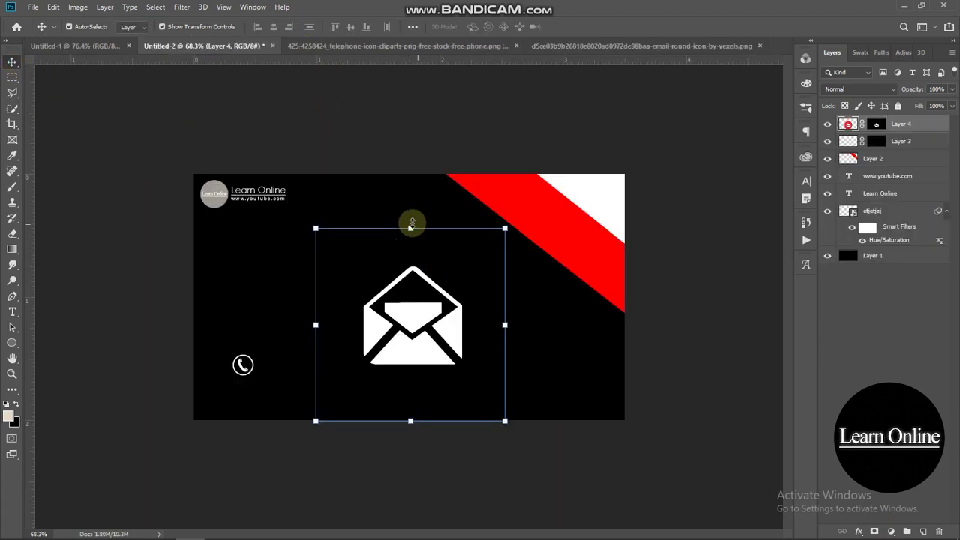
pyautogui.moveTo(408, 227); pyautogui.dragTo(410, 339)
pyautogui.moveTo(413, 383); pyautogui.dragTo(383, 321)
pyautogui.moveTo(420, 278); pyautogui.dragTo(384, 314)
pyautogui.click(486, 120)
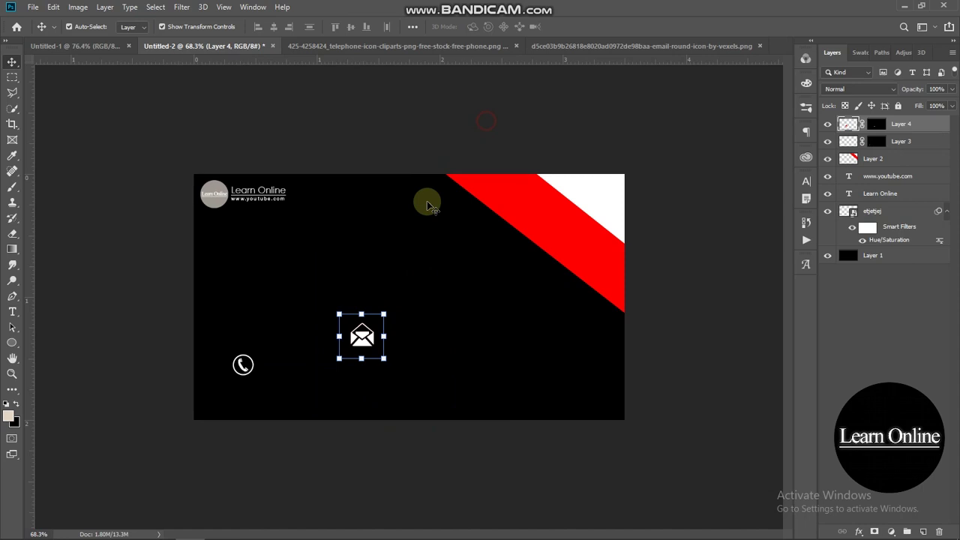
# - Move the phone icon up so the envelope sits directly beneath it
pyautogui.scroll(3, 347, 275)
pyautogui.click(285, 153)
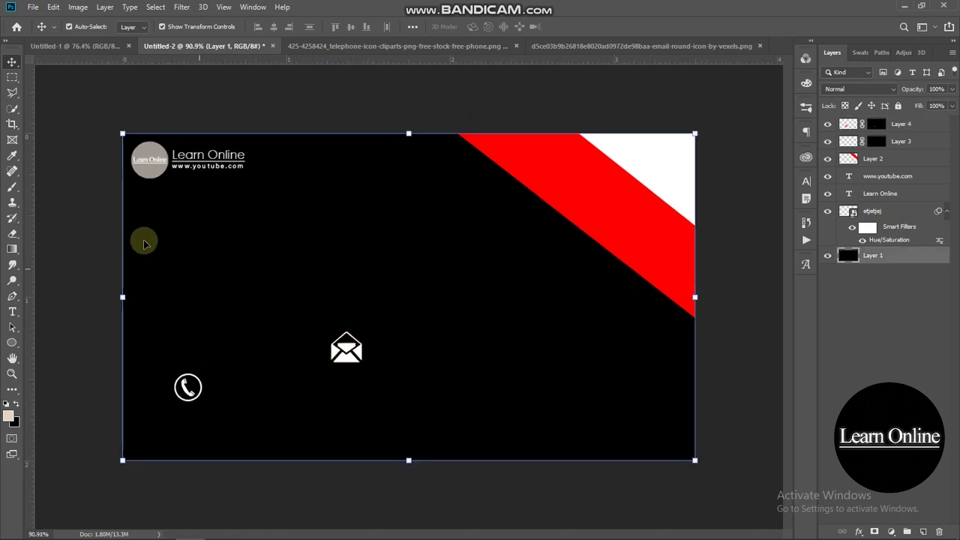
pyautogui.click(96, 225)
pyautogui.click(187, 389)
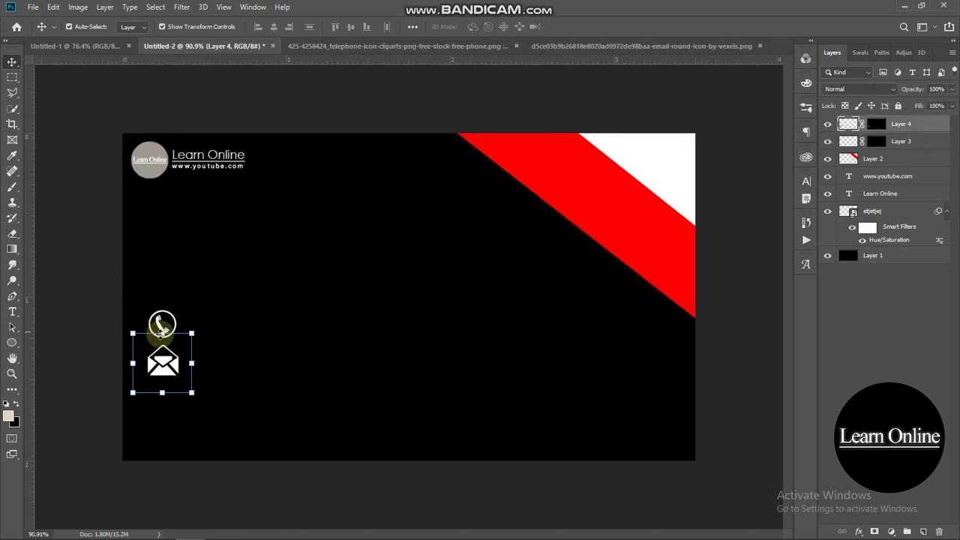
pyautogui.click(111, 302)
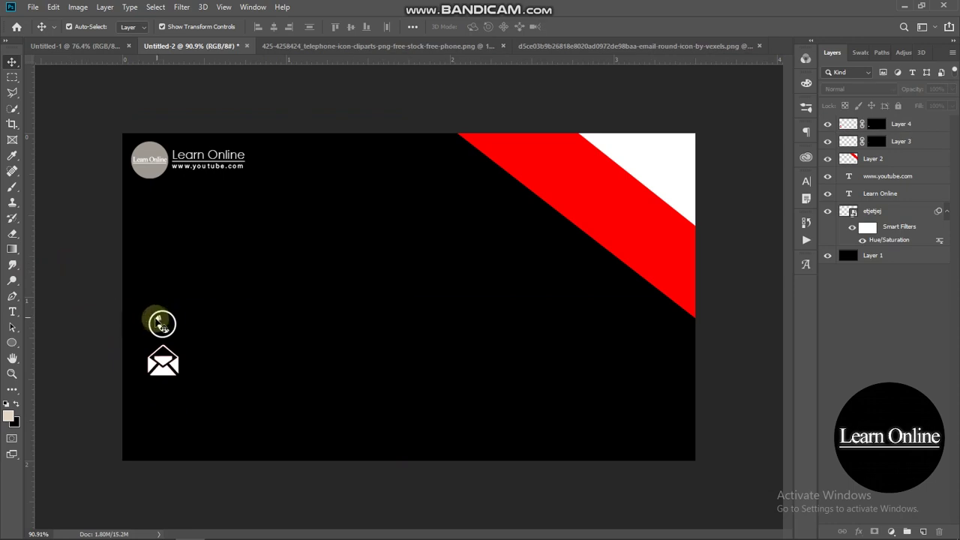
pyautogui.moveTo(161, 324); pyautogui.dragTo(162, 302)
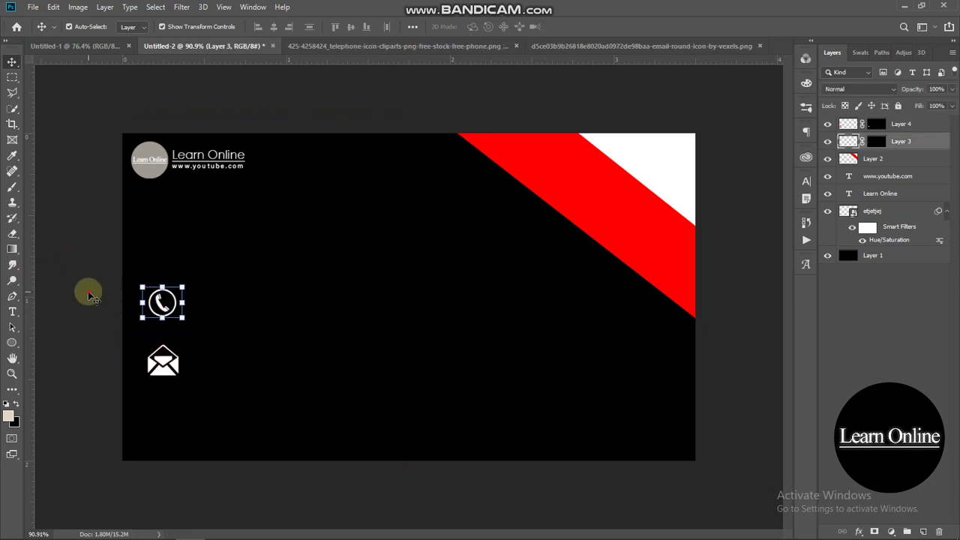
pyautogui.click(111, 330)
pyautogui.click(164, 369)
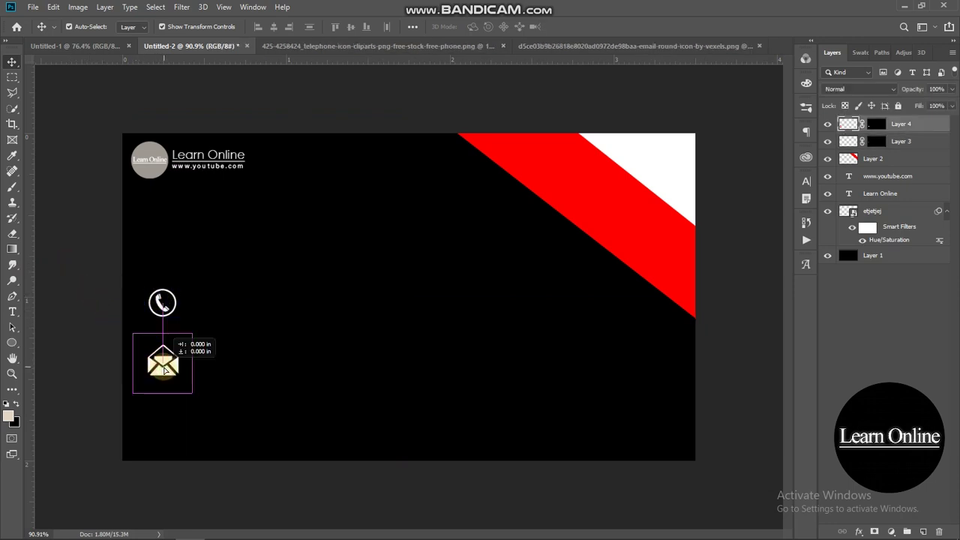
pyautogui.click(92, 323)
# - Drop the YouTube logo from Social media Logos onto the card, scaled and placed under the envelope
pyautogui.moveTo(132, 535)
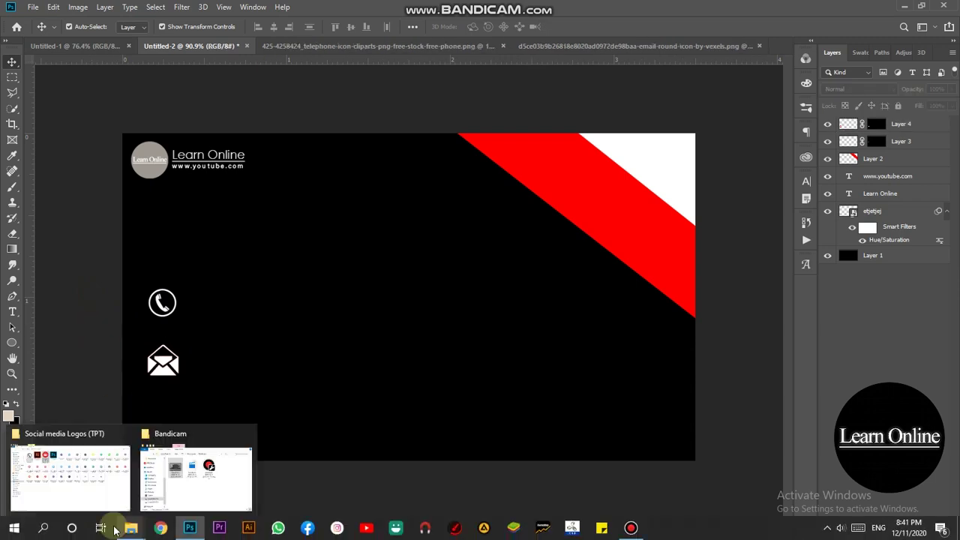
pyautogui.click(113, 472)
pyautogui.moveTo(149, 186); pyautogui.dragTo(163, 411)
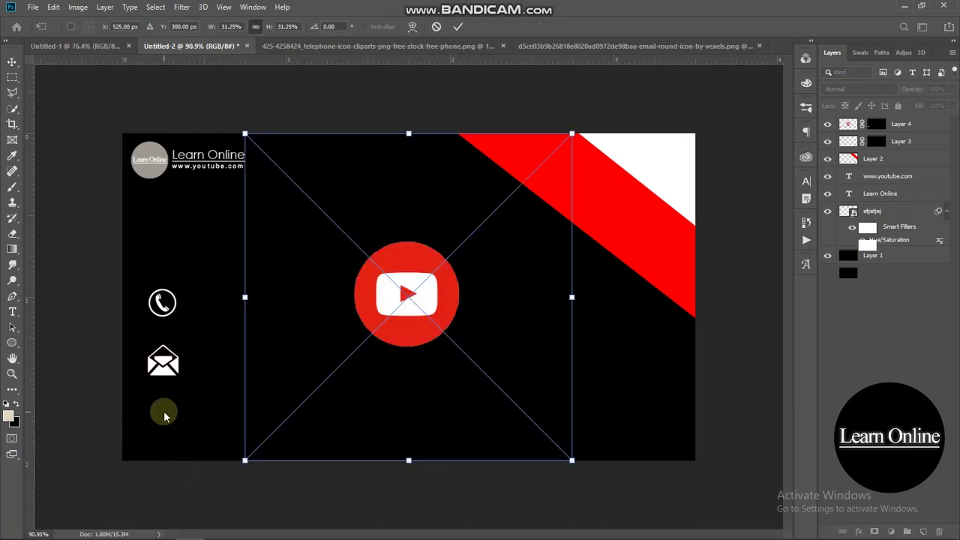
pyautogui.moveTo(570, 131); pyautogui.dragTo(339, 367)
pyautogui.moveTo(298, 405); pyautogui.dragTo(167, 404)
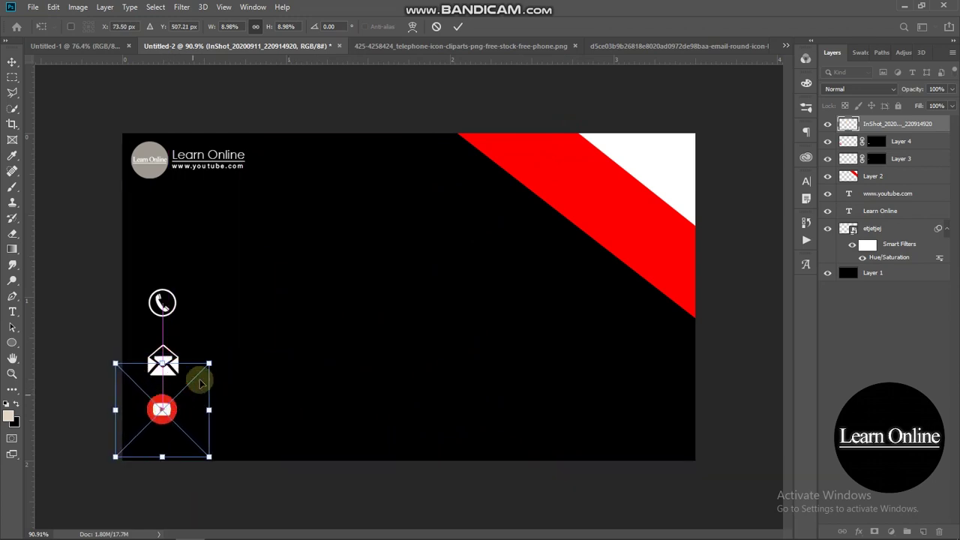
pyautogui.moveTo(215, 356); pyautogui.dragTo(219, 354)
pyautogui.moveTo(177, 404)
pyautogui.mouseDown()
pyautogui.moveTo(164, 410)
pyautogui.moveTo(172, 417)
pyautogui.mouseUp()
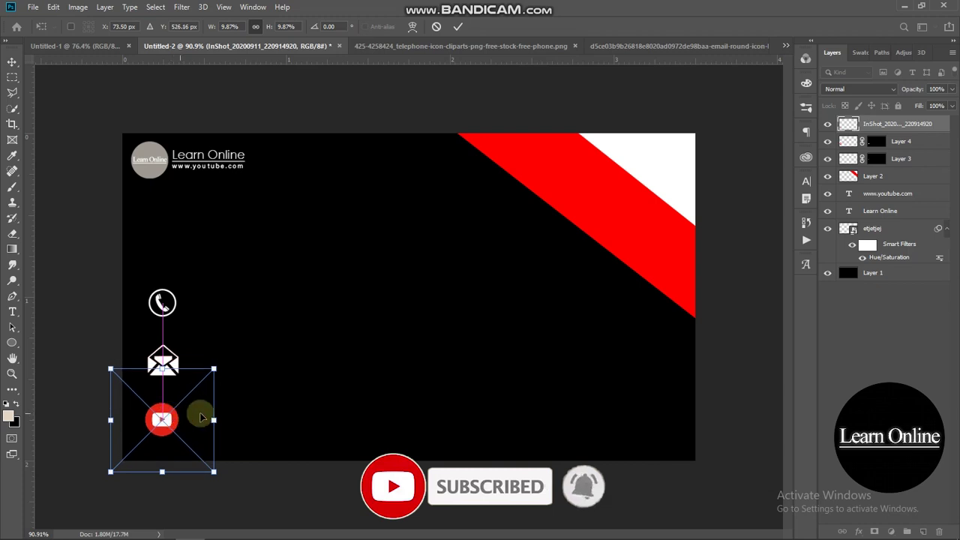
pyautogui.press('Return')
pyautogui.hotkey('ctrl', '0')
pyautogui.click(13, 313)
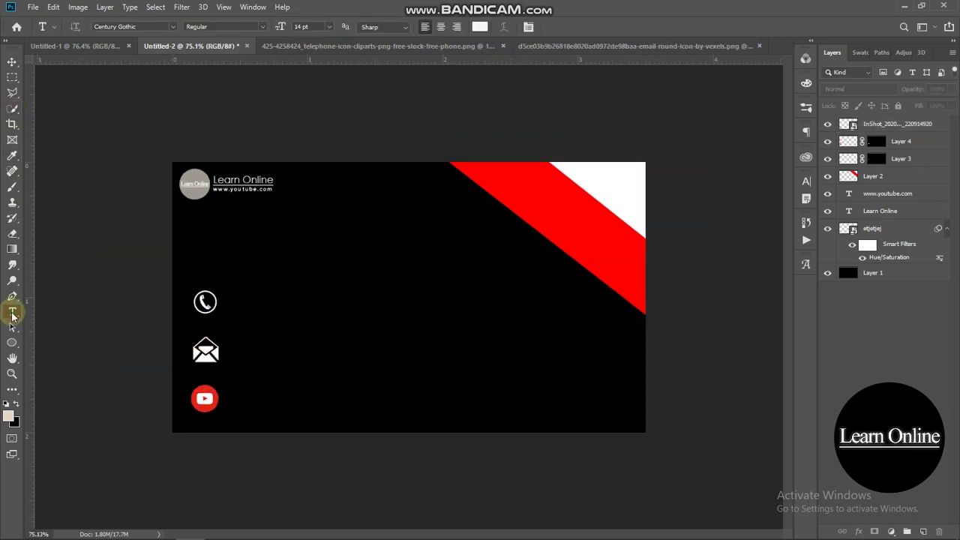
# - Type the sample phone number next to the phone icon, scale it down and nudge it into line
pyautogui.click(236, 311)
pyautogui.press('BackSpace')
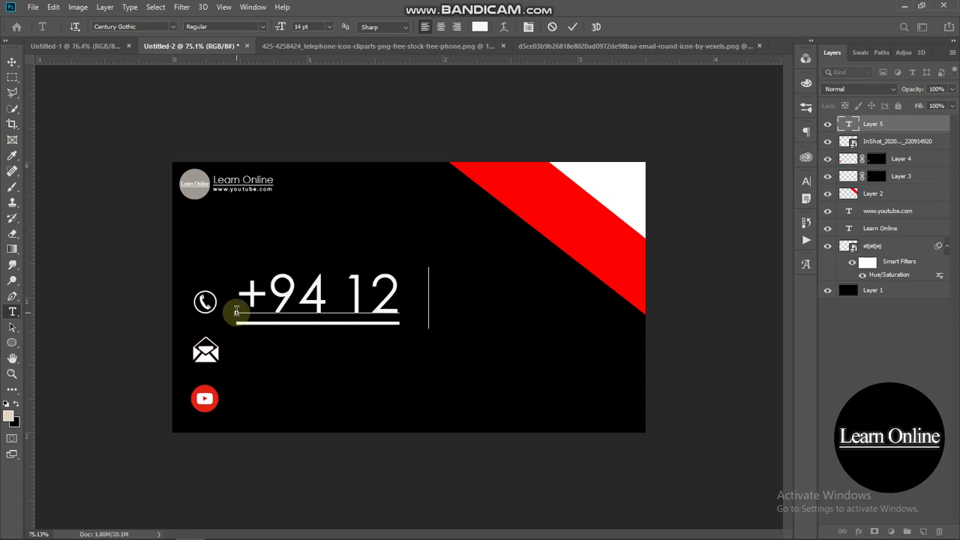
pyautogui.write('+94 123 456 78')
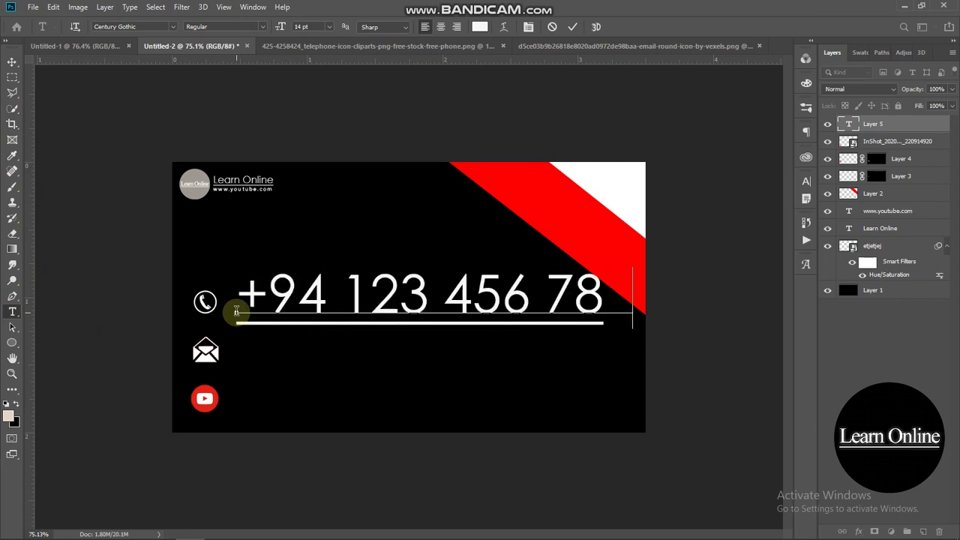
pyautogui.write('9')
pyautogui.click(12, 62)
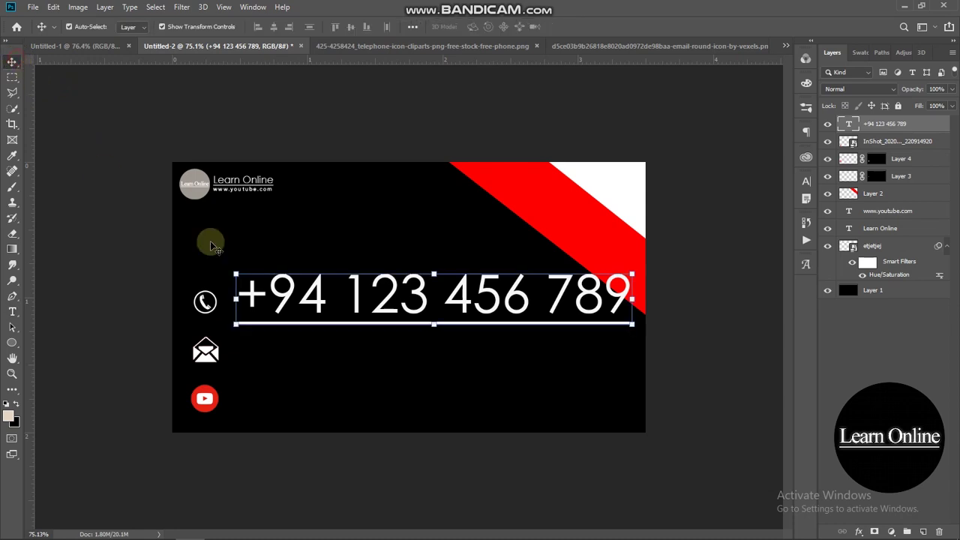
pyautogui.moveTo(627, 300); pyautogui.dragTo(301, 300)
pyautogui.click(807, 182)
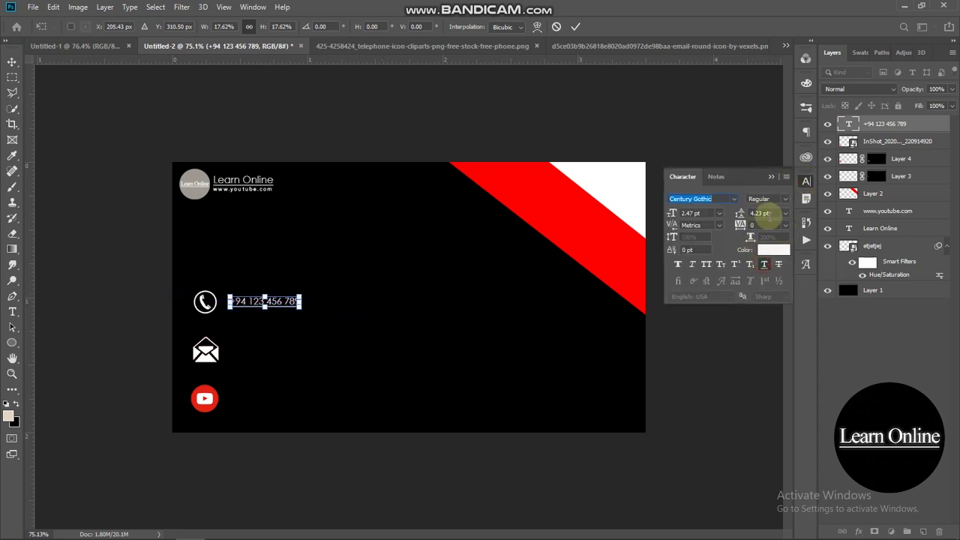
pyautogui.press('Return')
pyautogui.press('Return')
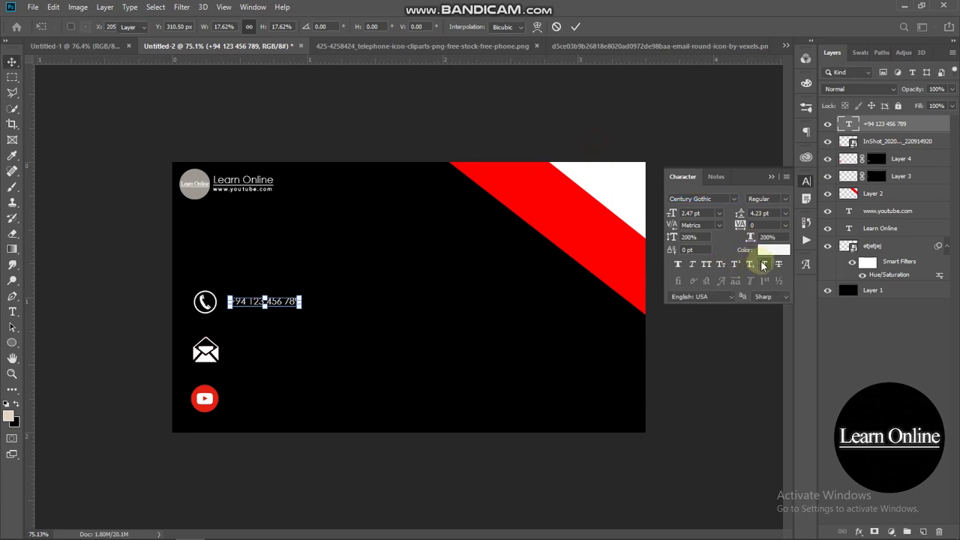
pyautogui.click(770, 177)
pyautogui.click(675, 260)
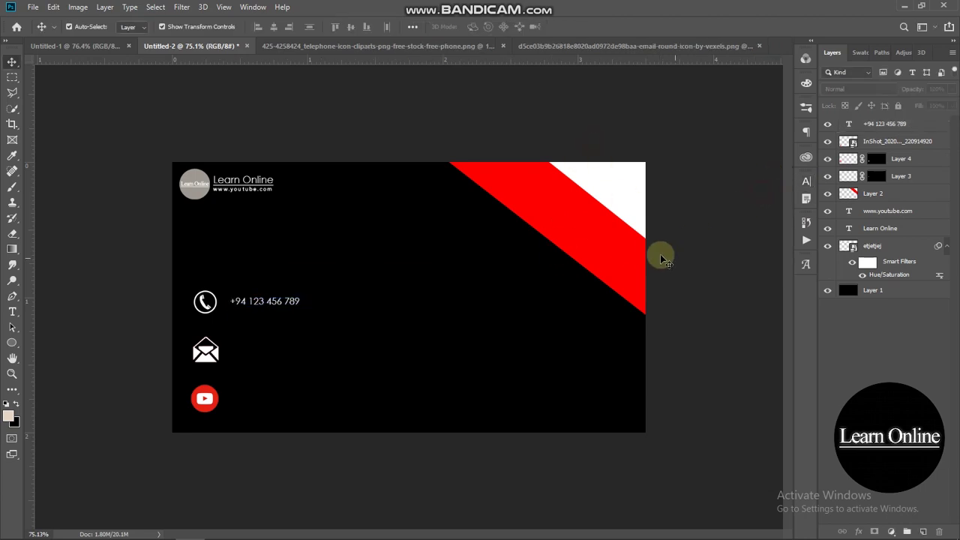
pyautogui.moveTo(279, 309); pyautogui.dragTo(274, 303)
pyautogui.click(343, 135)
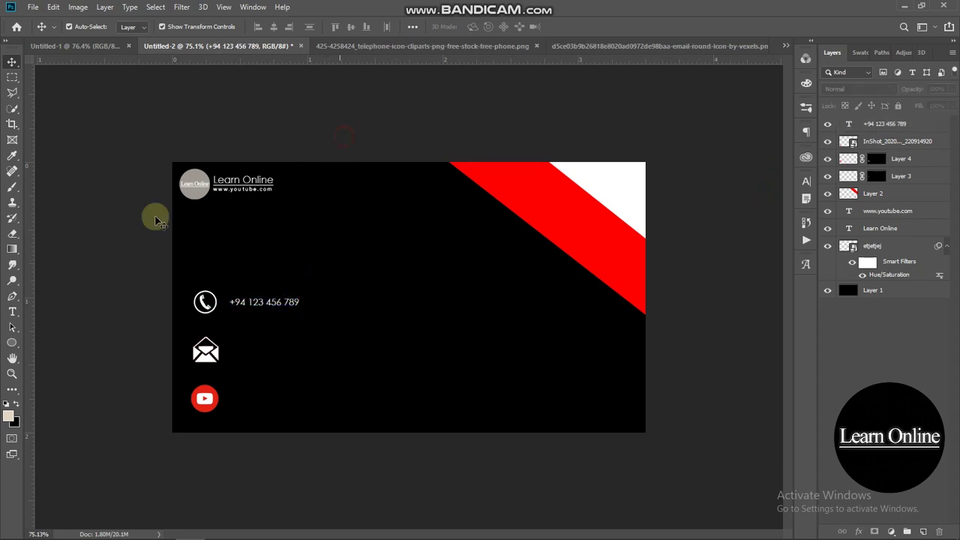
# - Type the e-mail address and scale it into place beside the envelope icon
pyautogui.click(12, 311)
pyautogui.click(306, 370)
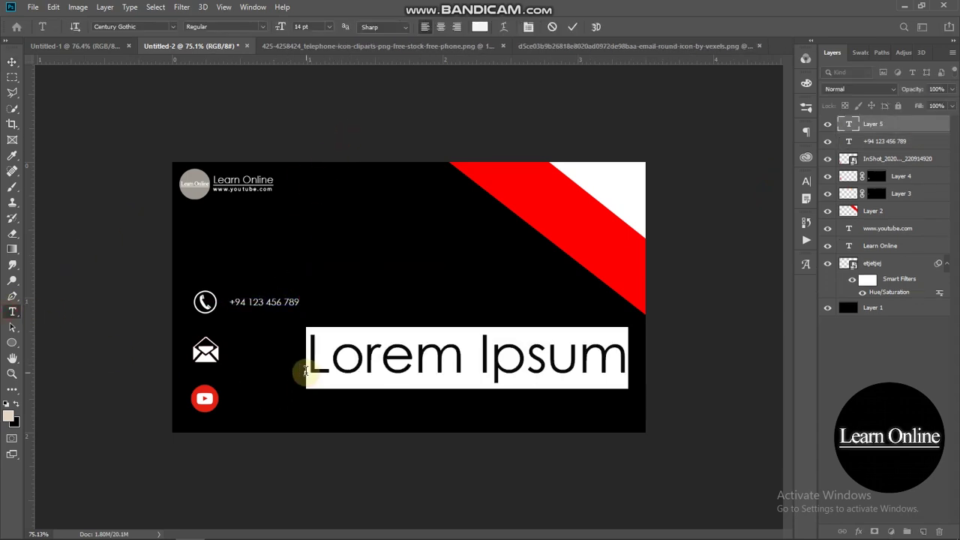
pyautogui.write('WWW.l')
pyautogui.press('BackSpace')
pyautogui.press('BackSpace')
pyautogui.press('BackSpace')
pyautogui.press('BackSpace')
pyautogui.press('BackSpace')
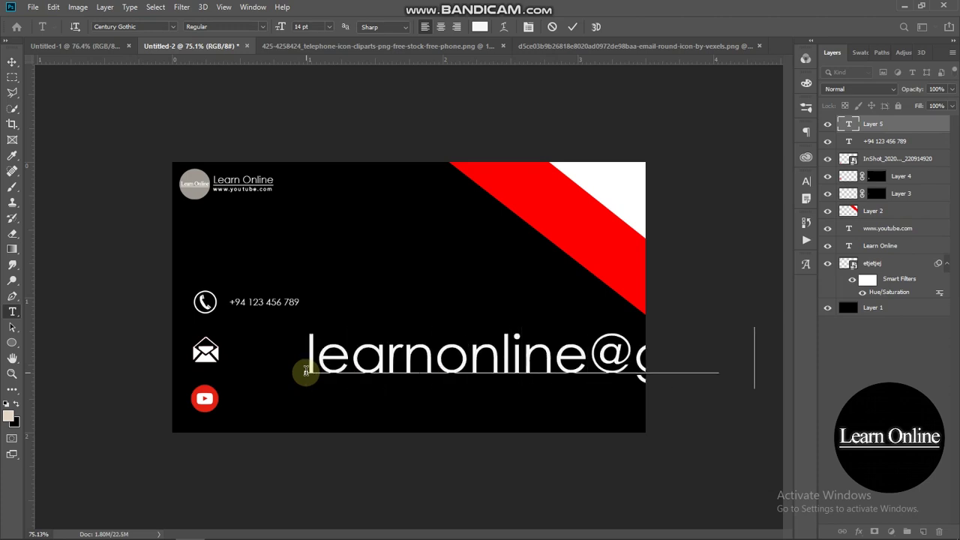
pyautogui.click(12, 60)
pyautogui.moveTo(591, 358); pyautogui.dragTo(338, 354)
pyautogui.moveTo(428, 351); pyautogui.dragTo(296, 355)
pyautogui.click(280, 122)
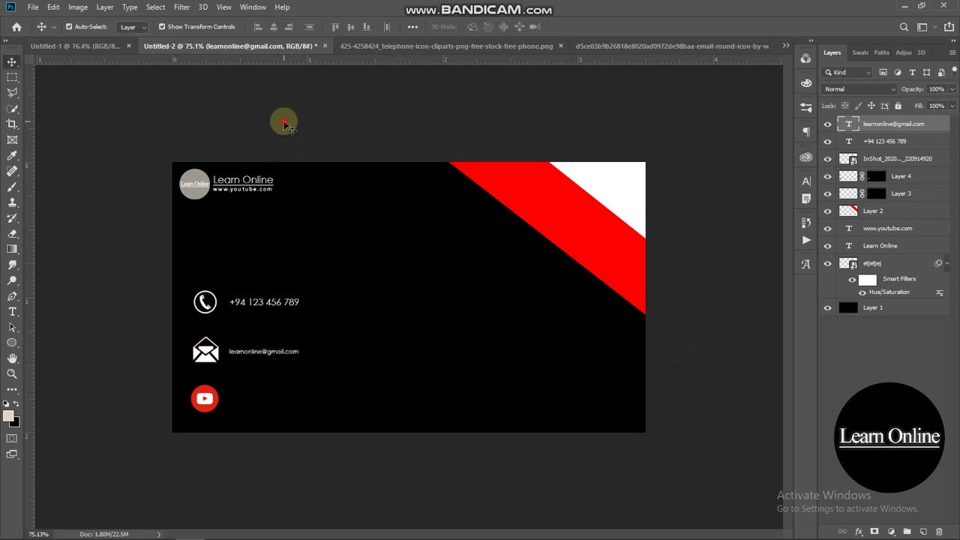
pyautogui.click(286, 351)
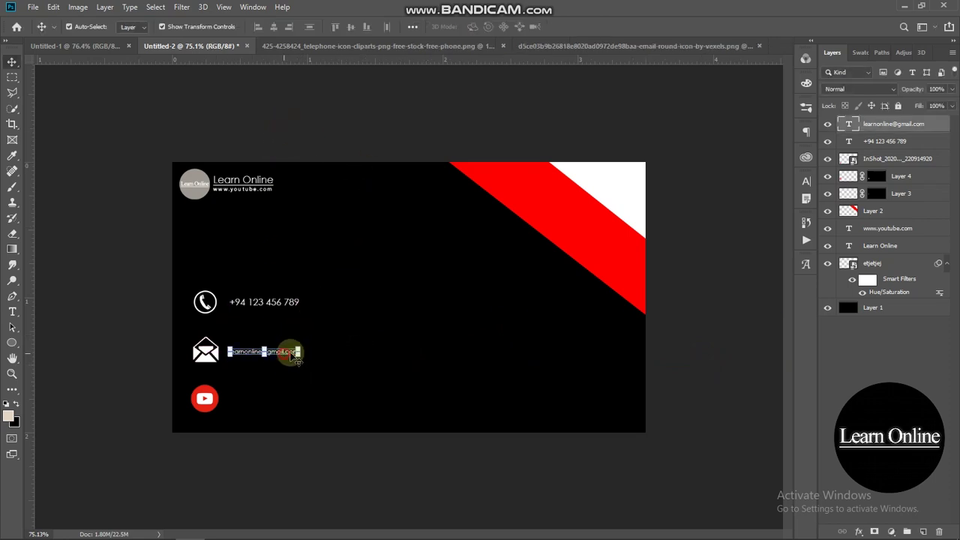
pyautogui.moveTo(298, 353); pyautogui.dragTo(347, 354)
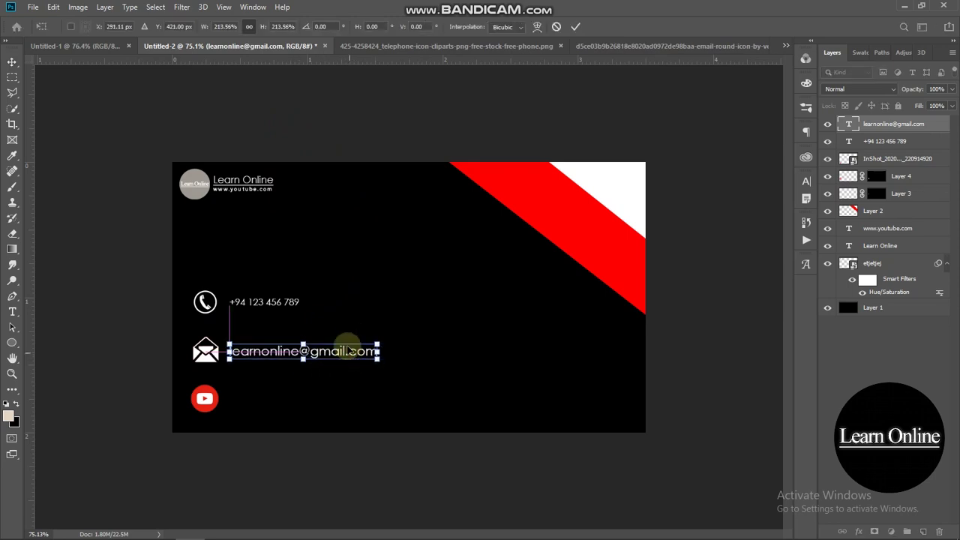
# - Enlarge the phone number to about 134.74% and shift it slightly left
pyautogui.click(258, 300)
pyautogui.click(258, 300)
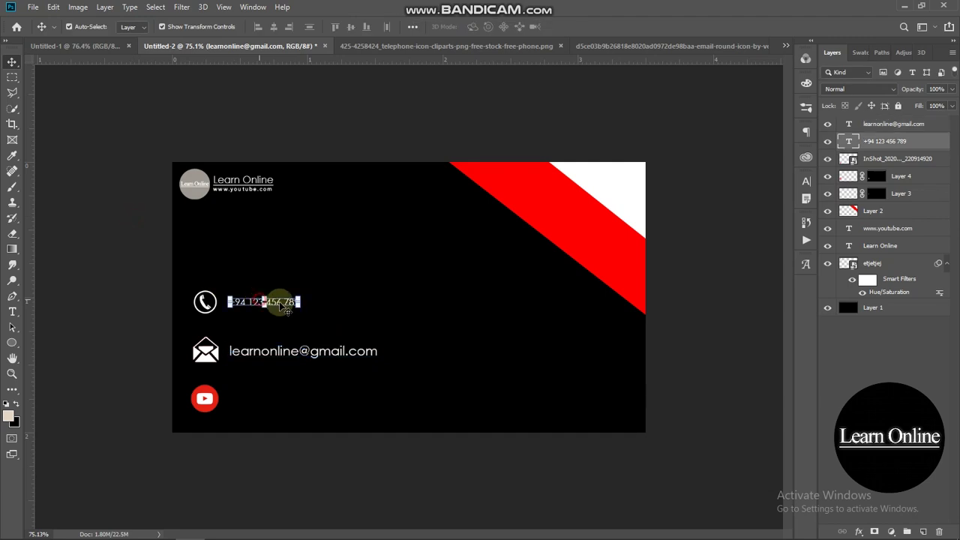
pyautogui.click(298, 301)
pyautogui.moveTo(298, 306); pyautogui.dragTo(279, 295)
pyautogui.click(129, 235)
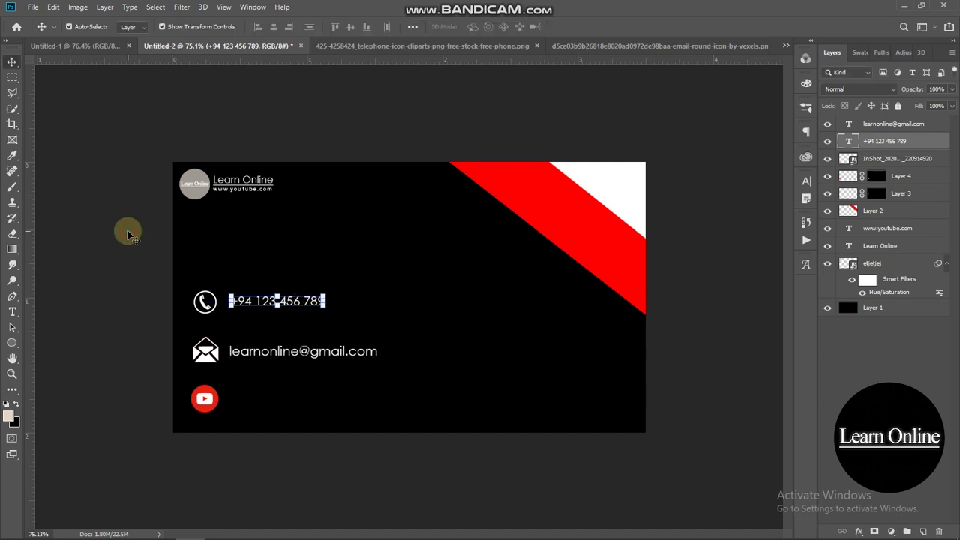
pyautogui.click(132, 239)
pyautogui.moveTo(259, 309); pyautogui.dragTo(238, 290)
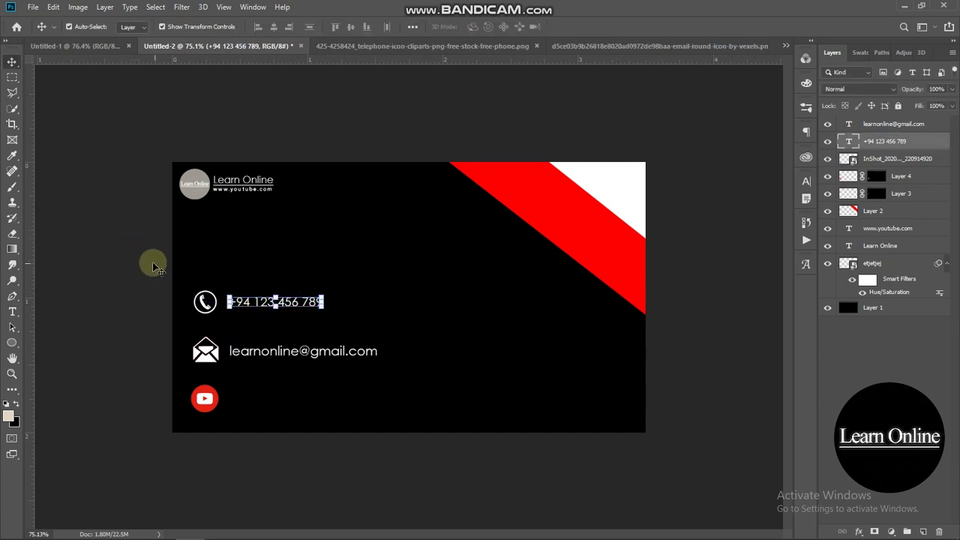
pyautogui.click(142, 263)
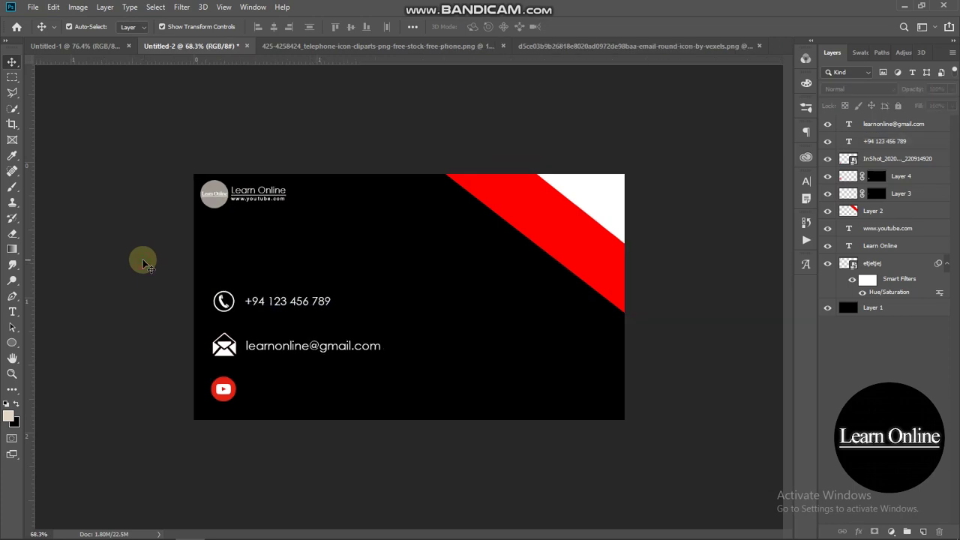
pyautogui.click(12, 310)
# - Type the YouTube channel handle and scale it down beside the YouTube icon to match the rows
pyautogui.click(309, 251)
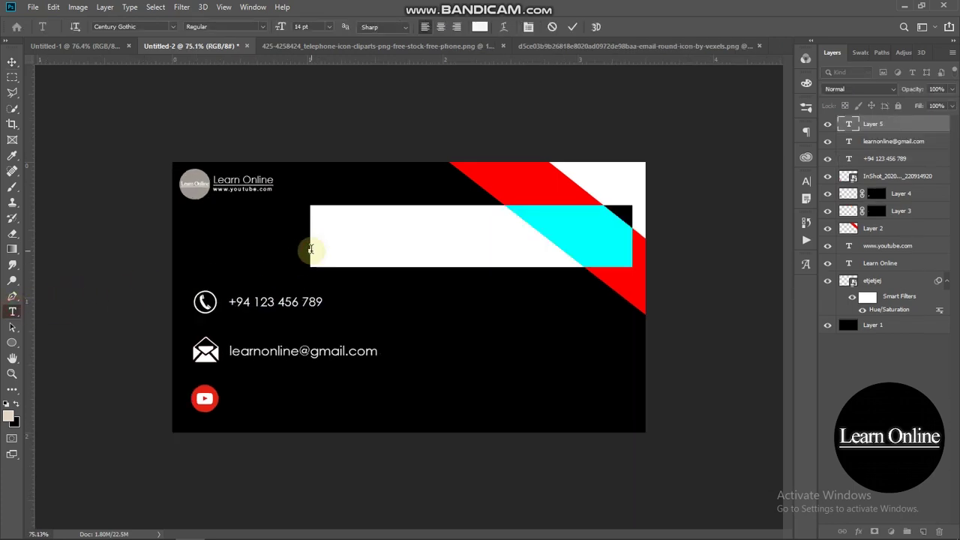
pyautogui.write('youtube/lear')
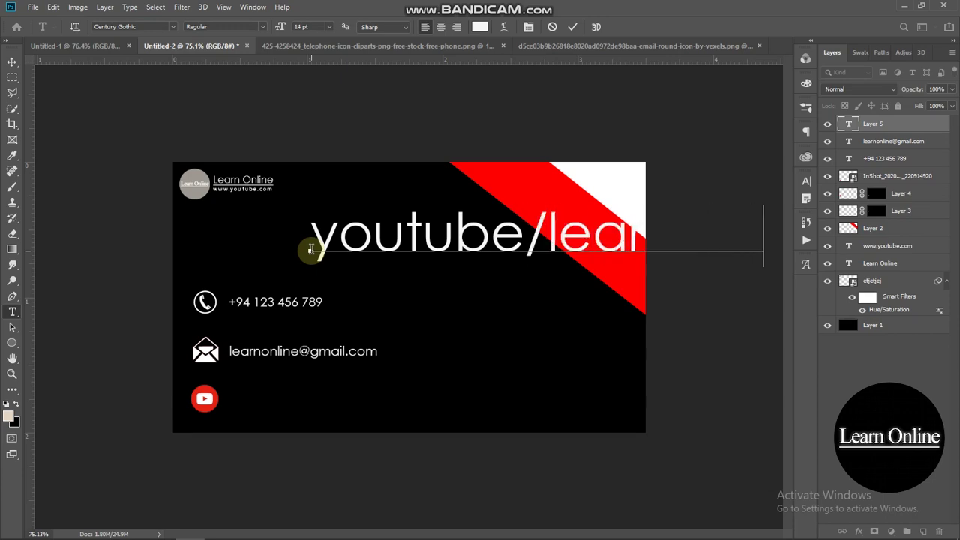
pyautogui.click(12, 63)
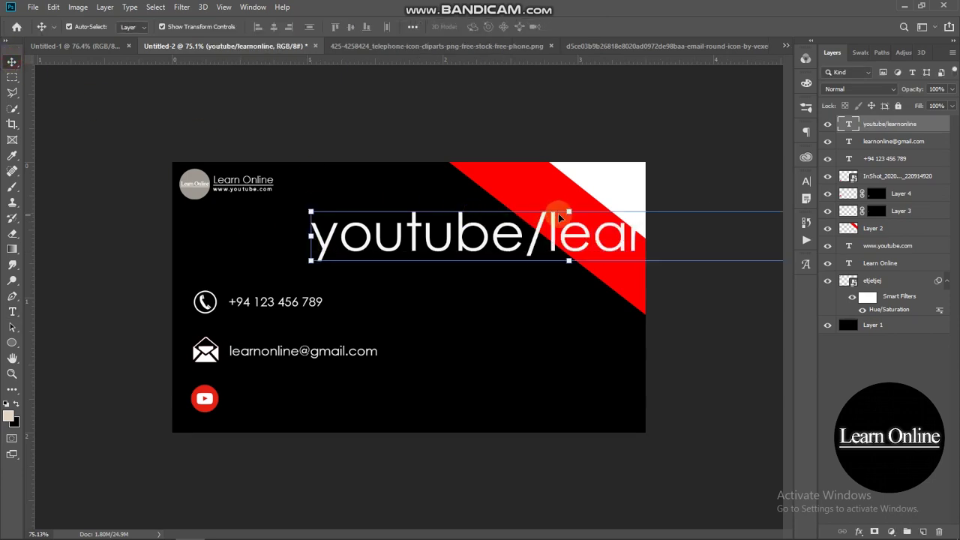
pyautogui.moveTo(571, 217); pyautogui.dragTo(382, 403)
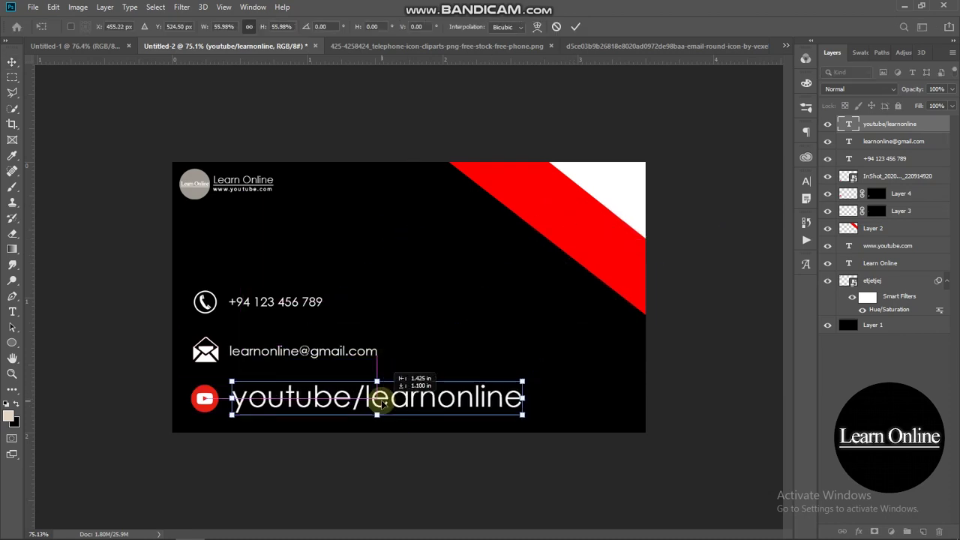
pyautogui.moveTo(522, 400); pyautogui.dragTo(378, 405)
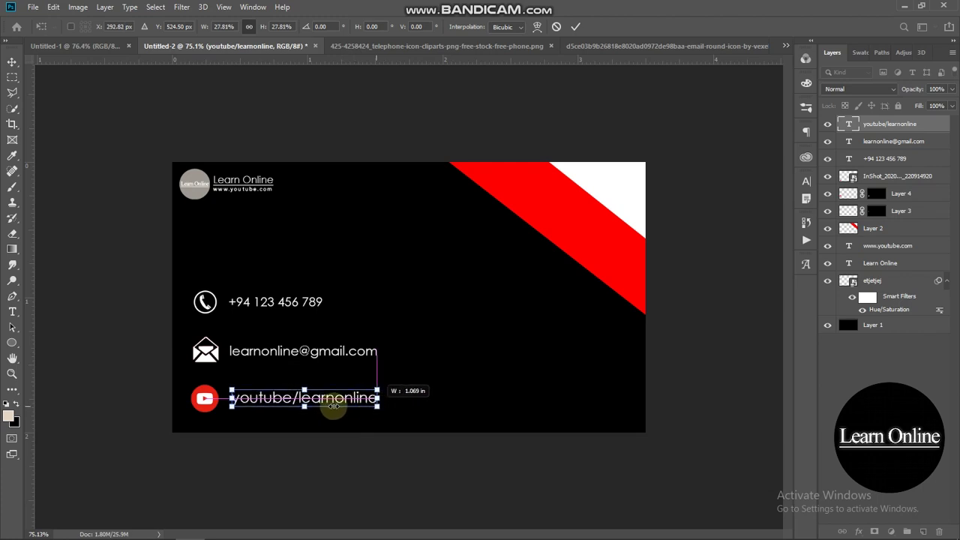
pyautogui.moveTo(274, 404); pyautogui.dragTo(278, 405)
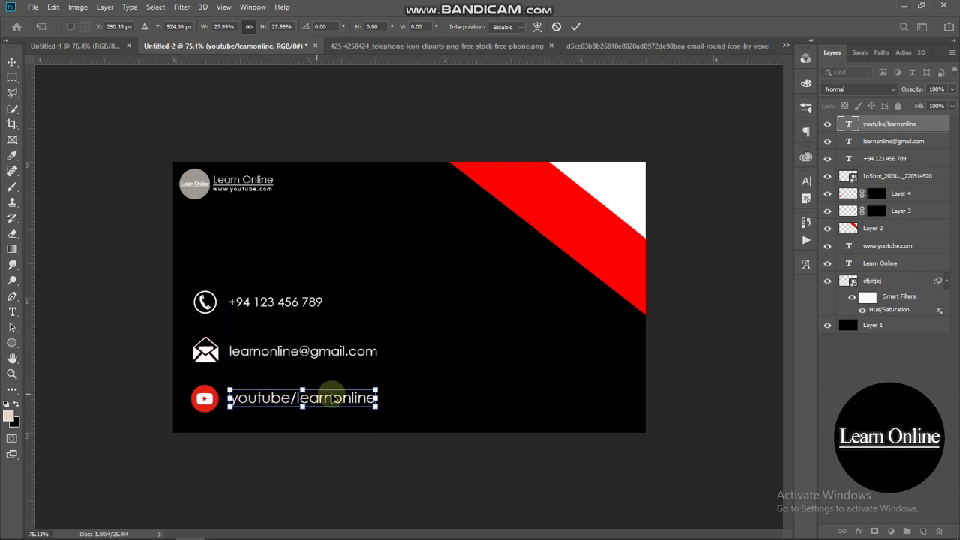
pyautogui.moveTo(372, 398); pyautogui.dragTo(339, 398)
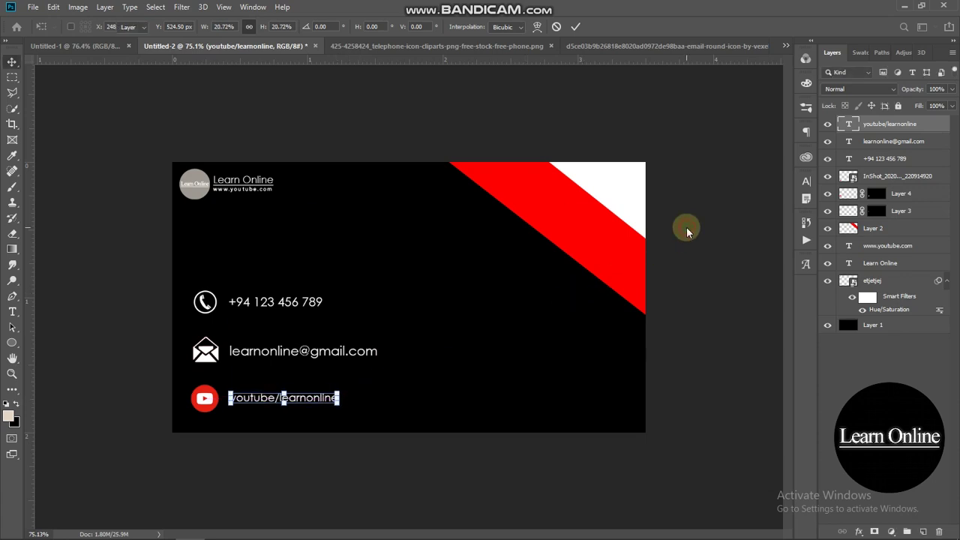
pyautogui.press('Return')
pyautogui.hotkey('ctrl', '-')
pyautogui.hotkey('ctrl', '+')
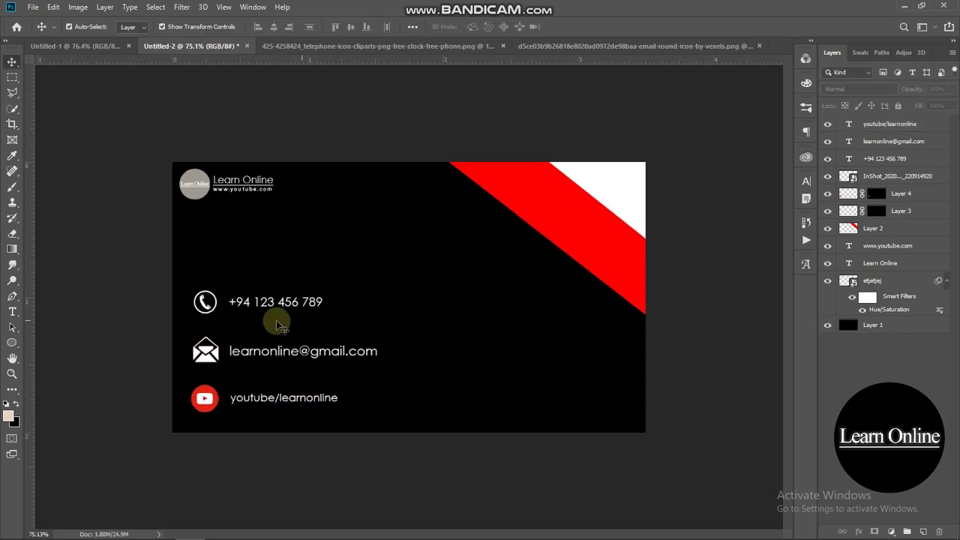
# - Rasterize the phone number text and merge it with the phone icon
pyautogui.click(200, 307)
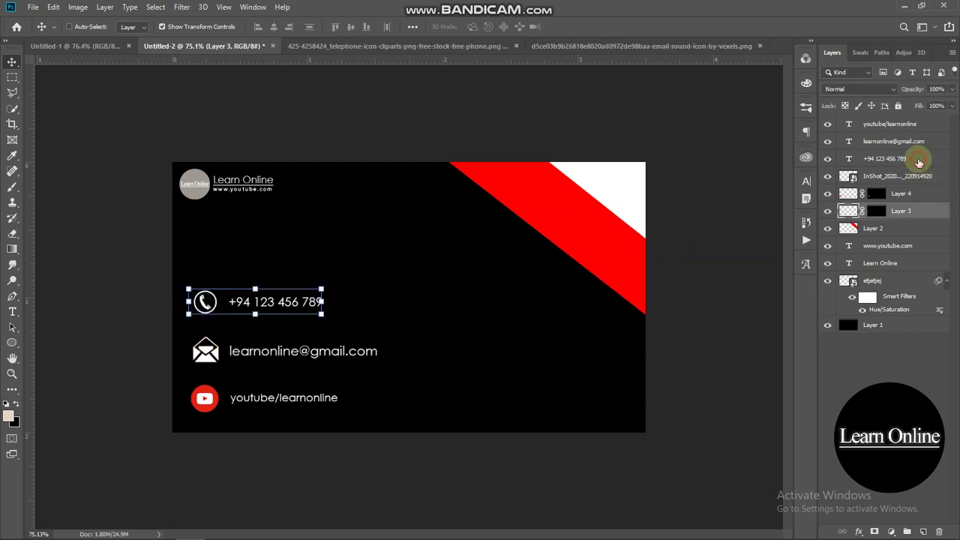
pyautogui.rightClick(918, 160)
pyautogui.click(837, 188)
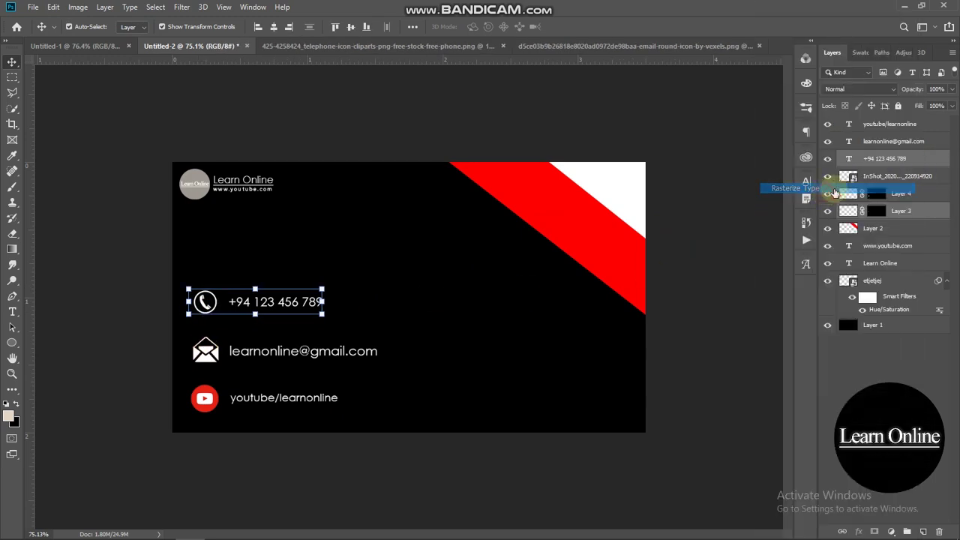
pyautogui.rightClick(918, 161)
pyautogui.click(830, 386)
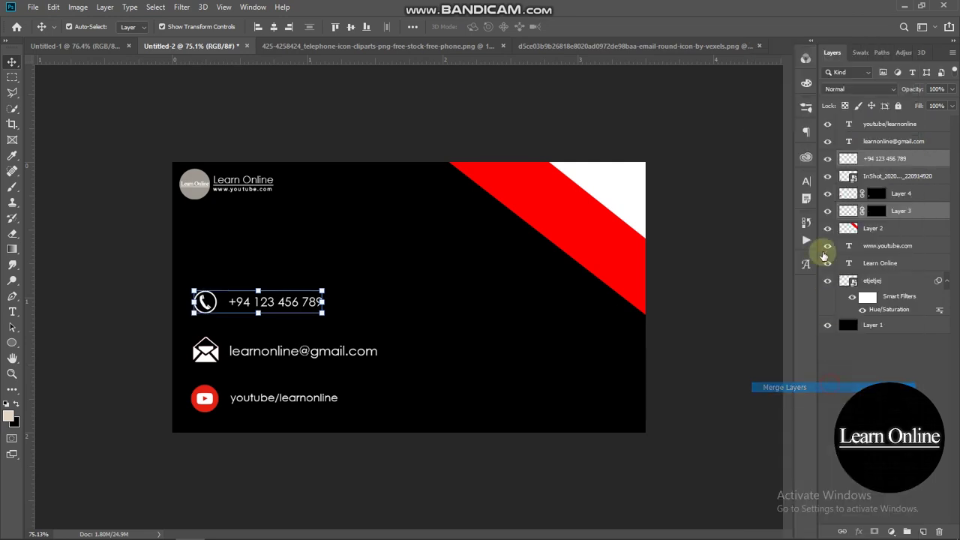
# - Rasterize the e-mail text and merge it with the envelope icon
pyautogui.click(904, 143)
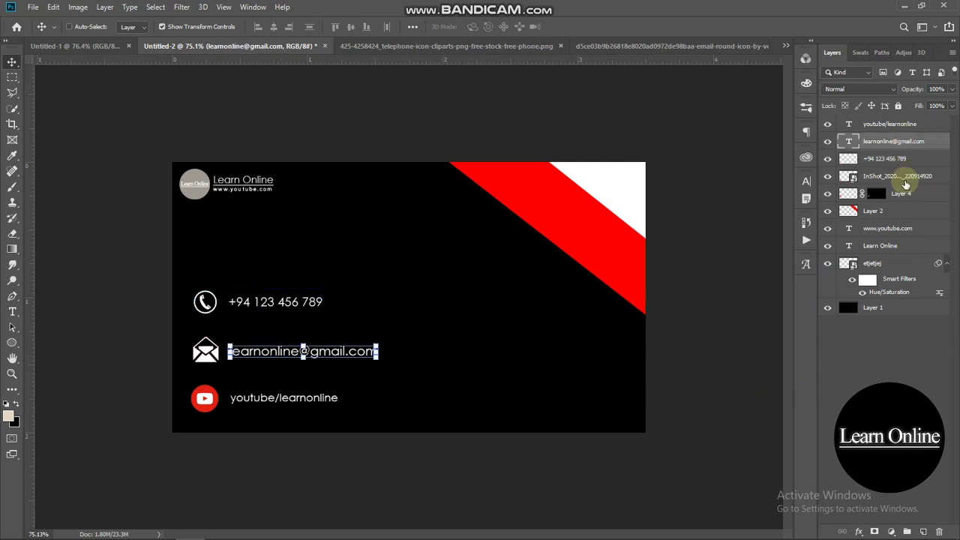
pyautogui.keyDown('ctrl'); pyautogui.click(906, 193); pyautogui.keyUp('ctrl')
pyautogui.rightClick(906, 193)
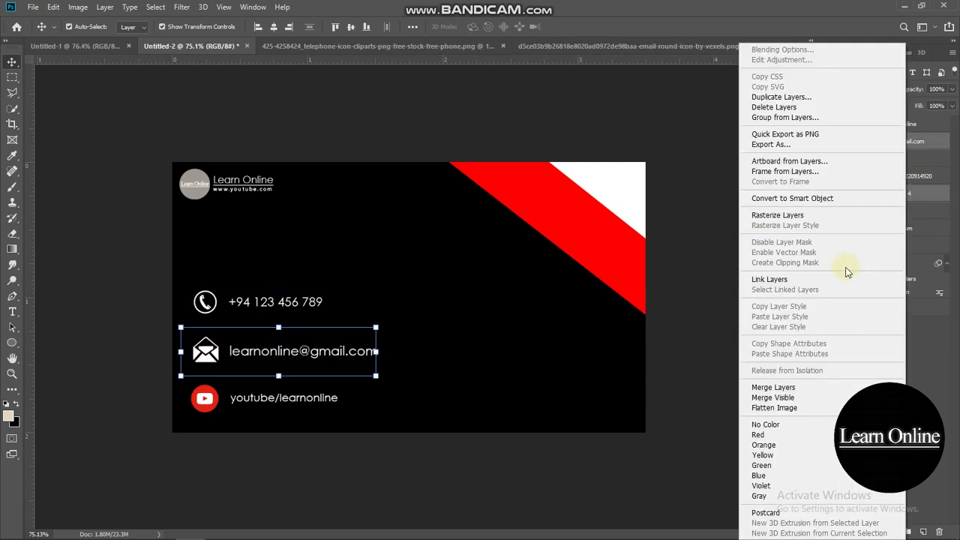
pyautogui.click(780, 215)
pyautogui.rightClick(915, 193)
pyautogui.click(839, 385)
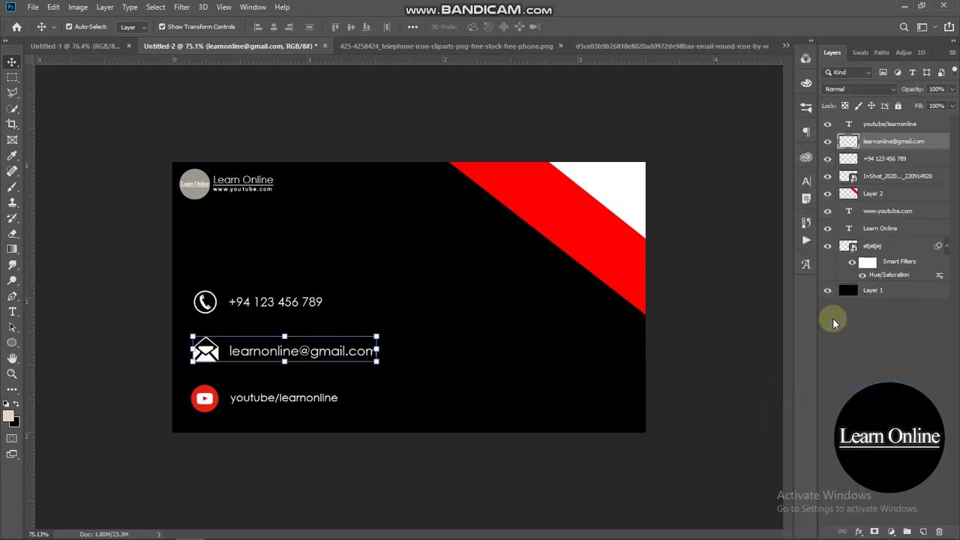
# - Rasterize the youtube/learnonline text and merge it with the YouTube icon layer
pyautogui.doubleClick(910, 128)
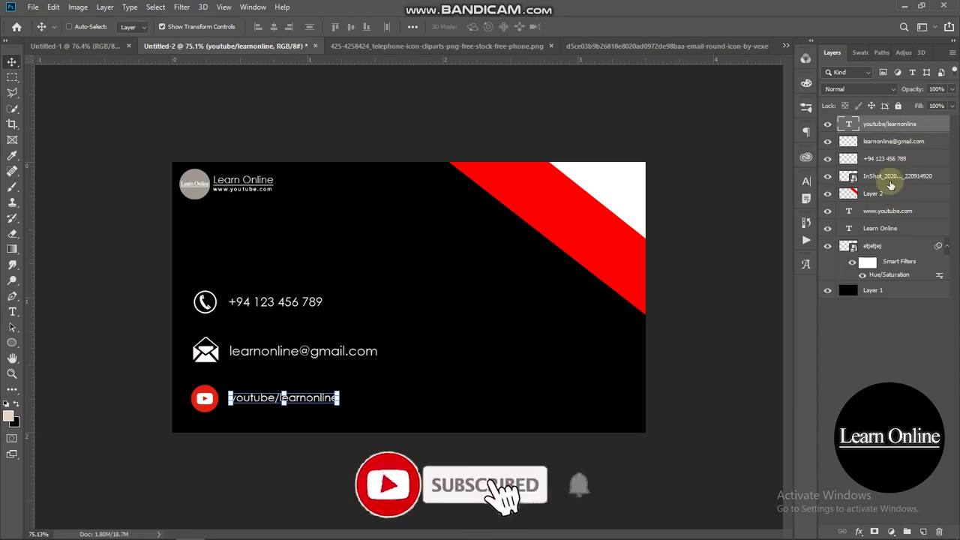
pyautogui.keyDown('ctrl'); pyautogui.click(892, 177); pyautogui.keyUp('ctrl')
pyautogui.rightClick(891, 179)
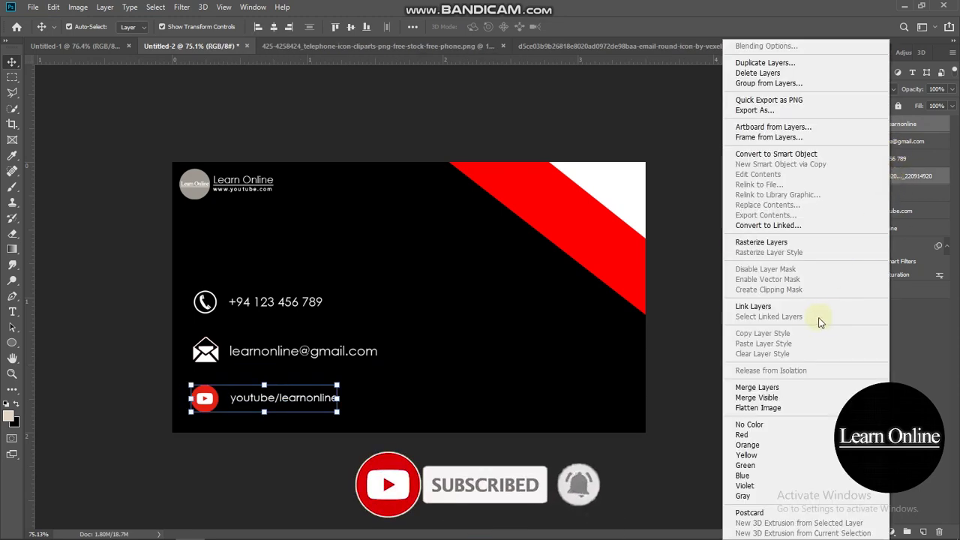
pyautogui.click(796, 242)
pyautogui.rightClick(898, 185)
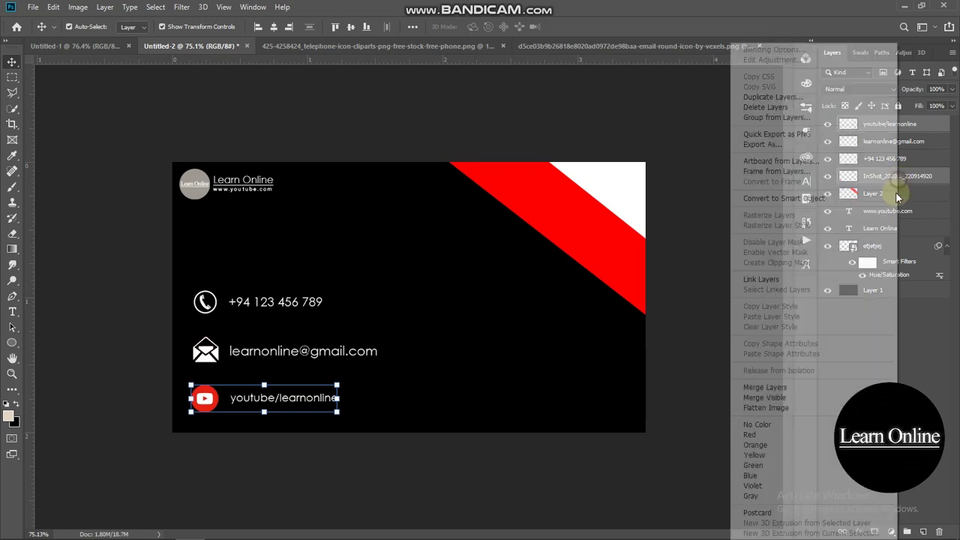
pyautogui.click(820, 389)
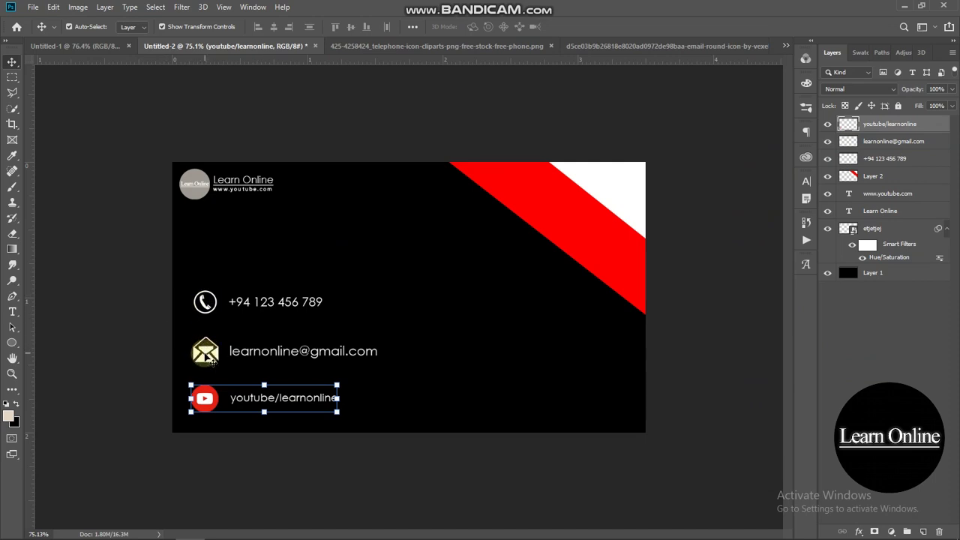
# - Move the YouTube row up and the phone row down for even spacing
pyautogui.moveTo(209, 401); pyautogui.dragTo(209, 387)
pyautogui.moveTo(213, 312); pyautogui.dragTo(204, 324)
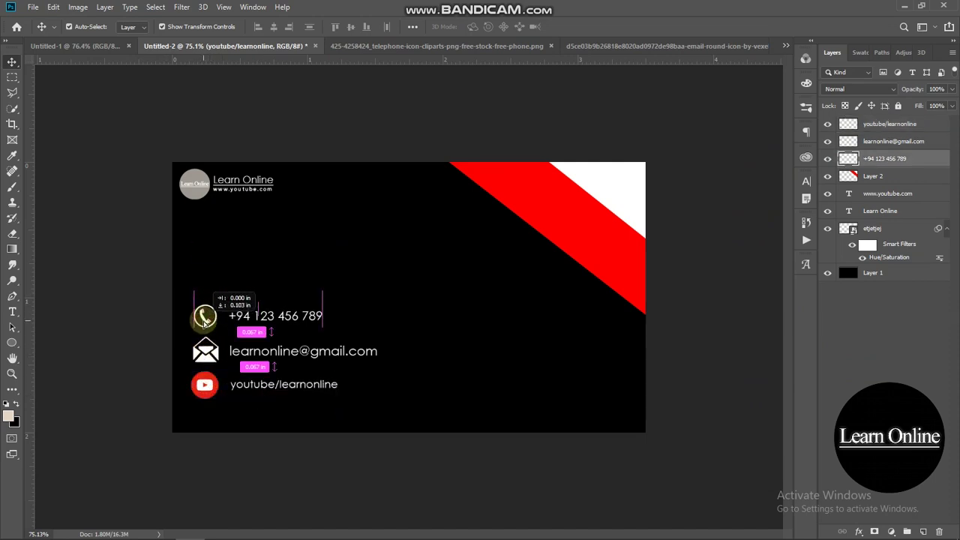
pyautogui.click(137, 282)
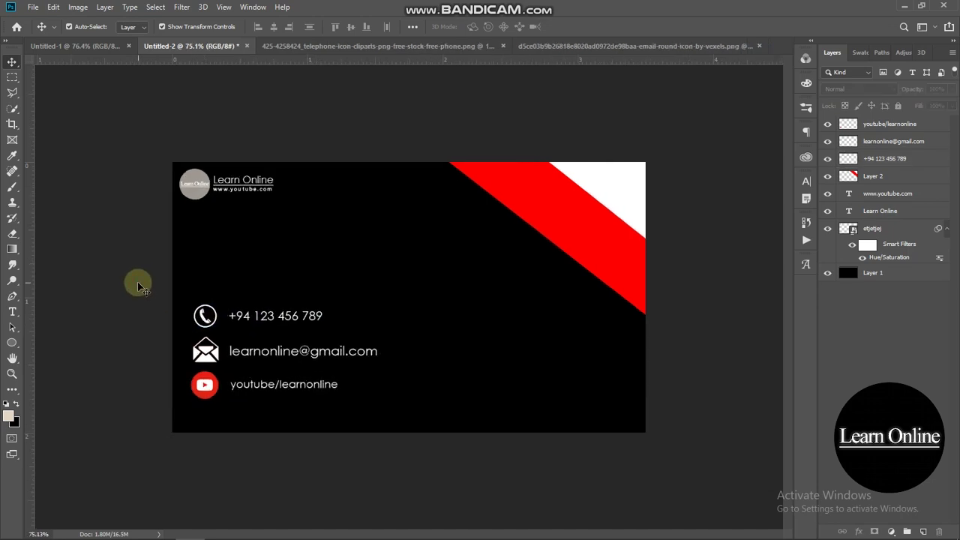
pyautogui.click(12, 312)
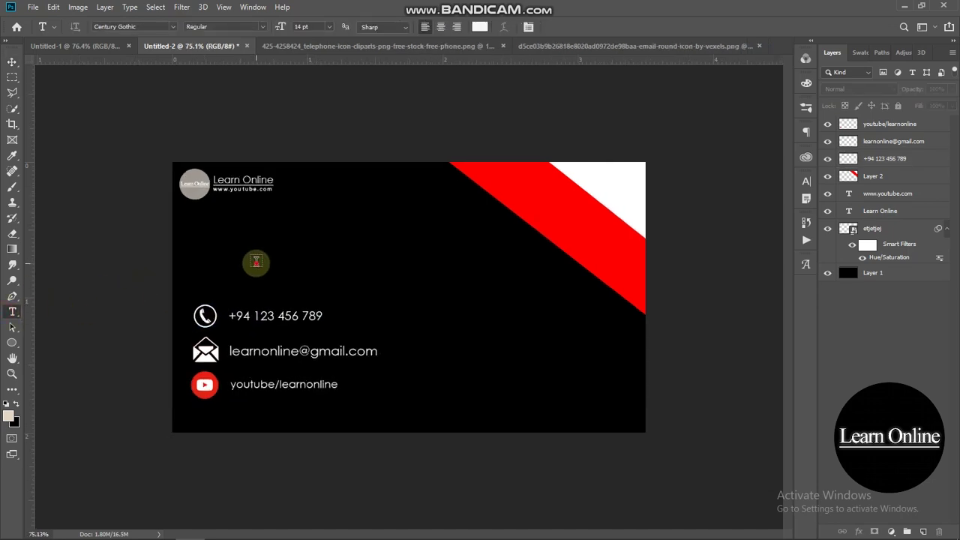
pyautogui.click(255, 262)
pyautogui.write('www.learnonli')
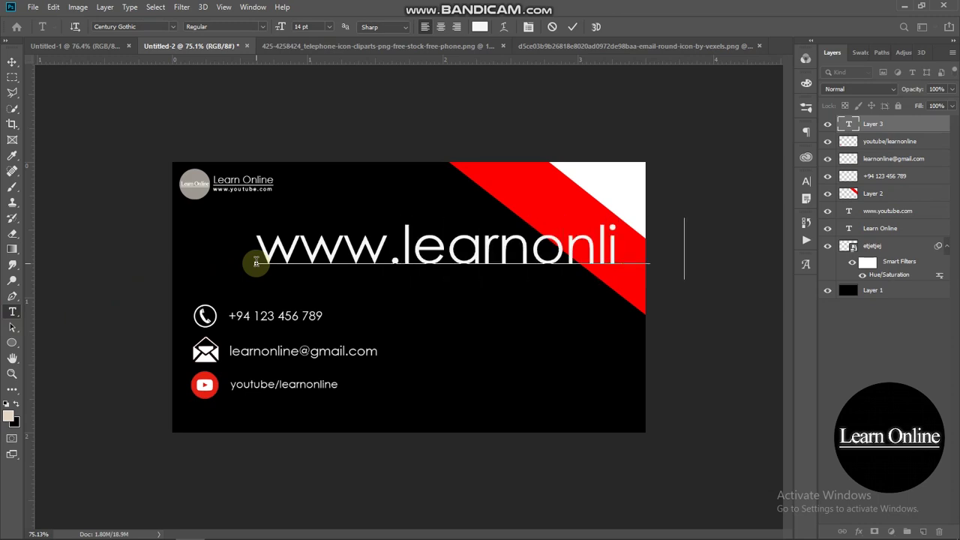
pyautogui.write('ne.com')
pyautogui.click(12, 62)
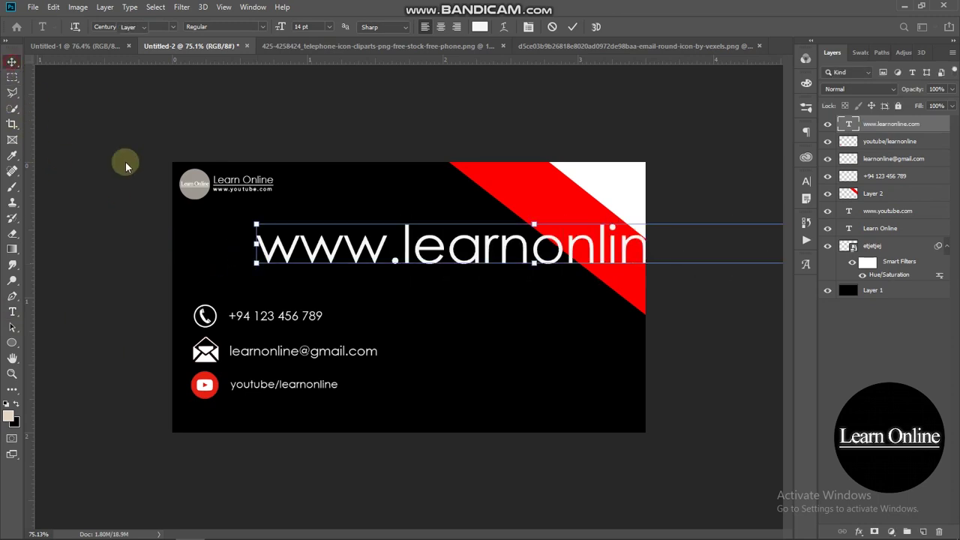
pyautogui.moveTo(517, 255); pyautogui.dragTo(475, 255)
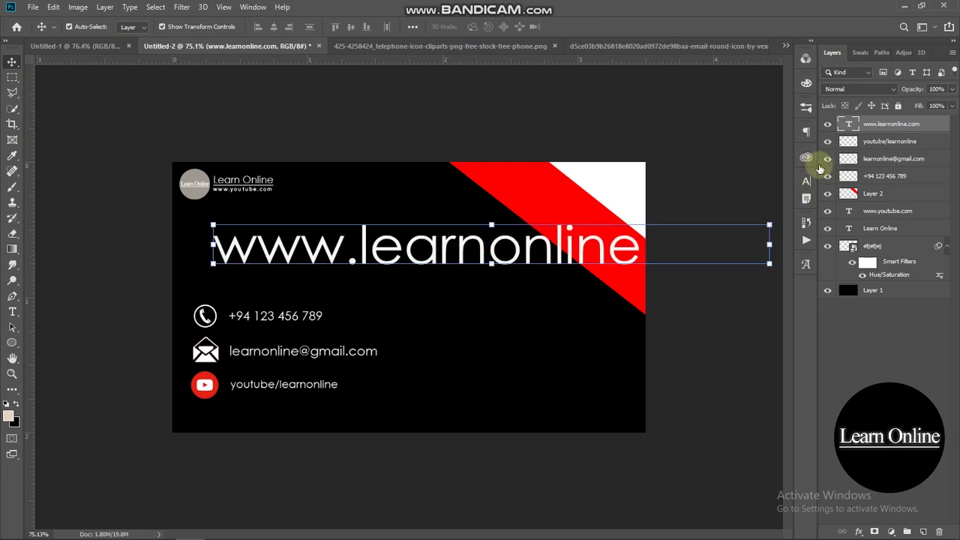
# - Set the URL text to Acumin Variable Concept with 200 tracking
pyautogui.click(807, 184)
pyautogui.click(732, 200)
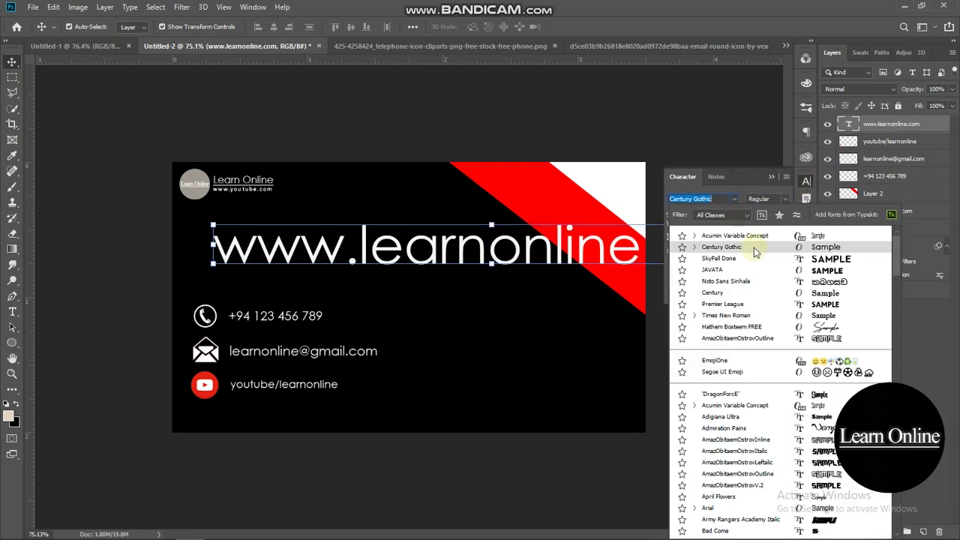
pyautogui.click(751, 236)
pyautogui.click(768, 175)
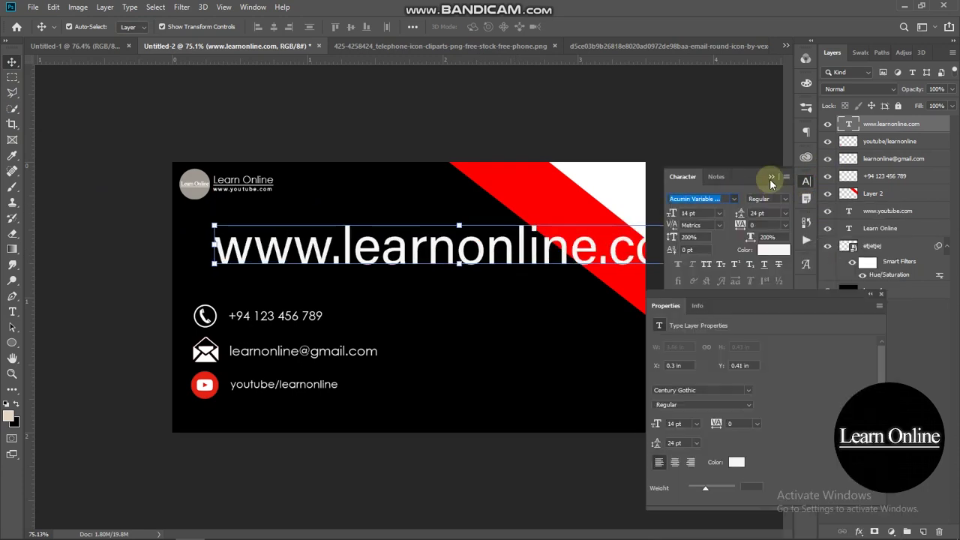
pyautogui.click(785, 225)
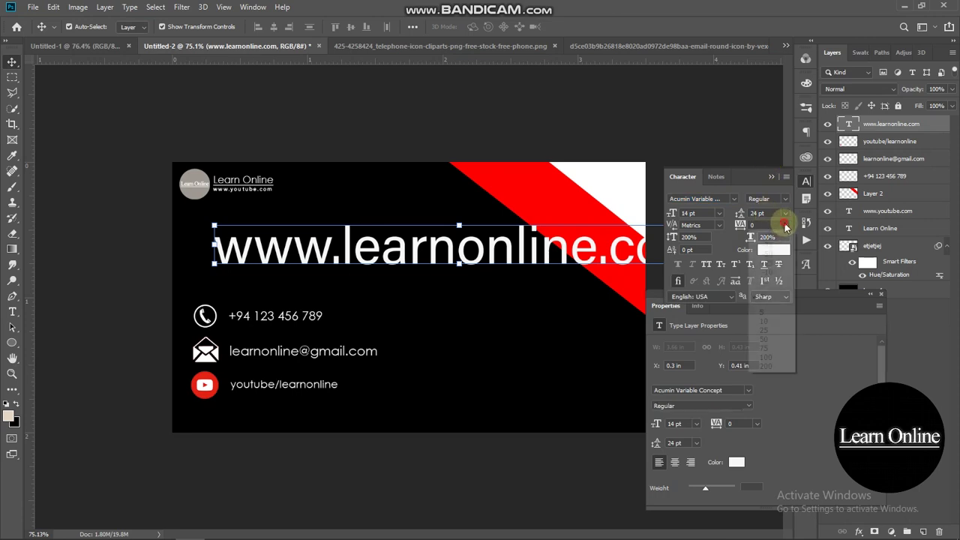
pyautogui.click(766, 358)
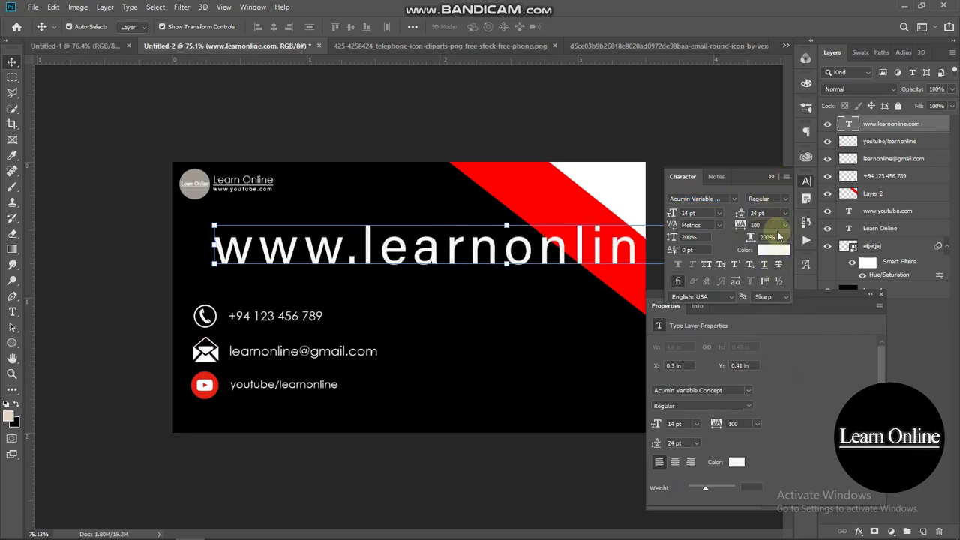
pyautogui.click(785, 225)
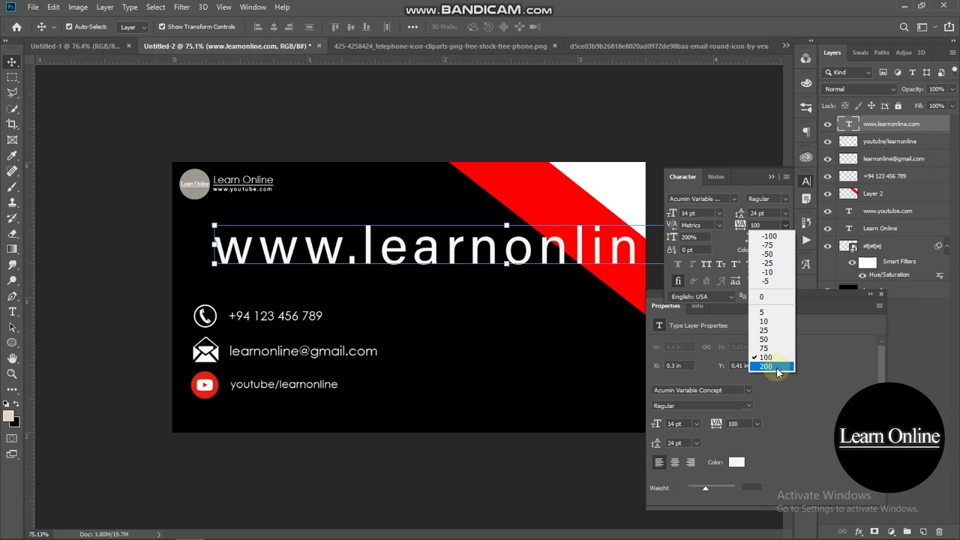
pyautogui.click(776, 366)
pyautogui.click(881, 293)
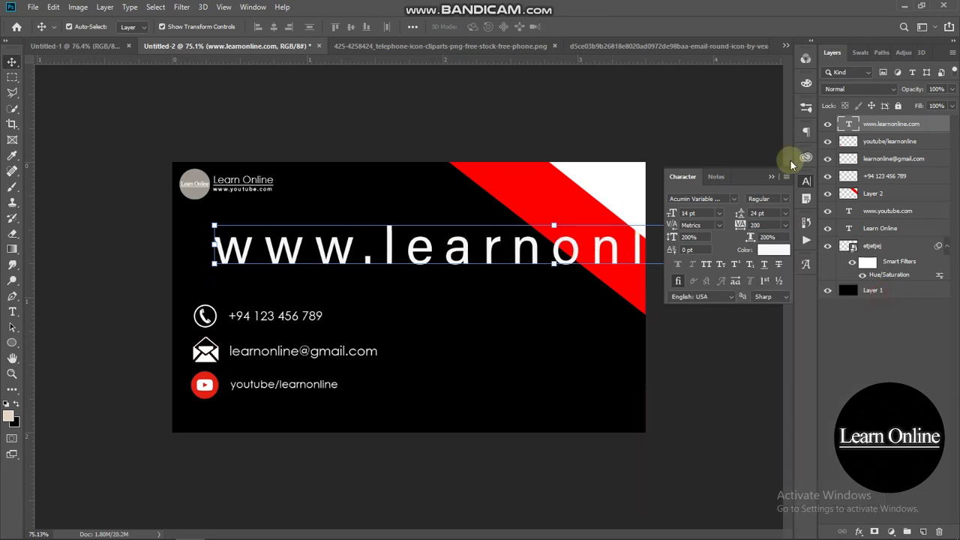
pyautogui.click(769, 179)
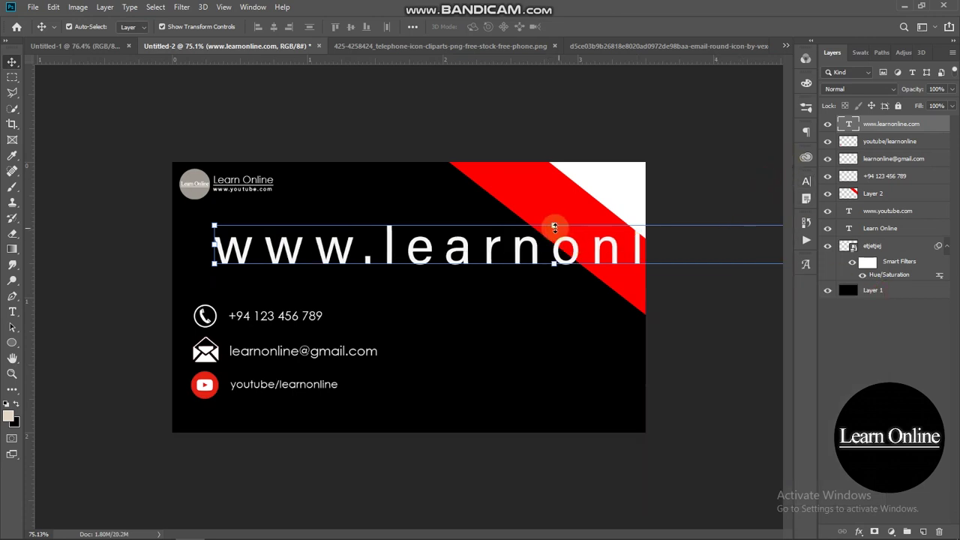
pyautogui.moveTo(553, 245); pyautogui.dragTo(558, 276)
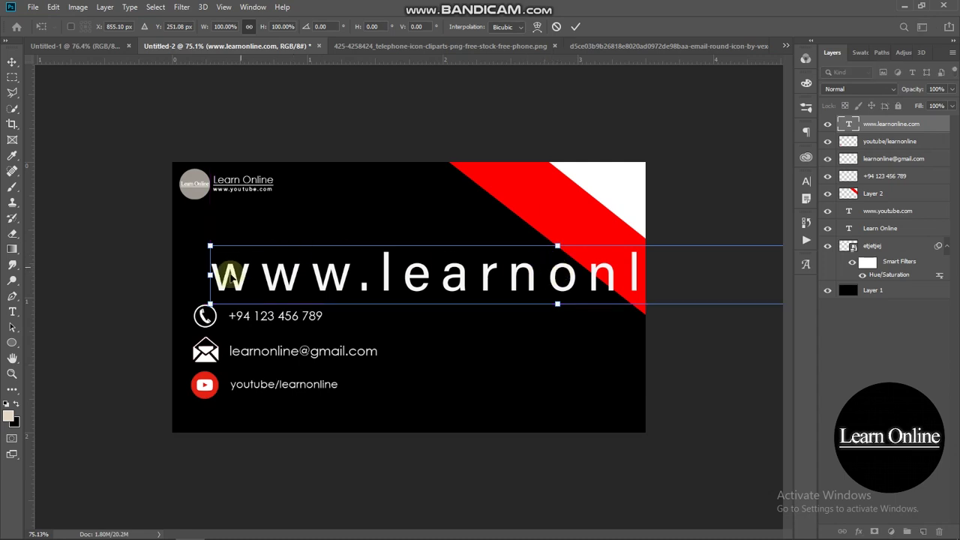
pyautogui.moveTo(208, 278); pyautogui.dragTo(355, 278)
pyautogui.moveTo(548, 273); pyautogui.dragTo(356, 265)
pyautogui.moveTo(711, 270); pyautogui.dragTo(501, 414)
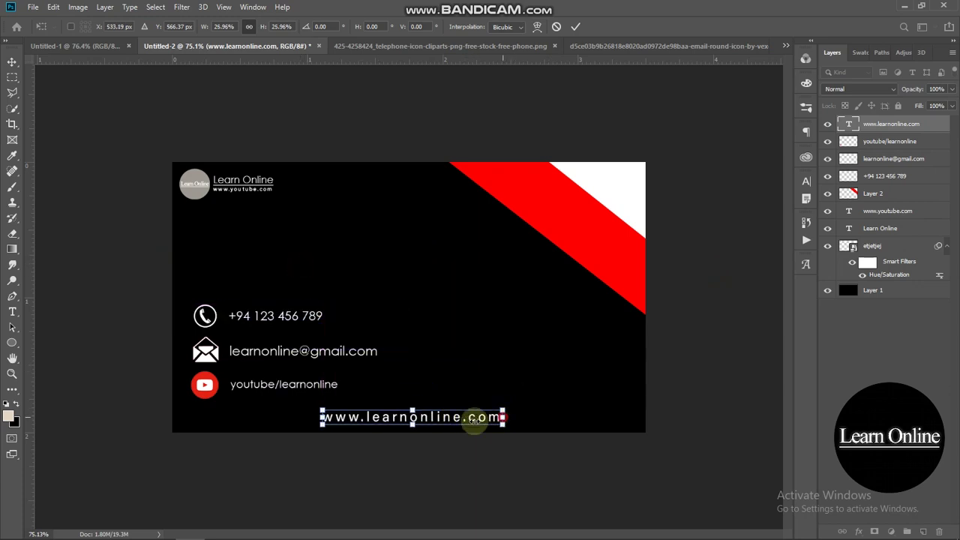
pyautogui.scroll(-2, 474, 421)
pyautogui.moveTo(397, 388); pyautogui.dragTo(459, 392)
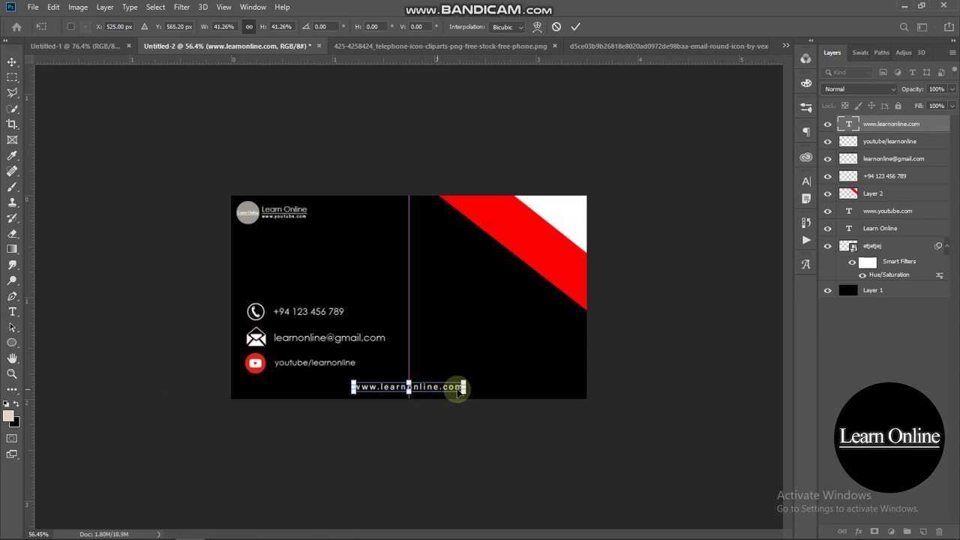
pyautogui.click(671, 363)
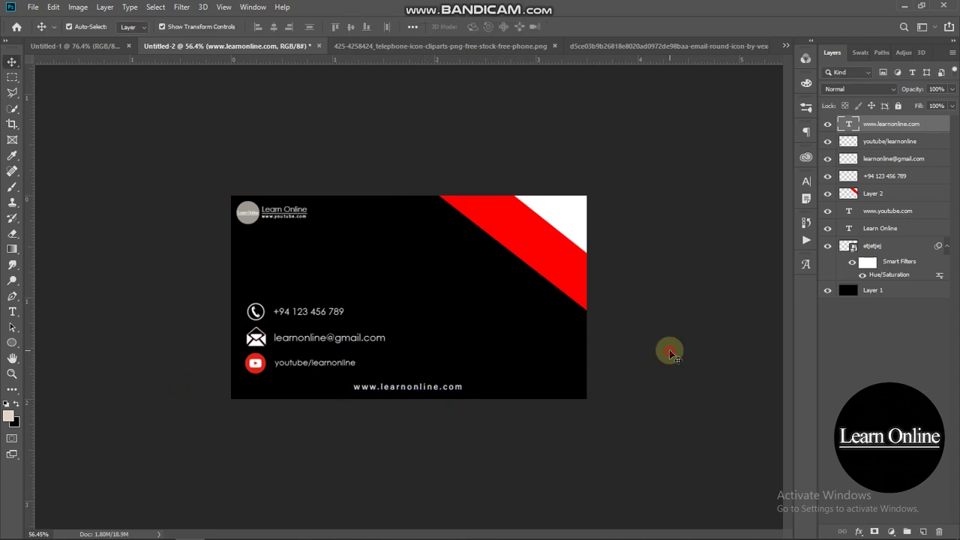
pyautogui.click(670, 352)
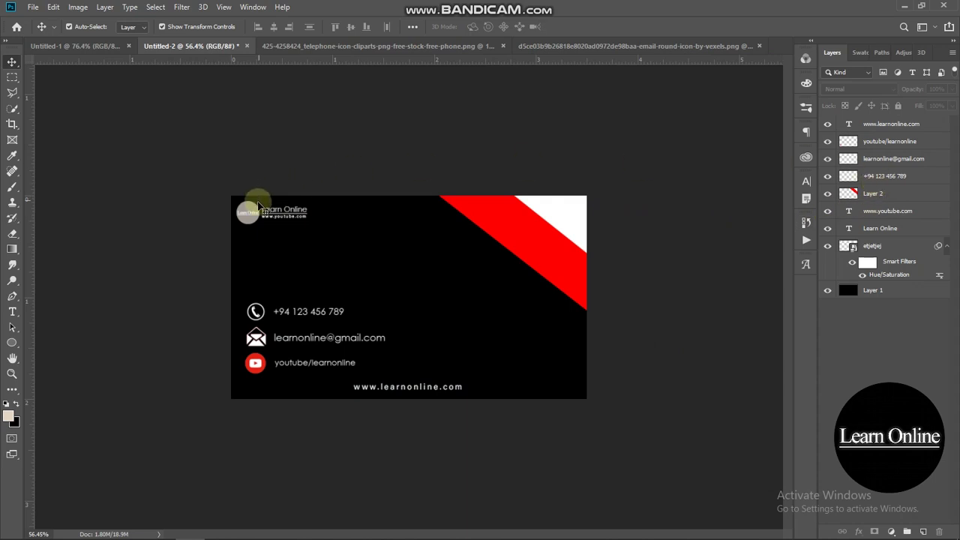
pyautogui.click(252, 208)
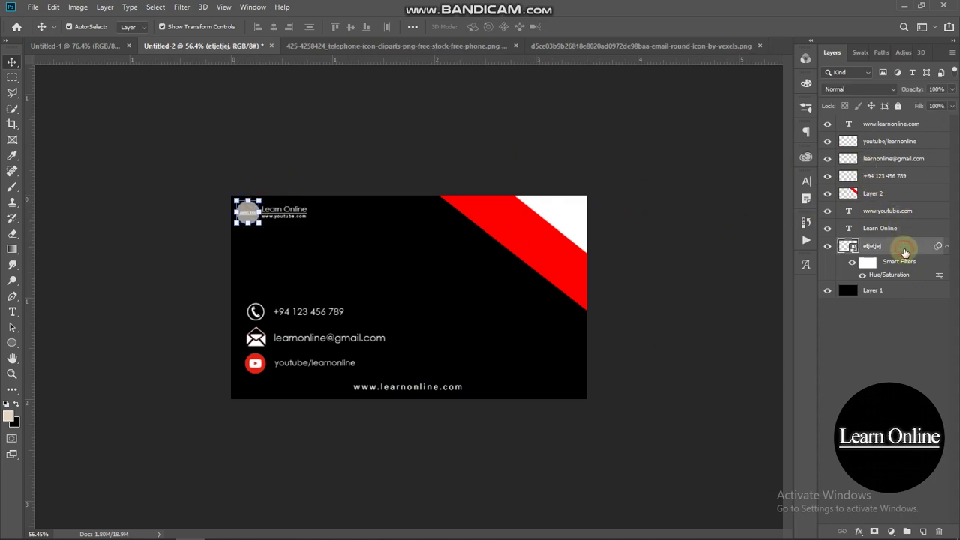
pyautogui.press('ctrl')
pyautogui.keyDown('ctrl'); pyautogui.click(903, 229); pyautogui.keyUp('ctrl')
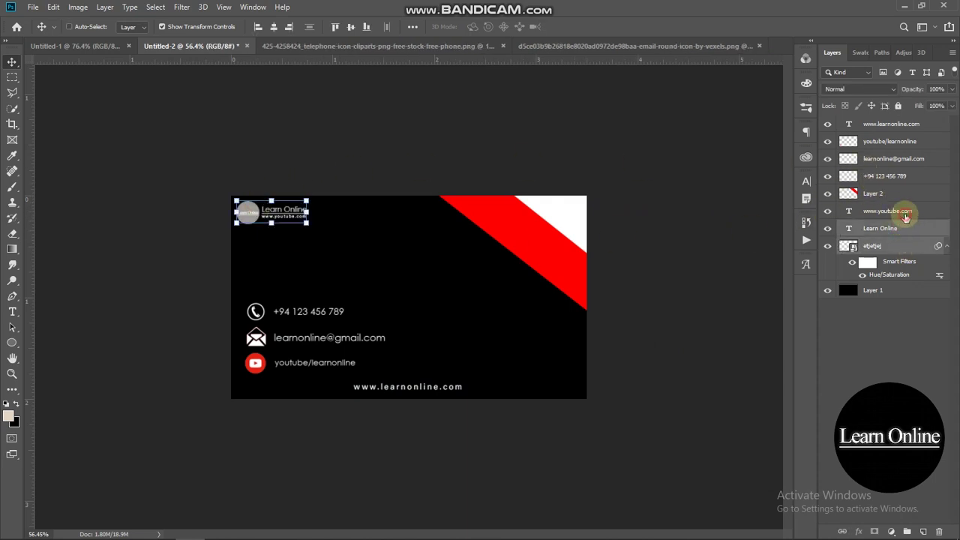
pyautogui.keyDown('ctrl'); pyautogui.click(906, 214); pyautogui.keyUp('ctrl')
pyautogui.rightClick(906, 214)
pyautogui.click(825, 187)
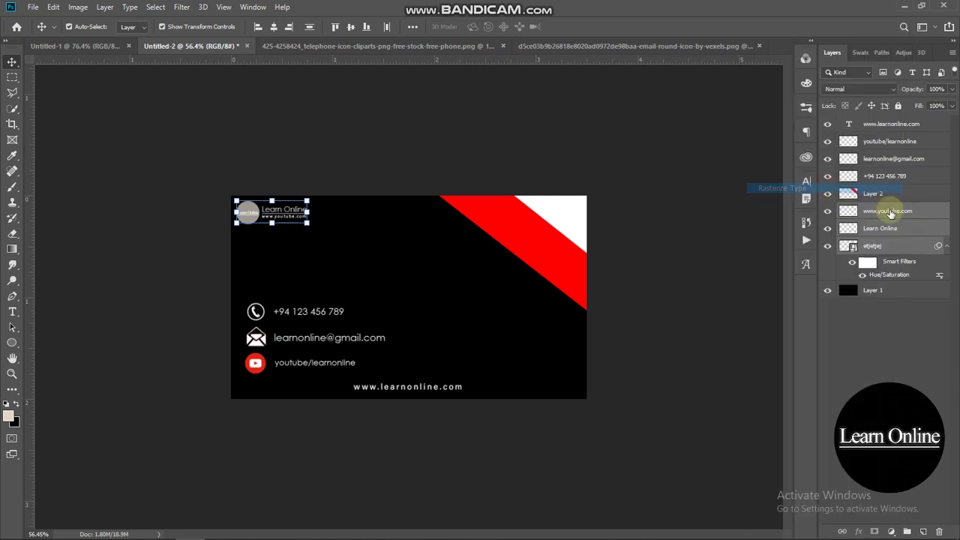
pyautogui.click(810, 387)
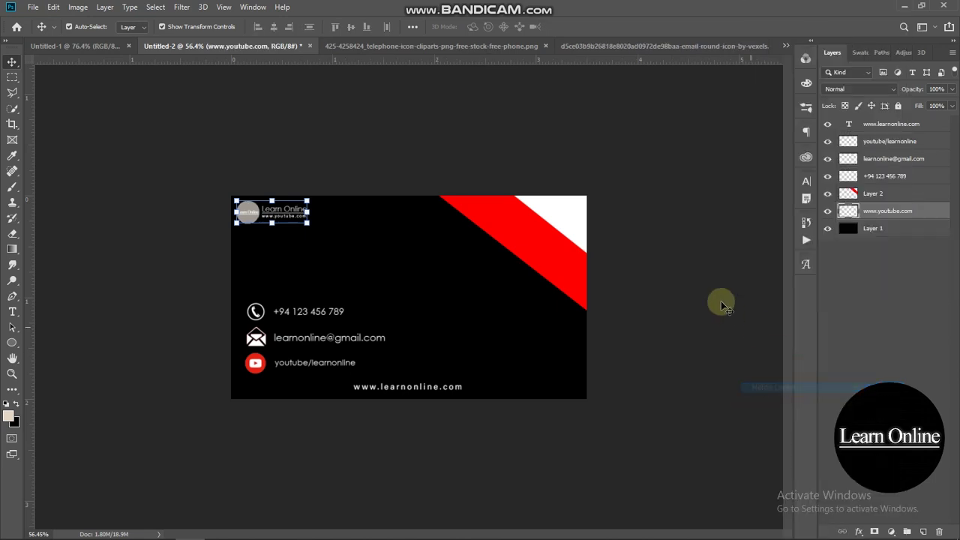
pyautogui.moveTo(306, 224); pyautogui.dragTo(454, 285)
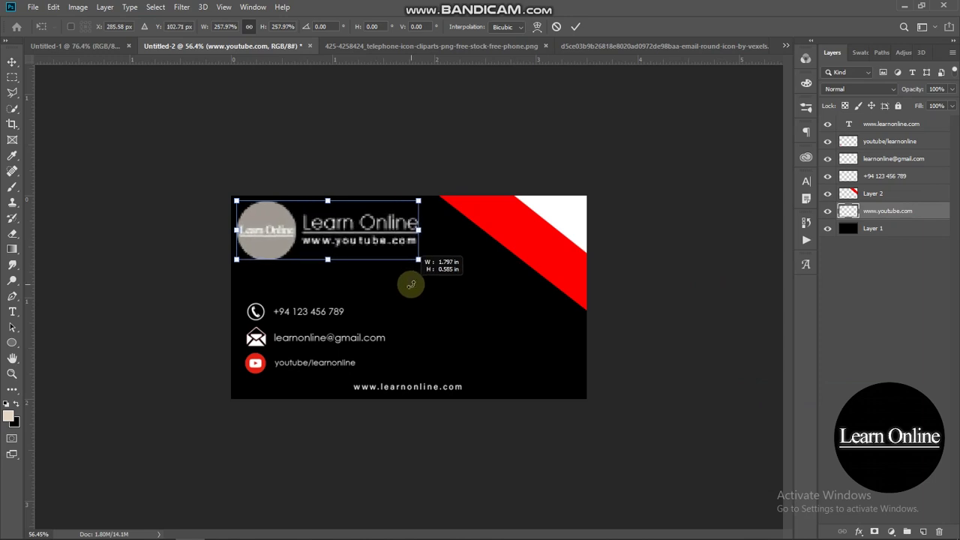
pyautogui.click(421, 246)
pyautogui.click(382, 136)
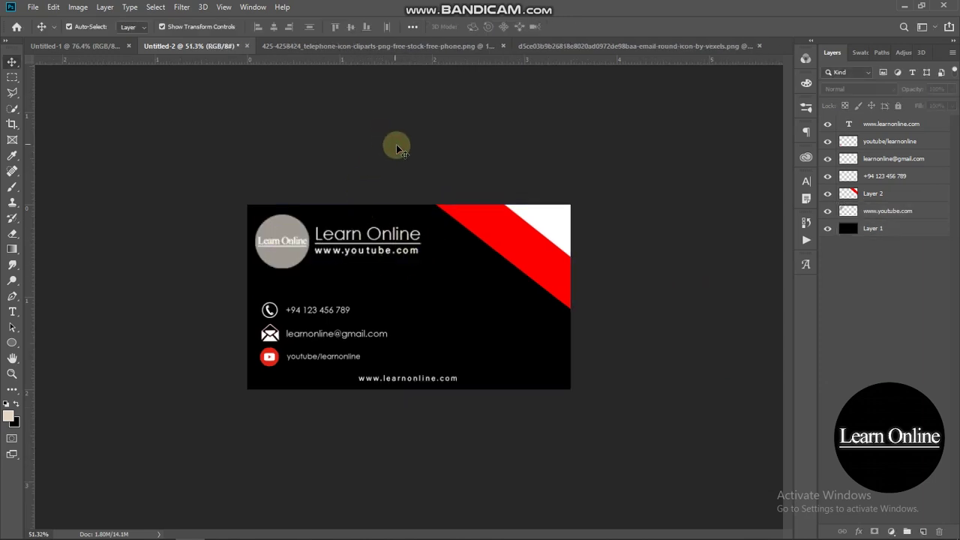
pyautogui.scroll(1, 396, 152)
pyautogui.moveTo(288, 217); pyautogui.dragTo(288, 222)
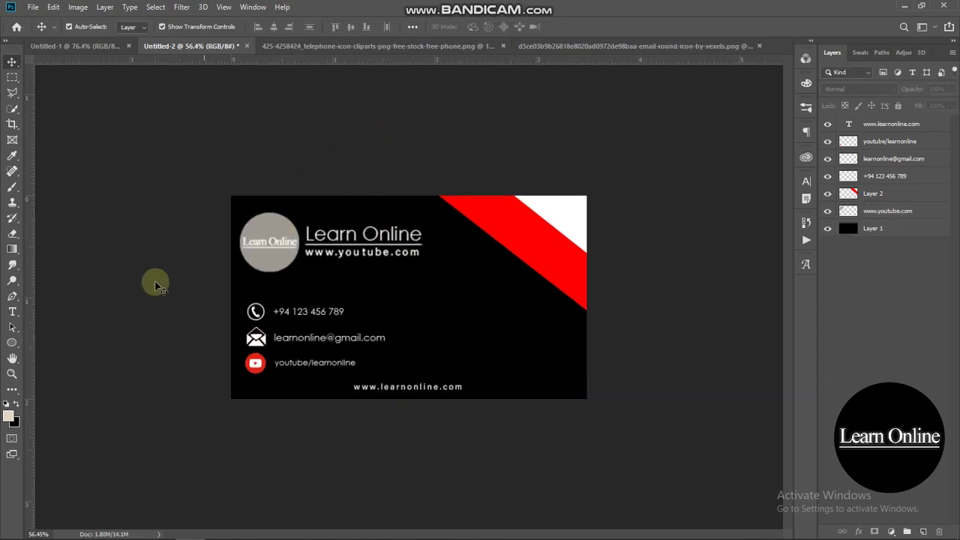
# - Add a new Layer 3 placed below Layer 2 for the white panel
pyautogui.click(9, 295)
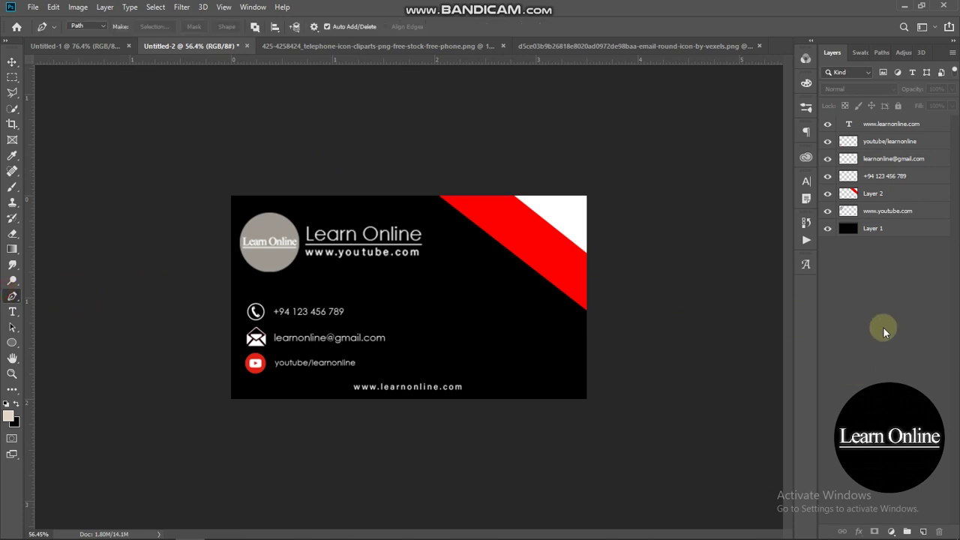
pyautogui.click(906, 200)
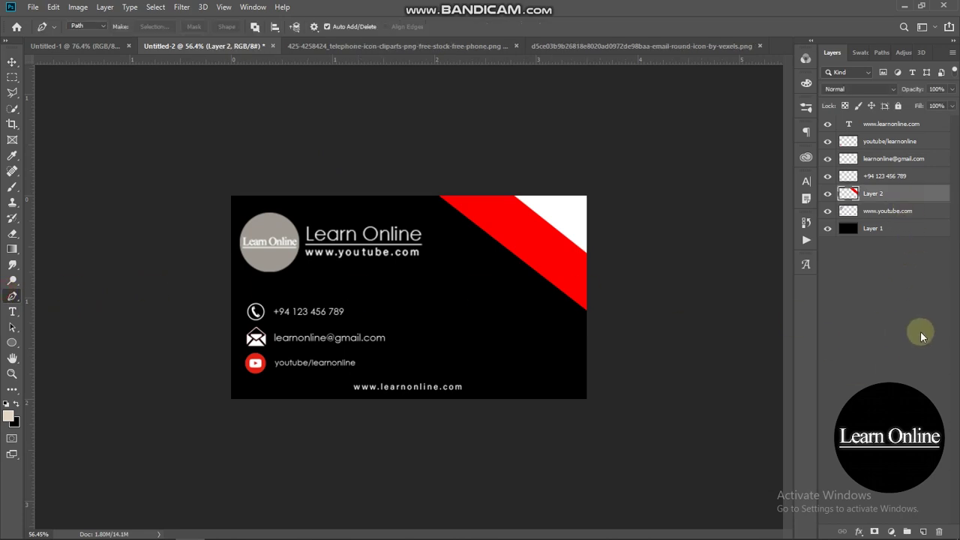
pyautogui.click(924, 530)
pyautogui.moveTo(882, 200); pyautogui.dragTo(884, 217)
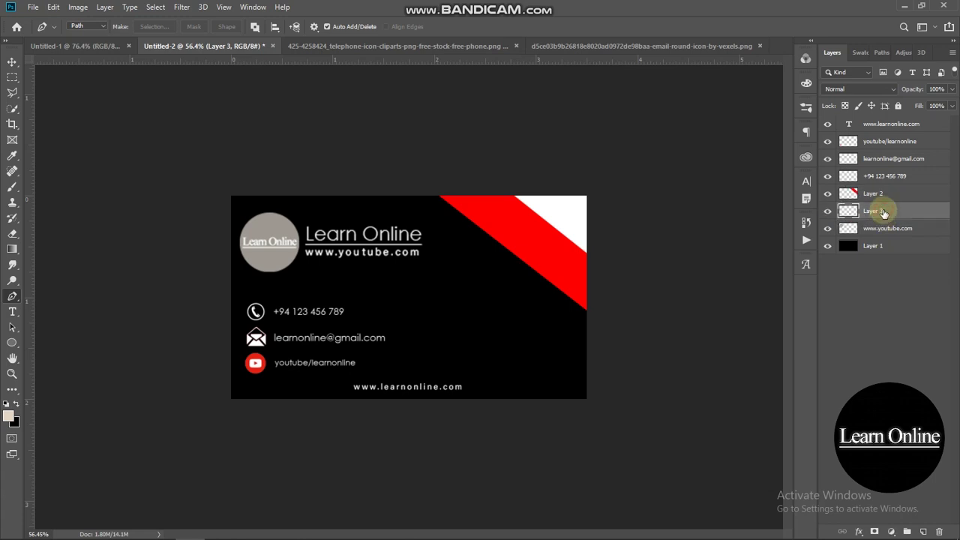
# - Draw a five-point diagonal pen path over the card's right side and convert it to a selection
pyautogui.click(418, 189)
pyautogui.click(628, 426)
pyautogui.click(668, 343)
pyautogui.click(651, 212)
pyautogui.click(578, 168)
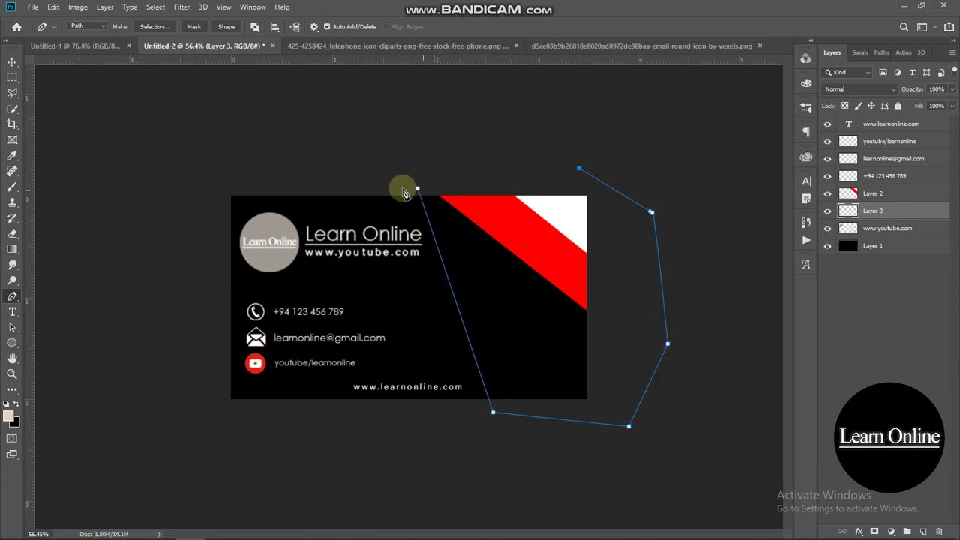
pyautogui.hotkey('ctrl', 'Return')
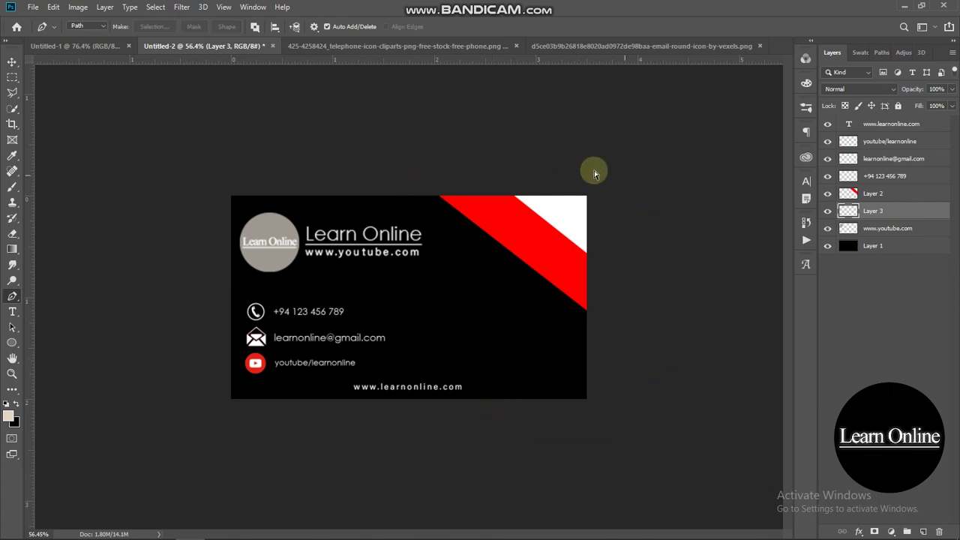
# - Fill the selection with pure white, then deselect
pyautogui.click(12, 78)
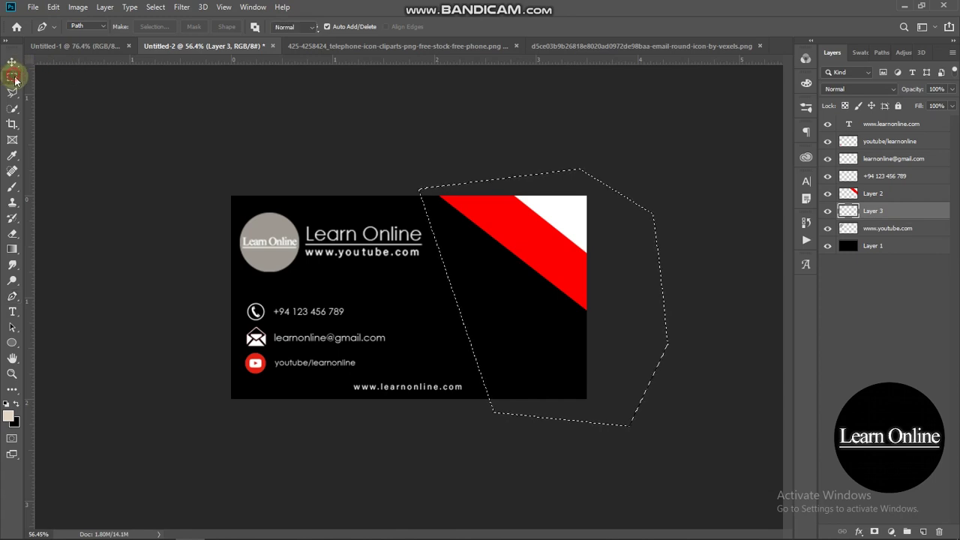
pyautogui.rightClick(541, 325)
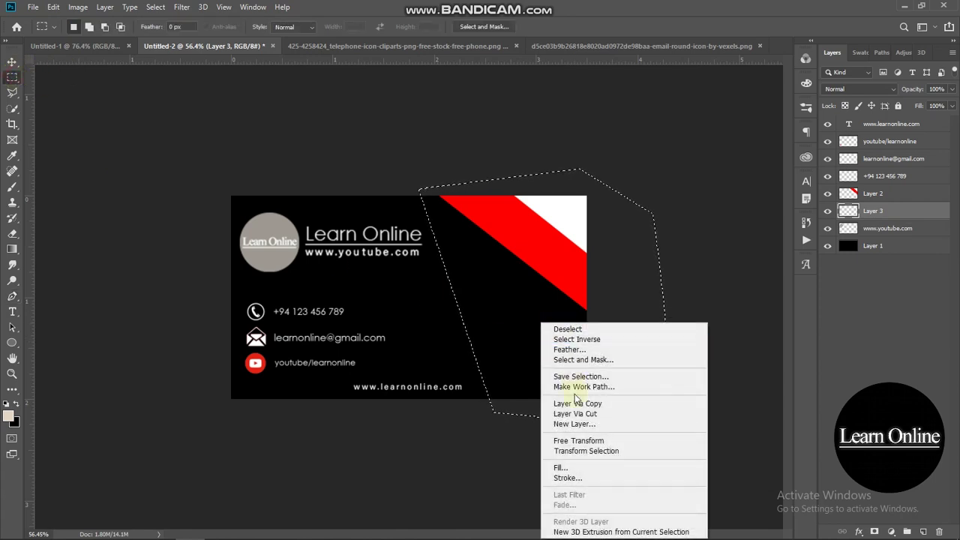
pyautogui.click(561, 463)
pyautogui.click(488, 132)
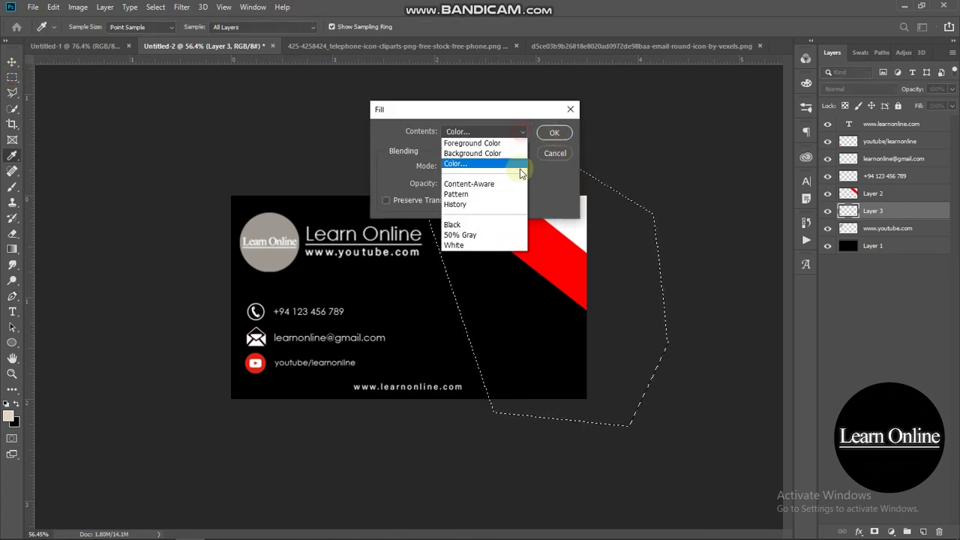
pyautogui.click(487, 166)
pyautogui.moveTo(666, 163); pyautogui.dragTo(636, 113)
pyautogui.click(913, 109)
pyautogui.click(554, 133)
pyautogui.hotkey('ctrl', 'd')
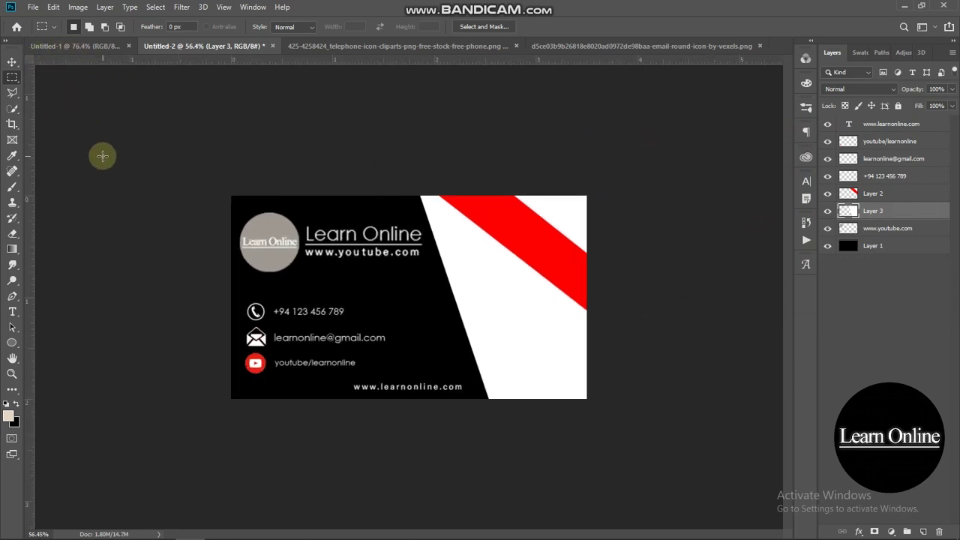
# - Drag the QR code screenshot from Downloads into Photoshop, opening it in Camera Raw
pyautogui.hotkey('ctrl', '+')
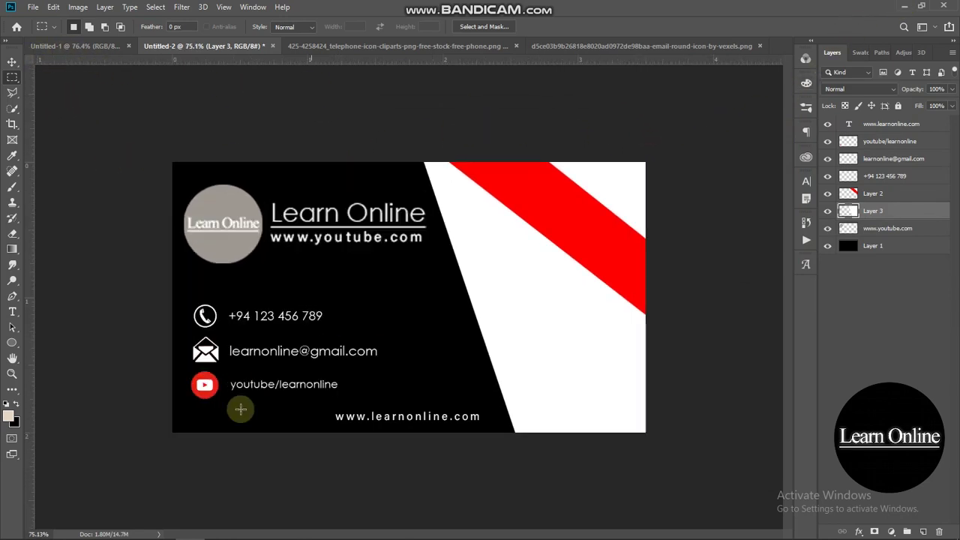
pyautogui.moveTo(138, 530)
pyautogui.click(111, 483)
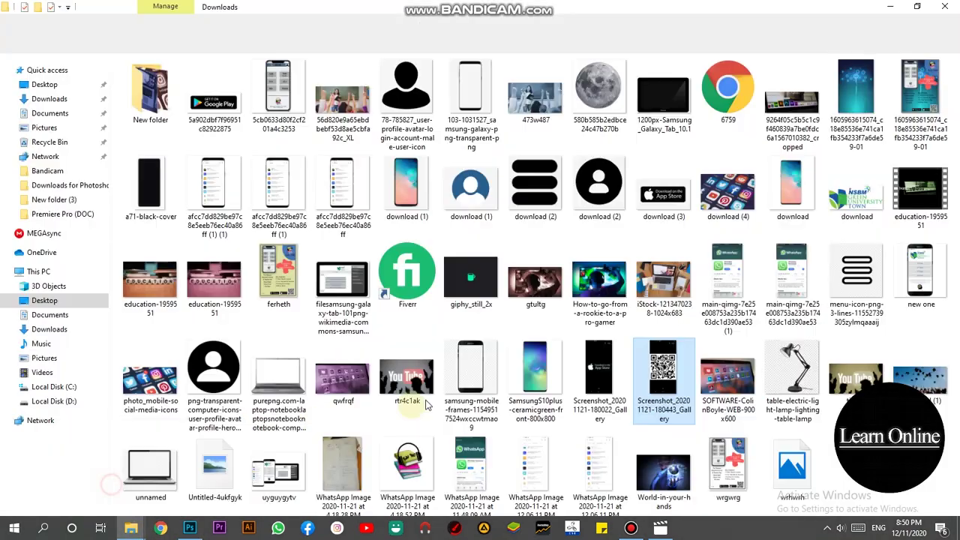
pyautogui.click(659, 366)
pyautogui.moveTo(659, 365); pyautogui.dragTo(773, 43)
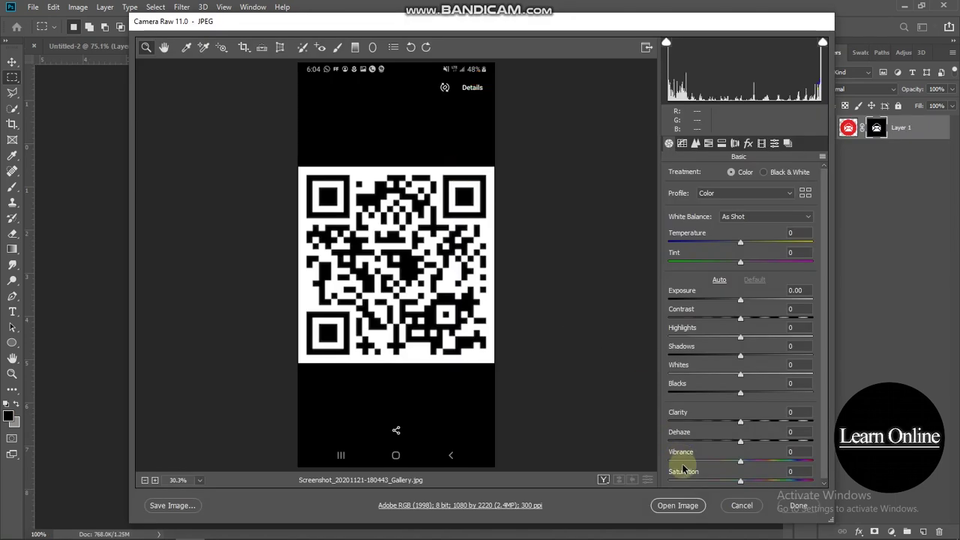
# - Open the QR screenshot as an image and drag it into the business card document
pyautogui.click(678, 505)
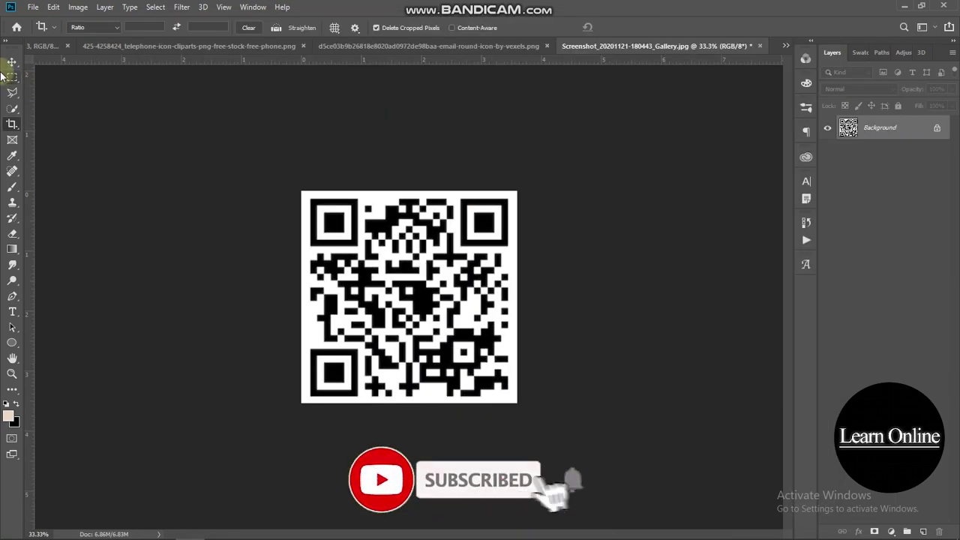
pyautogui.click(12, 62)
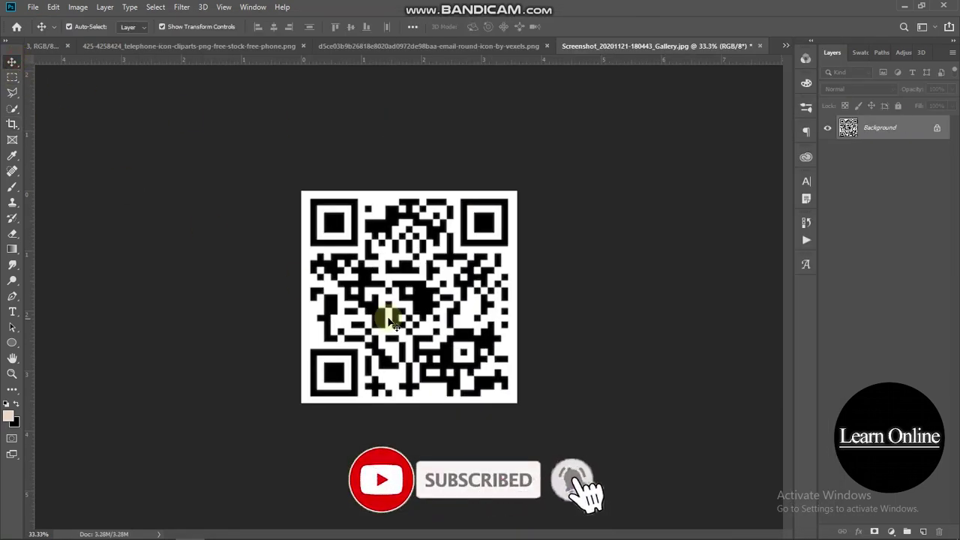
pyautogui.moveTo(396, 312); pyautogui.dragTo(515, 328)
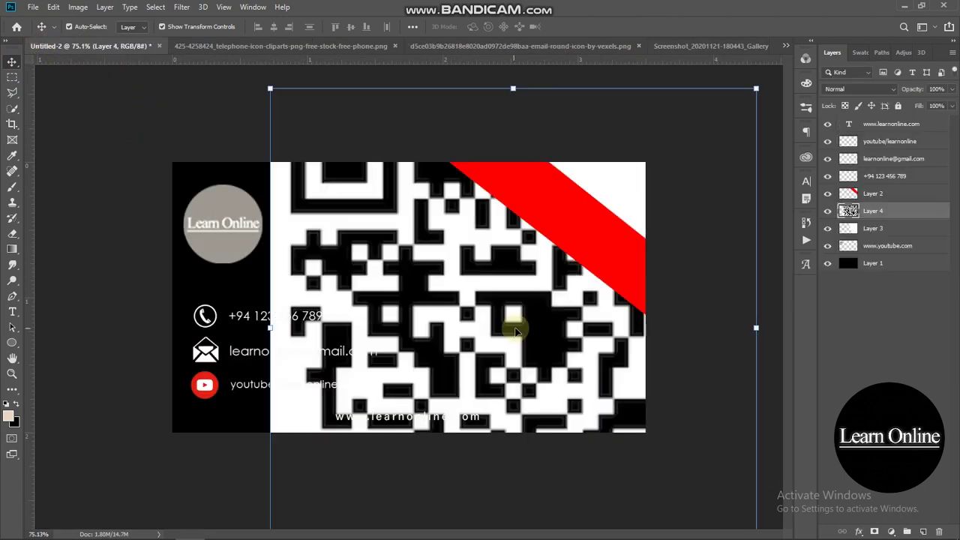
# - Scale the QR code down to about 18% and place it in the lower-right white area
pyautogui.moveTo(756, 89); pyautogui.dragTo(514, 327)
pyautogui.scroll(-2, 474, 320)
pyautogui.moveTo(305, 500); pyautogui.dragTo(421, 384)
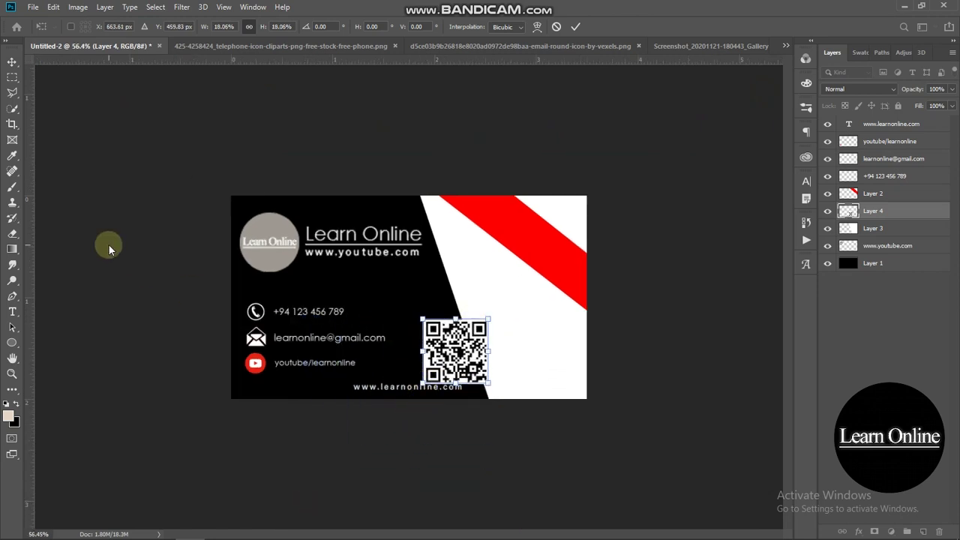
pyautogui.click(109, 245)
pyautogui.click(486, 347)
pyautogui.moveTo(469, 347); pyautogui.dragTo(548, 339)
pyautogui.click(731, 302)
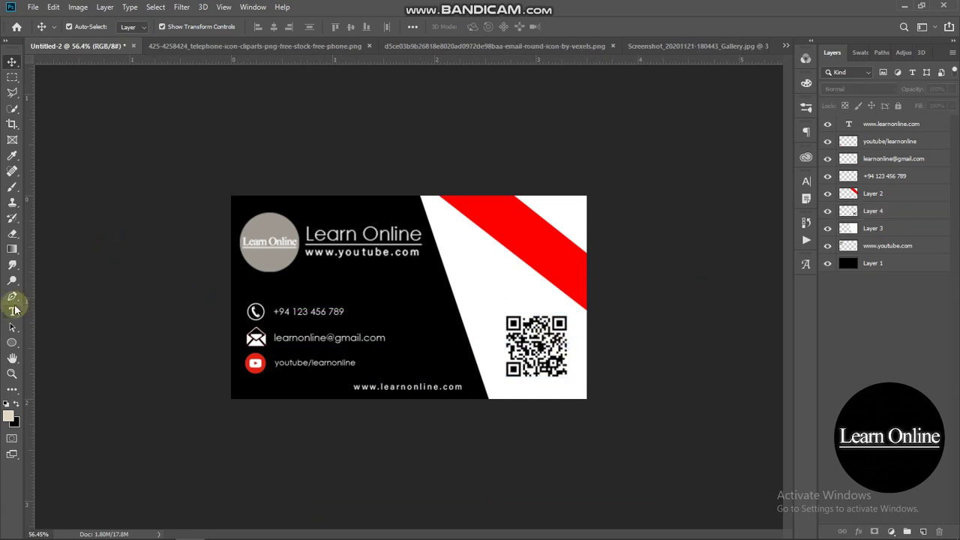
# - Type 'SCAN ME' across the middle of the card and select it
pyautogui.click(14, 311)
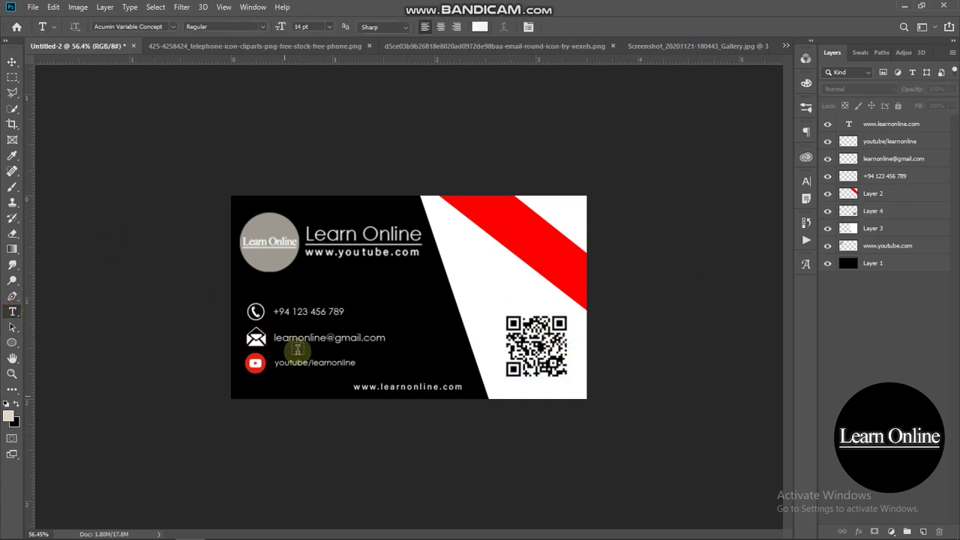
pyautogui.click(369, 297)
pyautogui.write('S C A')
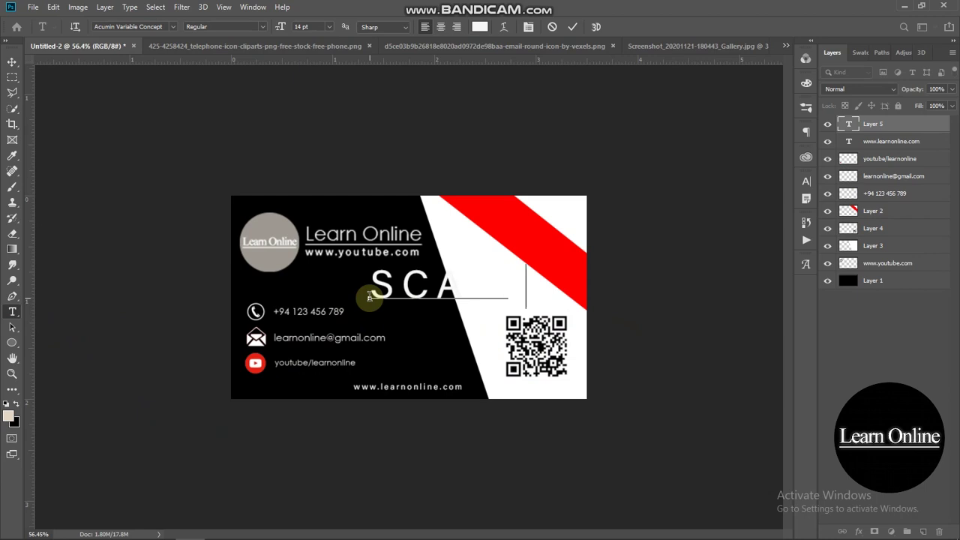
pyautogui.moveTo(369, 297); pyautogui.dragTo(642, 276)
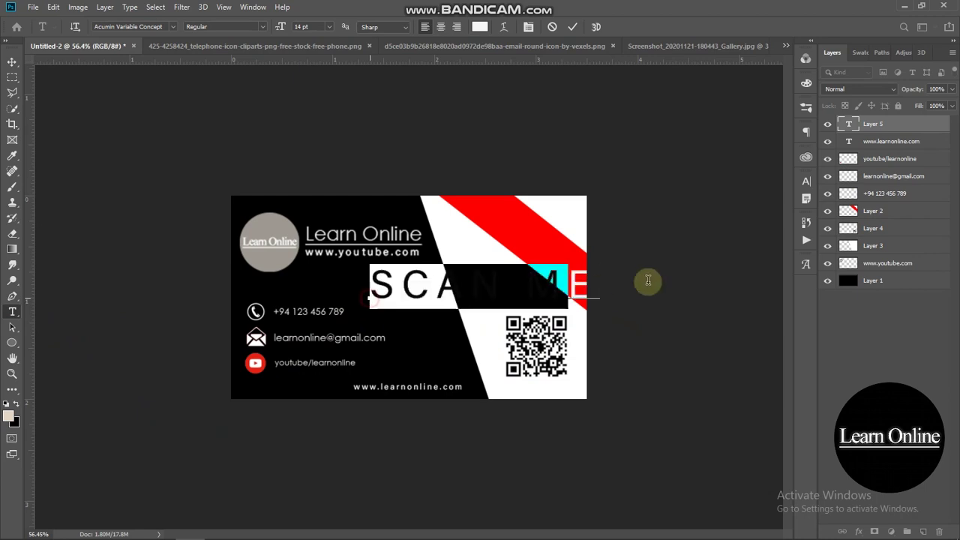
# - Set the SCAN ME text to the JAVATA font with tracking 0 and commit it
pyautogui.click(805, 185)
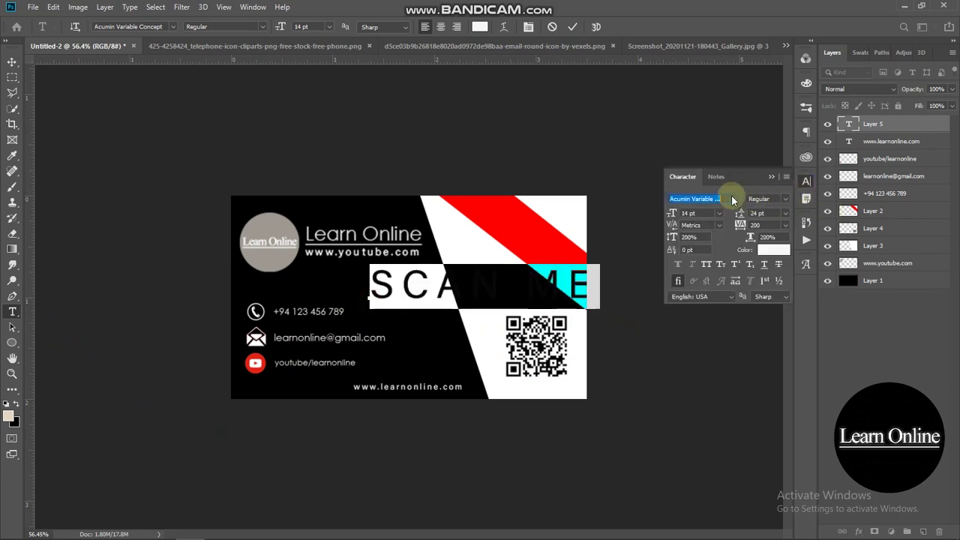
pyautogui.click(733, 200)
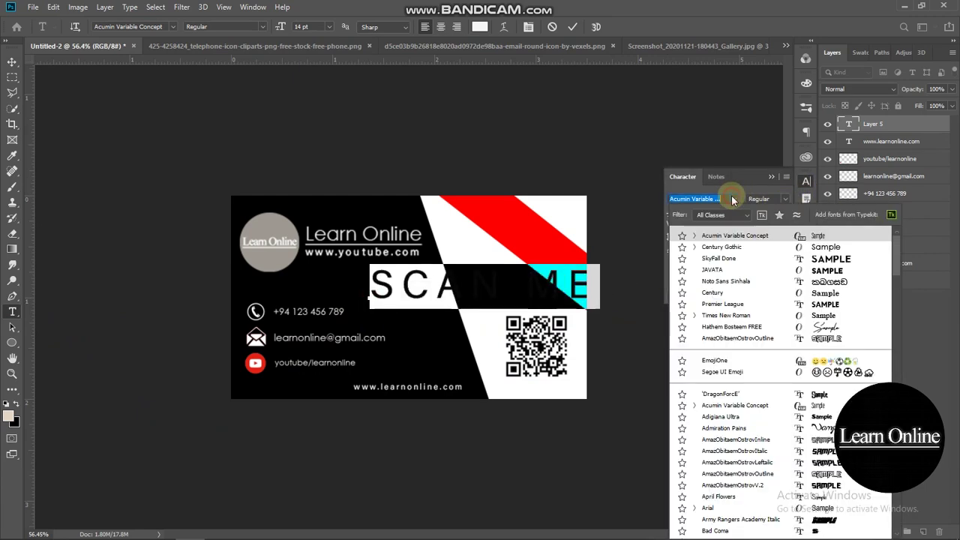
pyautogui.click(759, 269)
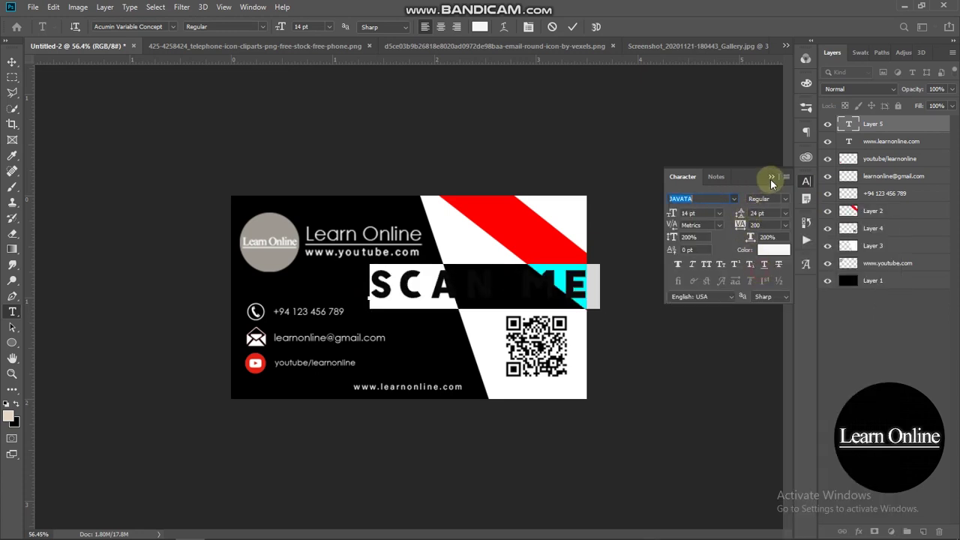
pyautogui.click(785, 226)
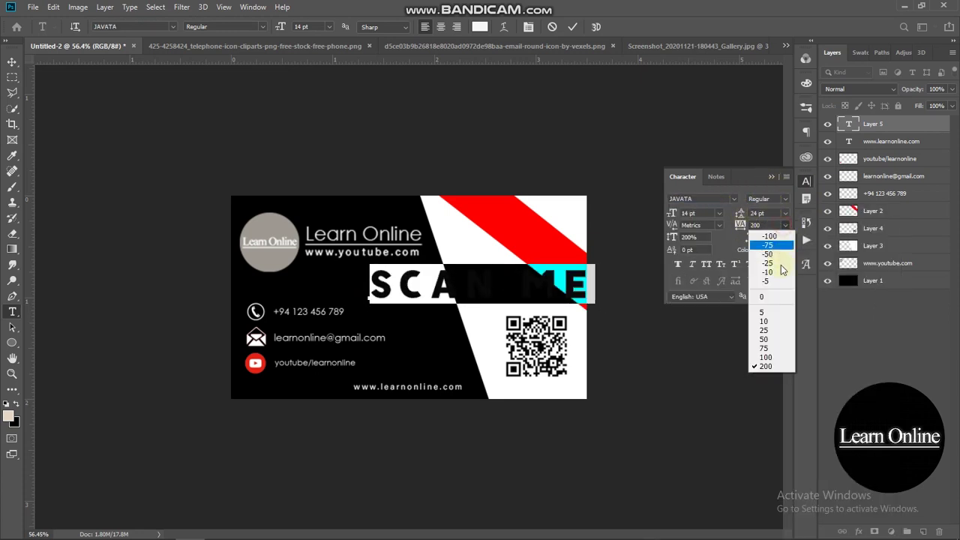
pyautogui.click(762, 297)
pyautogui.click(771, 176)
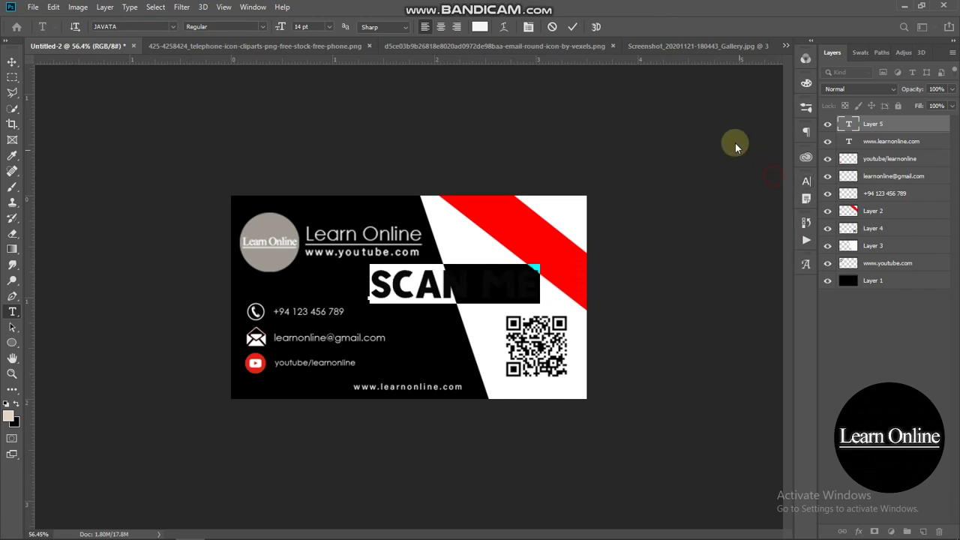
pyautogui.click(729, 148)
pyautogui.click(11, 62)
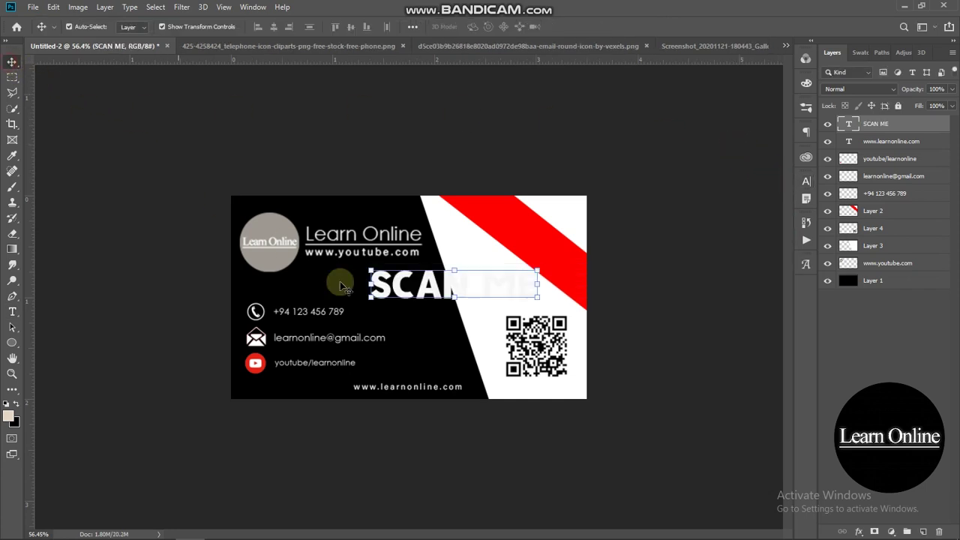
# - Change the SCAN ME text colour to black
pyautogui.click(804, 183)
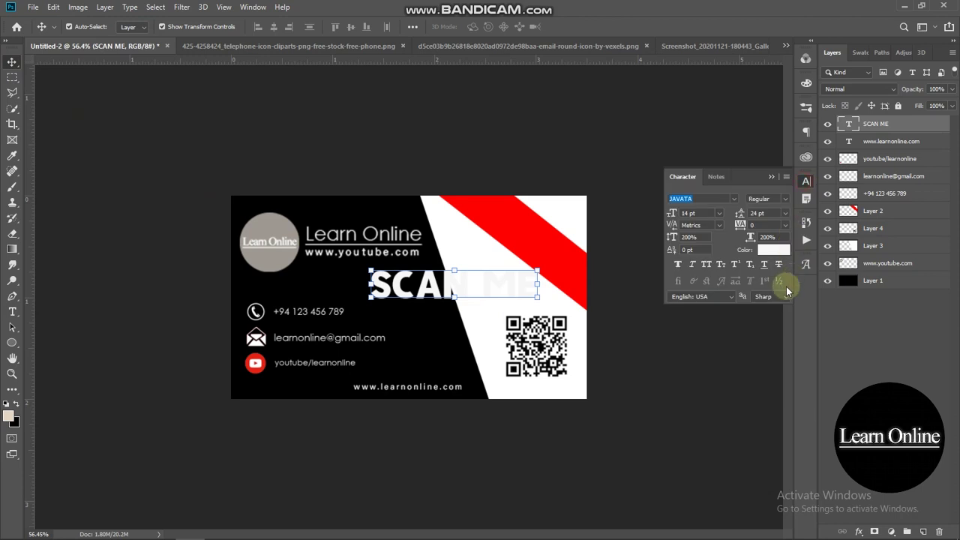
pyautogui.click(777, 249)
pyautogui.click(793, 266)
pyautogui.click(905, 109)
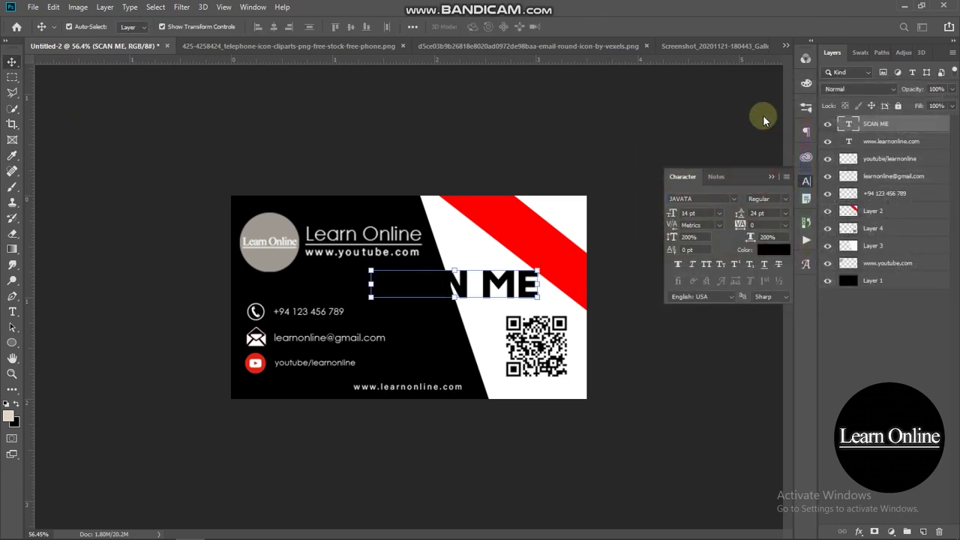
pyautogui.click(654, 200)
# - Move SCAN ME down under the QR code and shrink it to fit
pyautogui.moveTo(441, 281); pyautogui.dragTo(578, 397)
pyautogui.moveTo(574, 387); pyautogui.dragTo(568, 387)
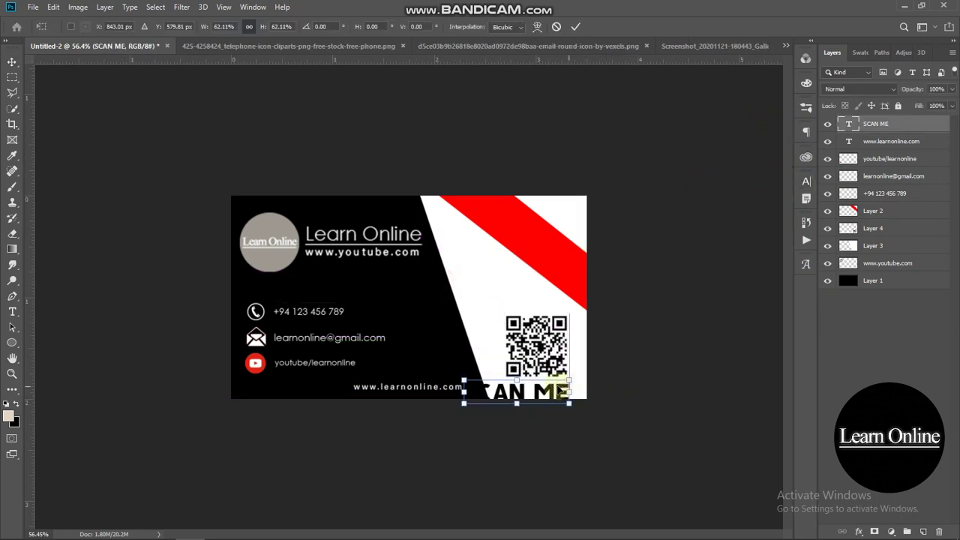
pyautogui.moveTo(463, 392); pyautogui.dragTo(521, 388)
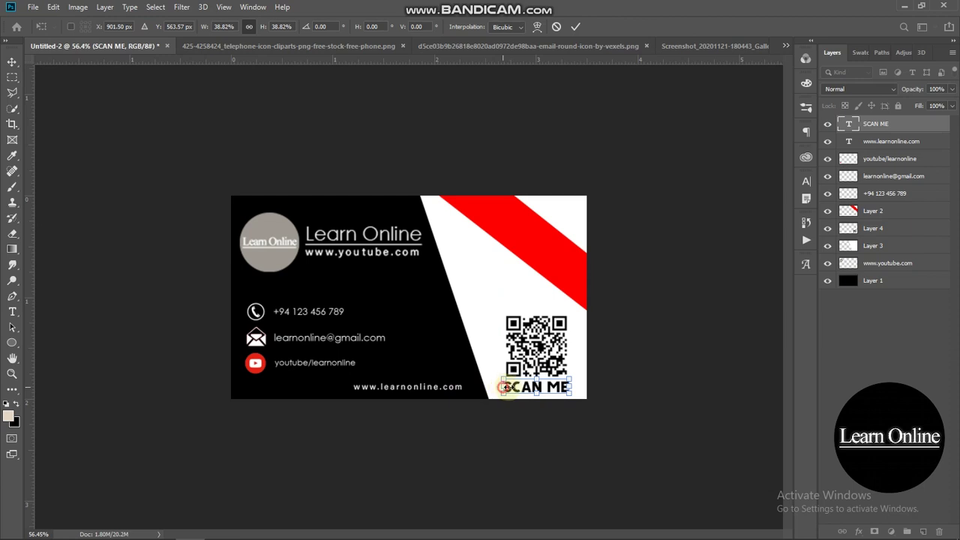
pyautogui.moveTo(503, 387); pyautogui.dragTo(549, 388)
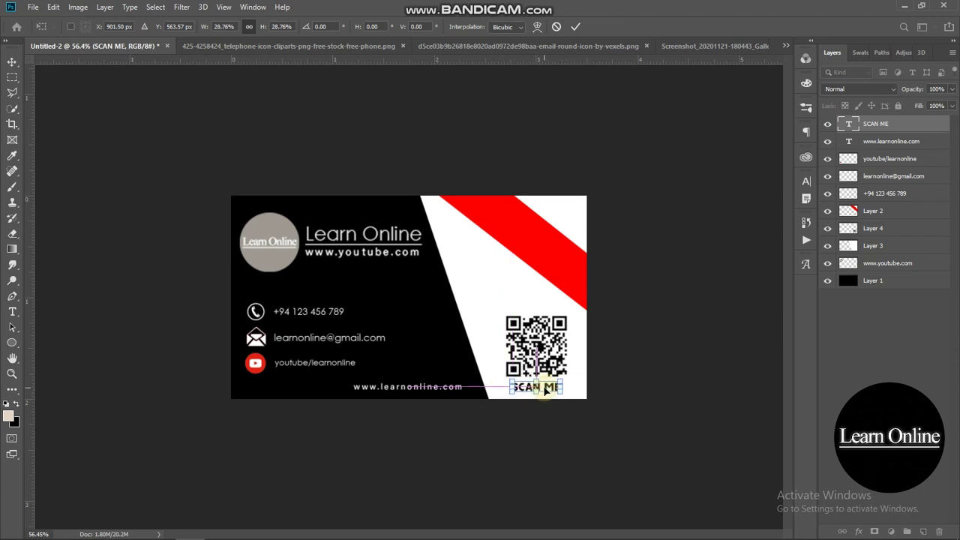
pyautogui.click(623, 369)
pyautogui.click(628, 366)
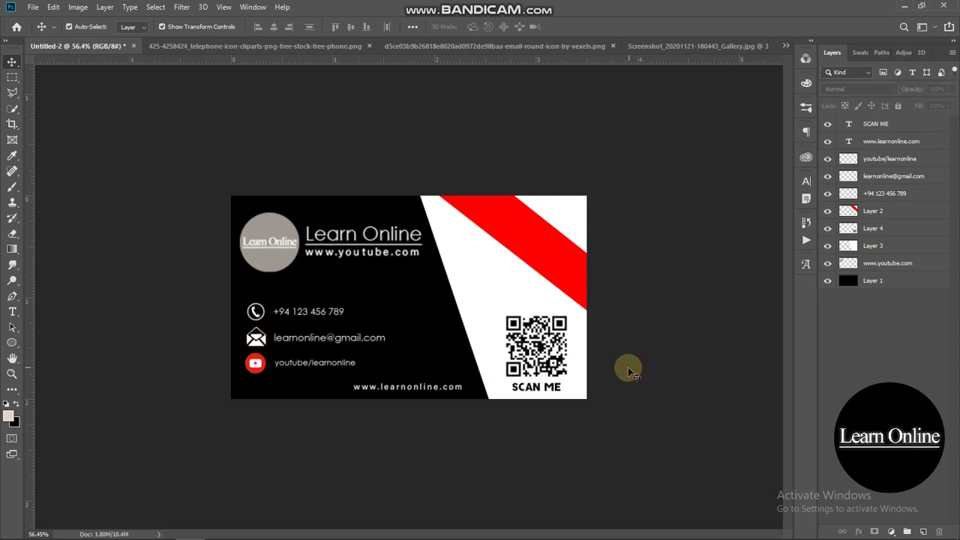
# - Nudge SCAN ME so it is centred directly beneath the QR code
pyautogui.click(547, 391)
pyautogui.click(806, 182)
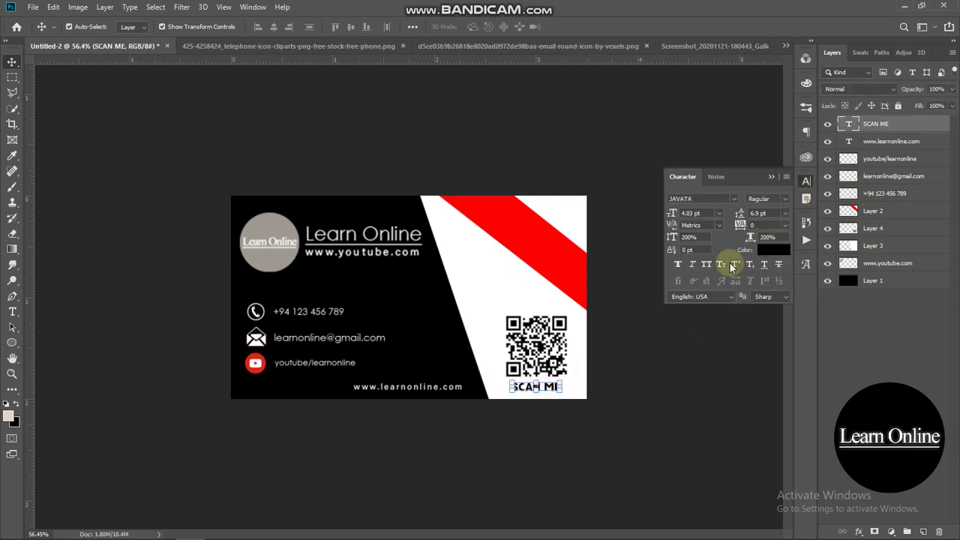
pyautogui.click(771, 177)
pyautogui.click(765, 160)
pyautogui.moveTo(529, 394); pyautogui.dragTo(539, 396)
pyautogui.click(540, 368)
pyautogui.click(643, 387)
pyautogui.click(536, 387)
pyautogui.click(680, 361)
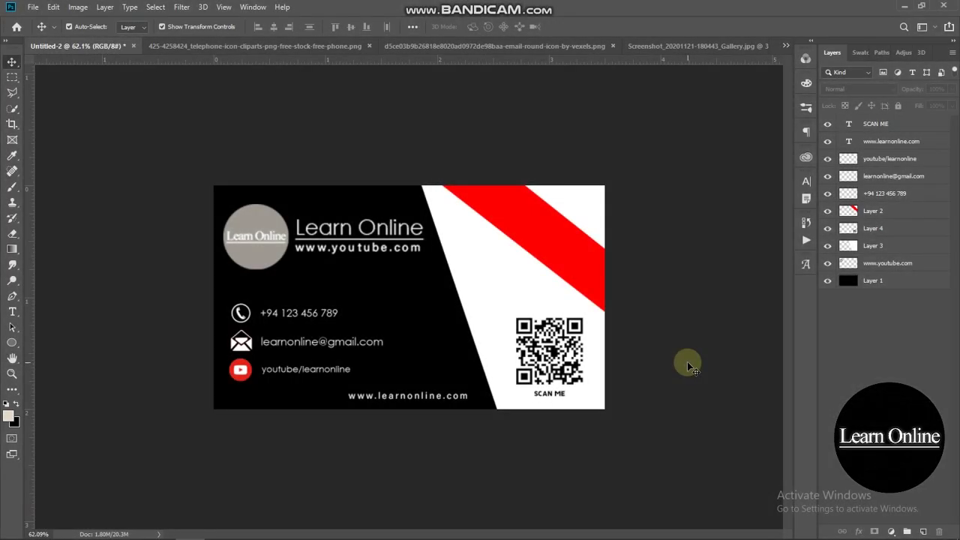
# - Zoom in to review the finished card back, then switch to the Untitled-1 document
pyautogui.scroll(3, 687, 362)
pyautogui.scroll(2, 739, 352)
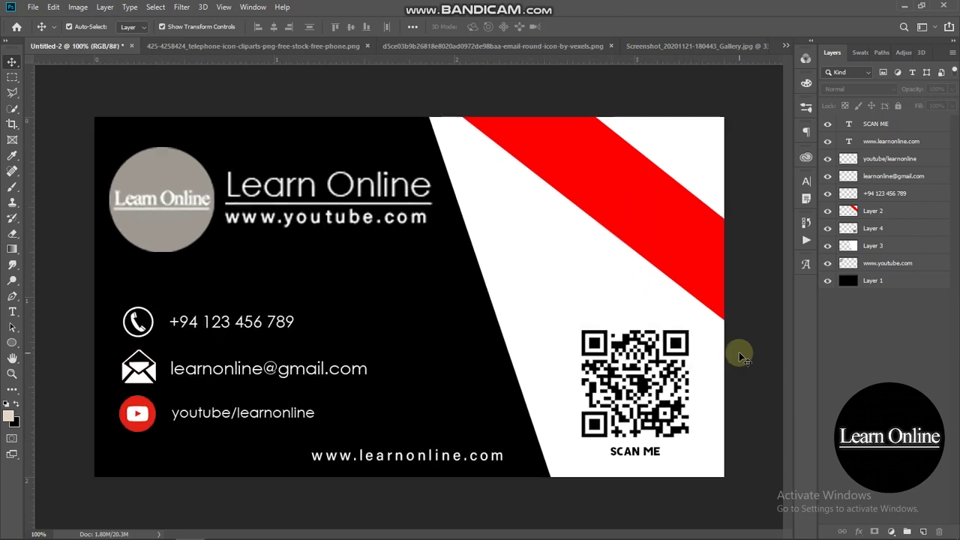
pyautogui.scroll(-1, 738, 351)
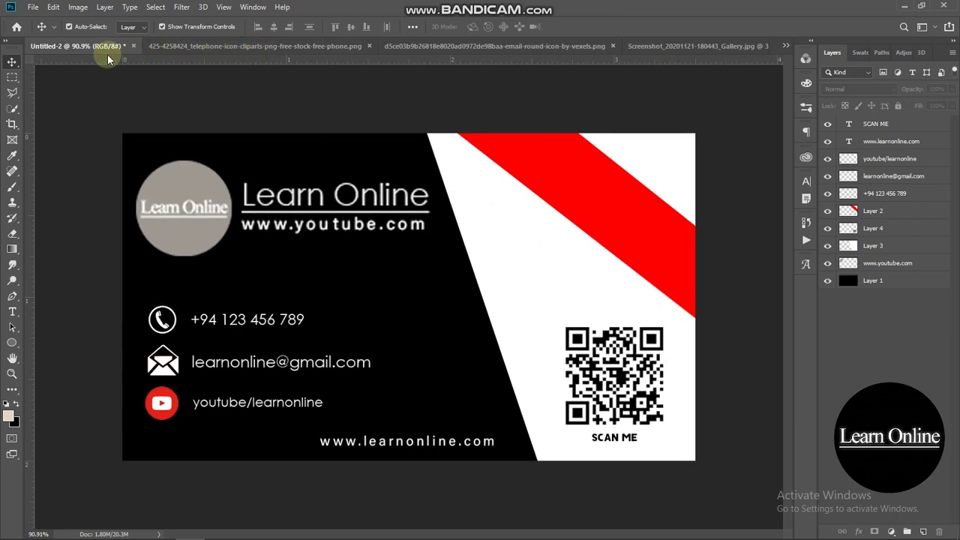
pyautogui.click(787, 46)
pyautogui.click(726, 49)
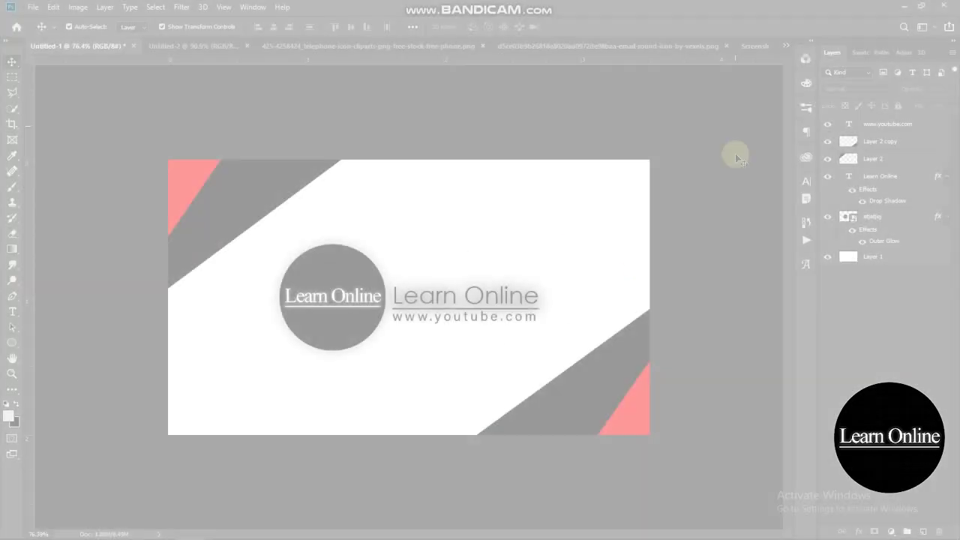